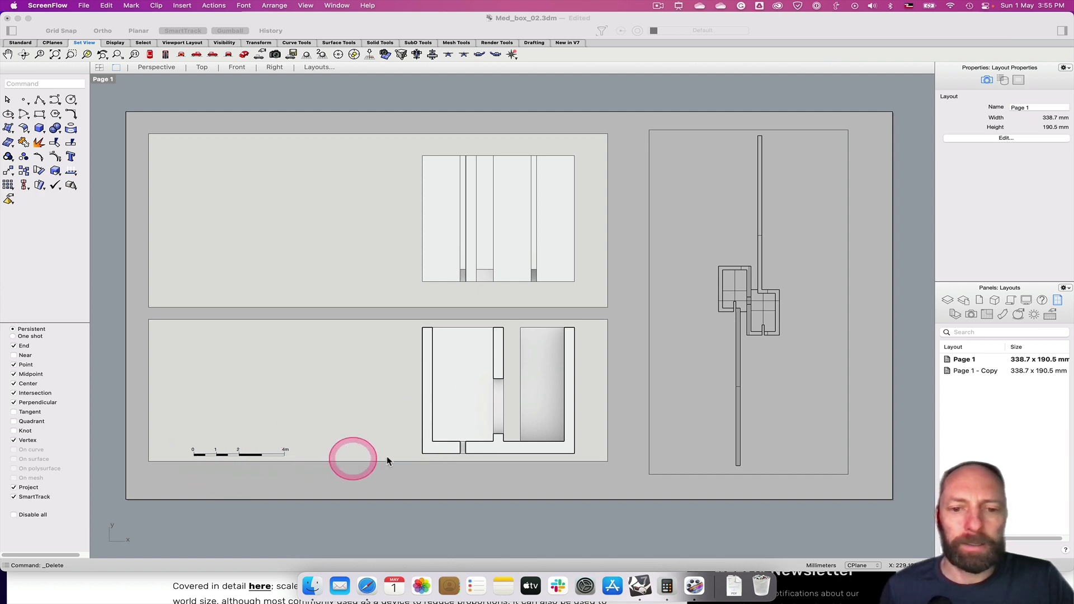
Zoom into the lower Page 1 detail and pan until its 0–4m scale bar is centred
scroll(412, 367, "up", 3)
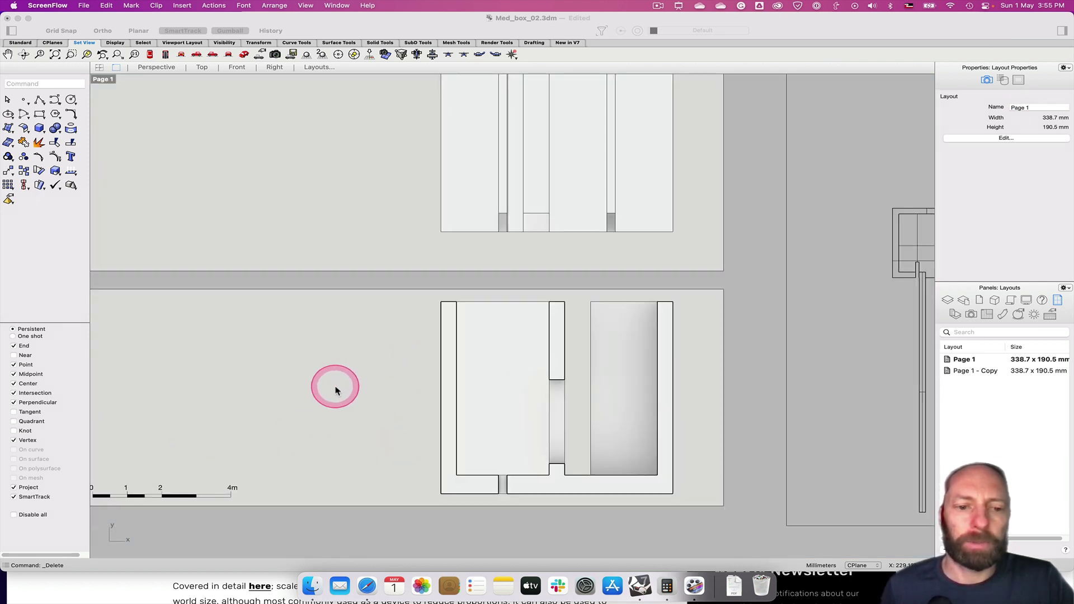
right_click_drag(333, 386, 455, 321)
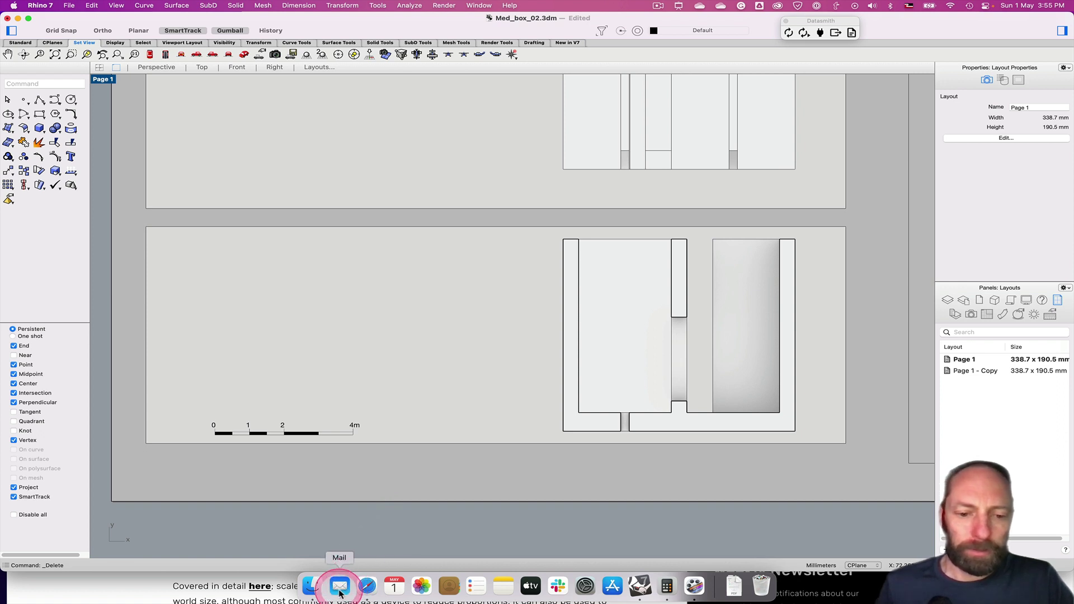
Read the metric and imperial examples in archisoup's scale bar article in Safari, then return to Rhino
left_click(367, 588)
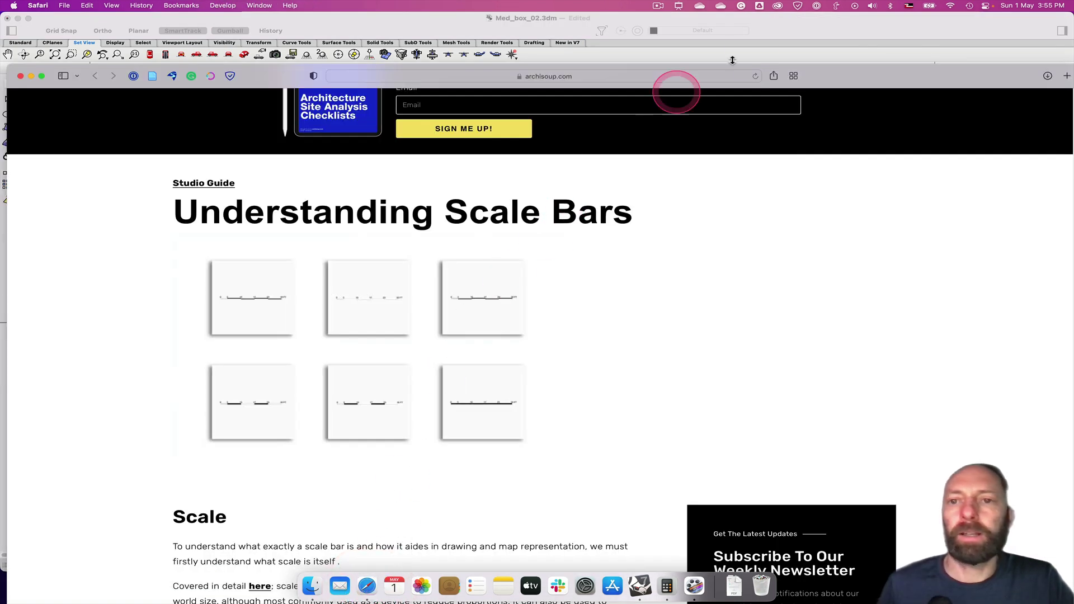
left_click_drag(832, 83, 841, 30)
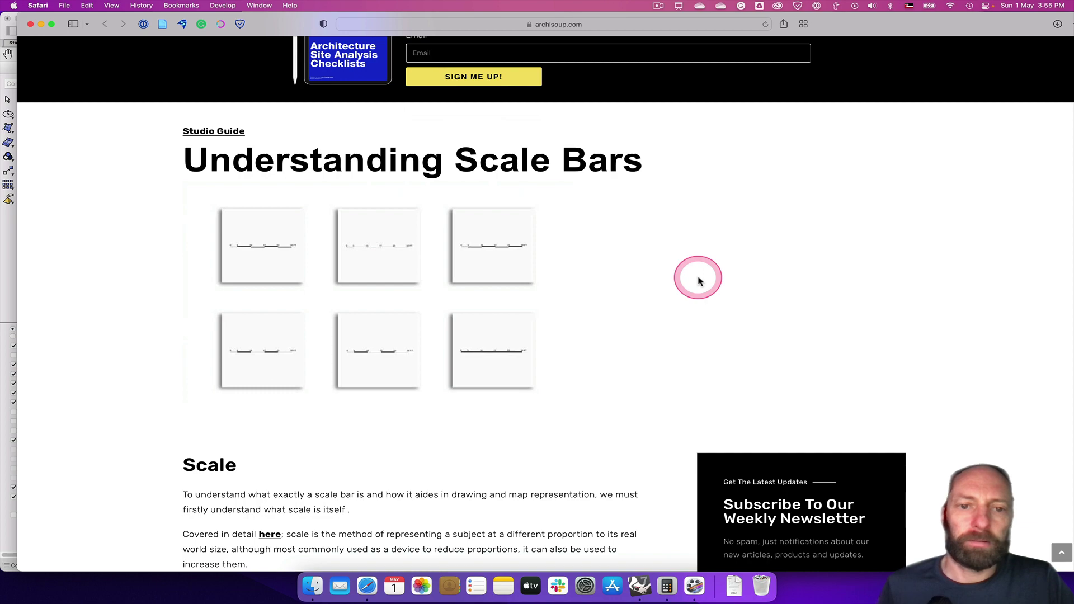
scroll(693, 284, "down", 1)
scroll(692, 287, "down", 8)
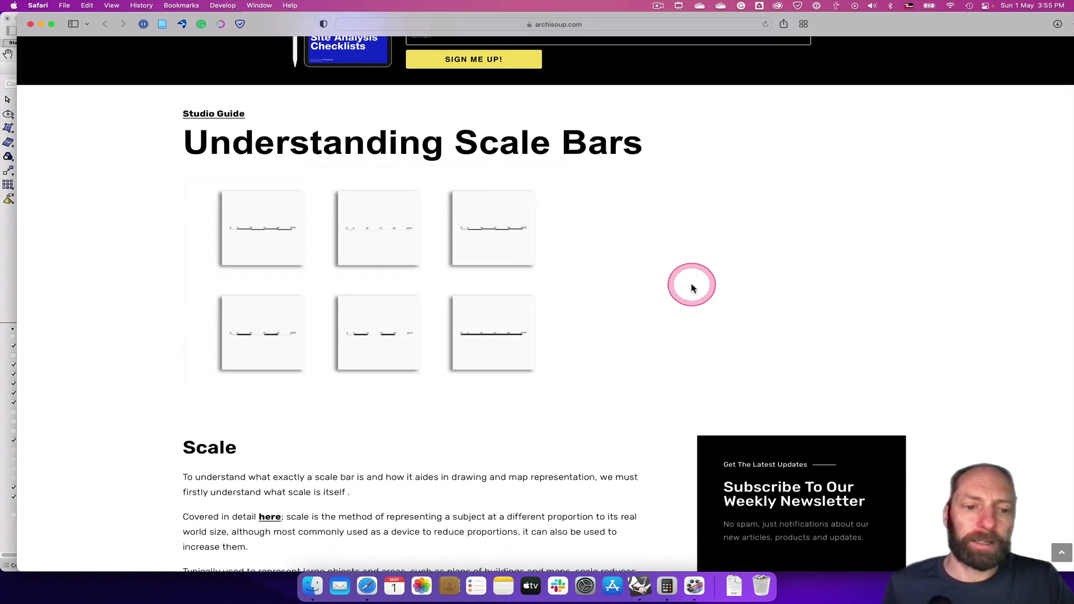
scroll(692, 288, "down", 15)
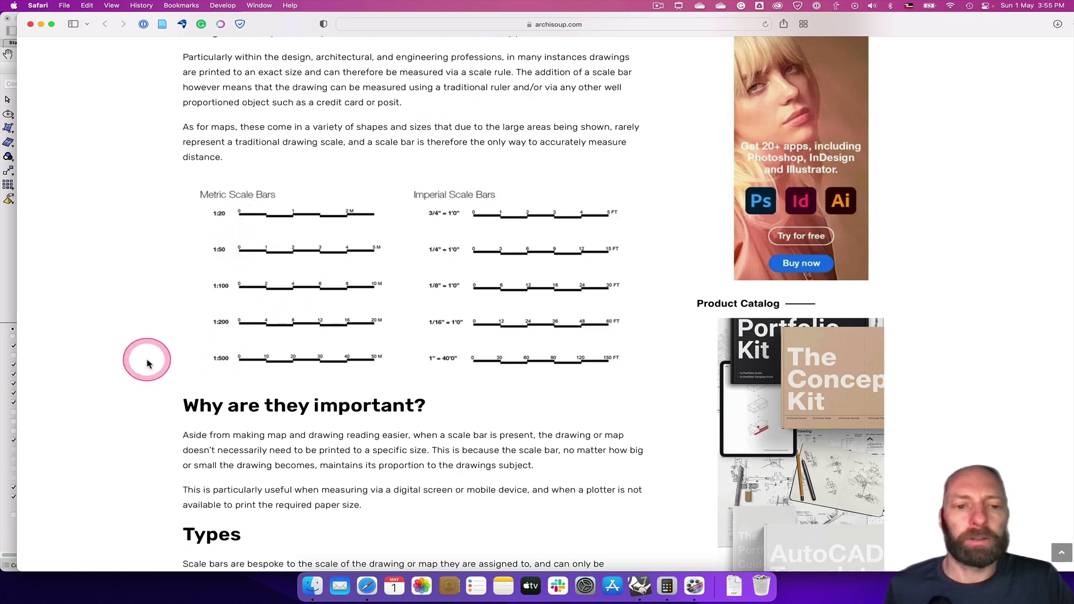
scroll(117, 341, "down", 1)
scroll(117, 341, "down", 3)
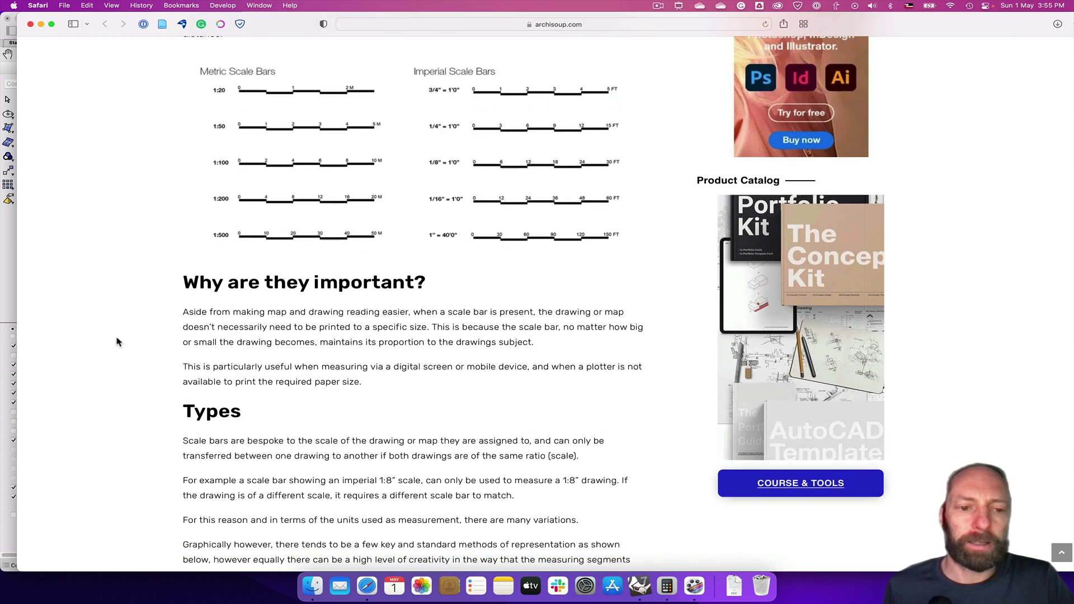
scroll(117, 341, "up", 15)
scroll(116, 341, "up", 9)
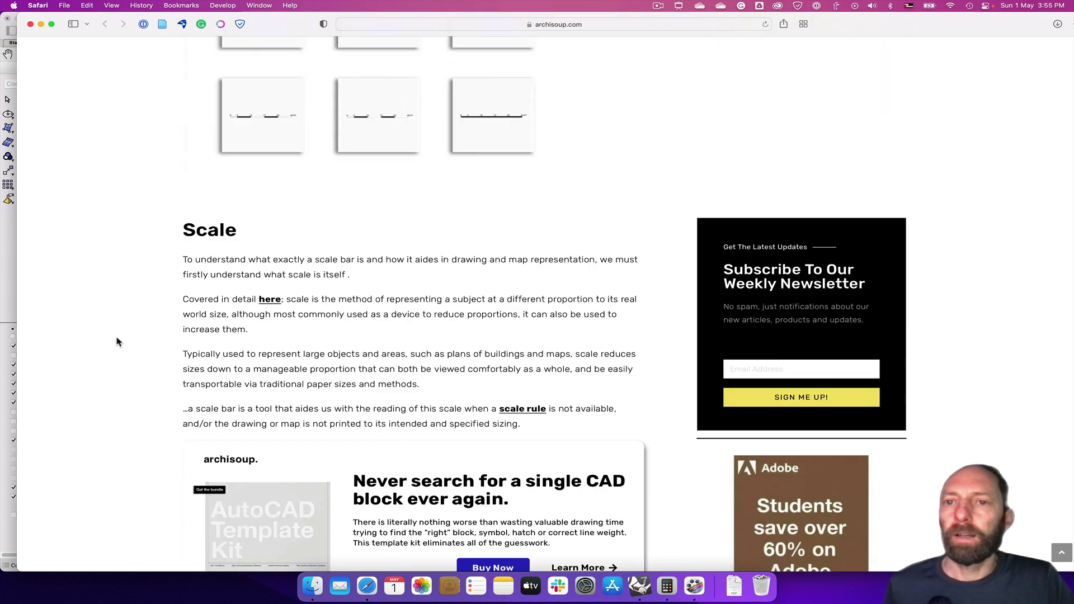
left_click(640, 586)
Back in the Rhino layout, activate the lower Front detail beside the 0–4m scale bar
left_click(407, 468)
left_click(314, 452)
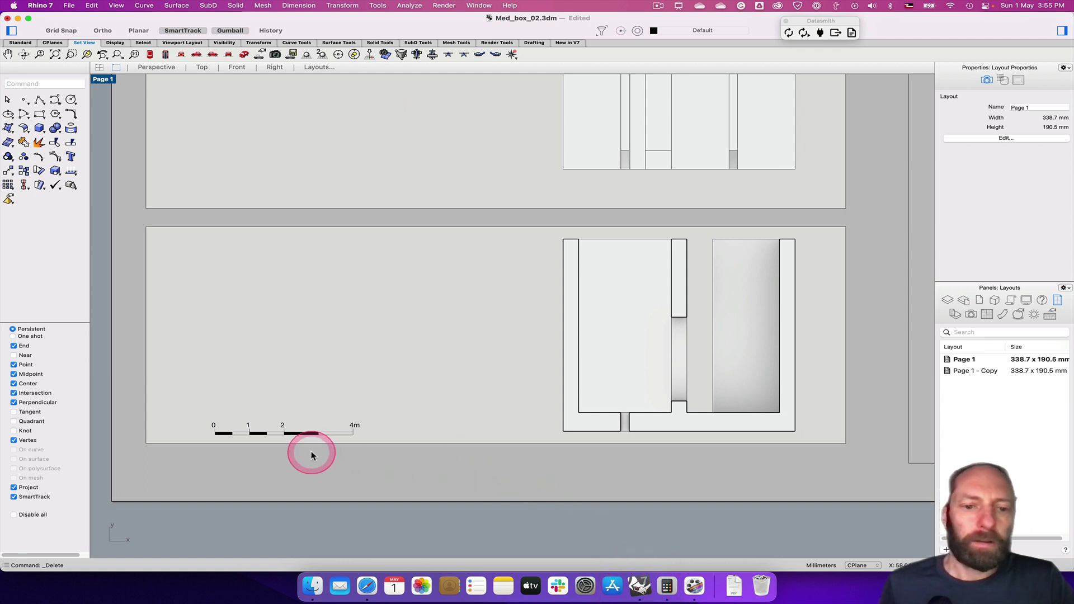
left_click(405, 326)
left_click(582, 225)
left_click(575, 173)
left_click(330, 464)
left_click(307, 448)
left_click(221, 428)
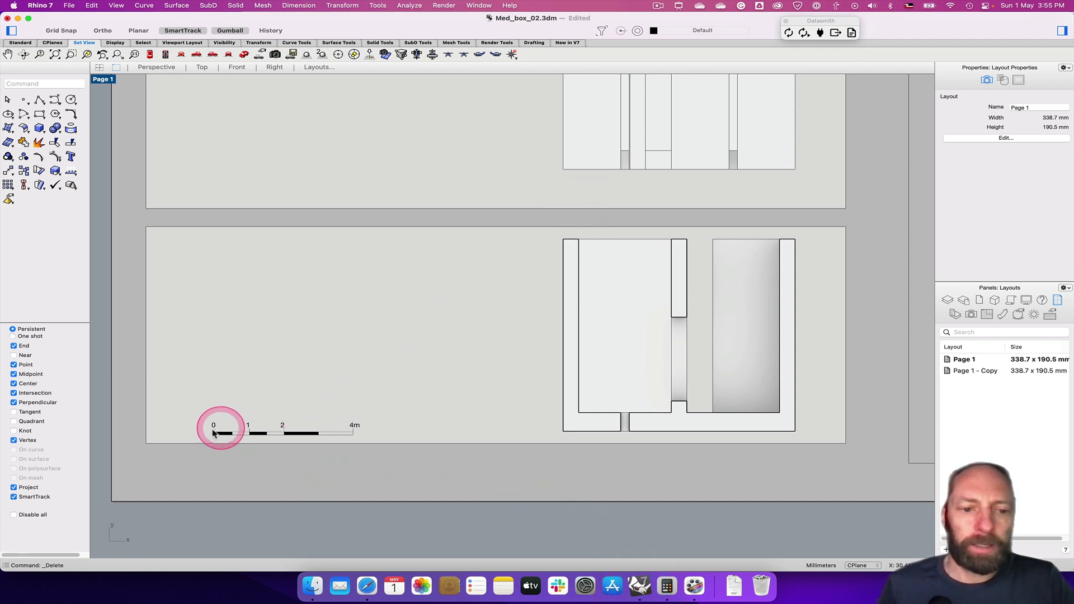
left_click(206, 440)
left_click(345, 438)
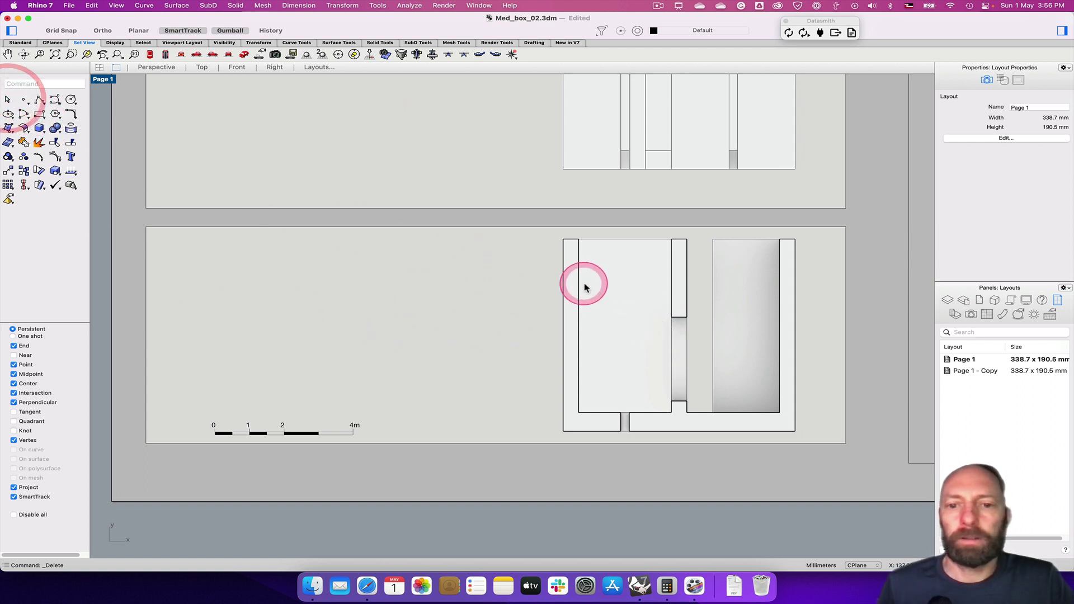
double_click(564, 287)
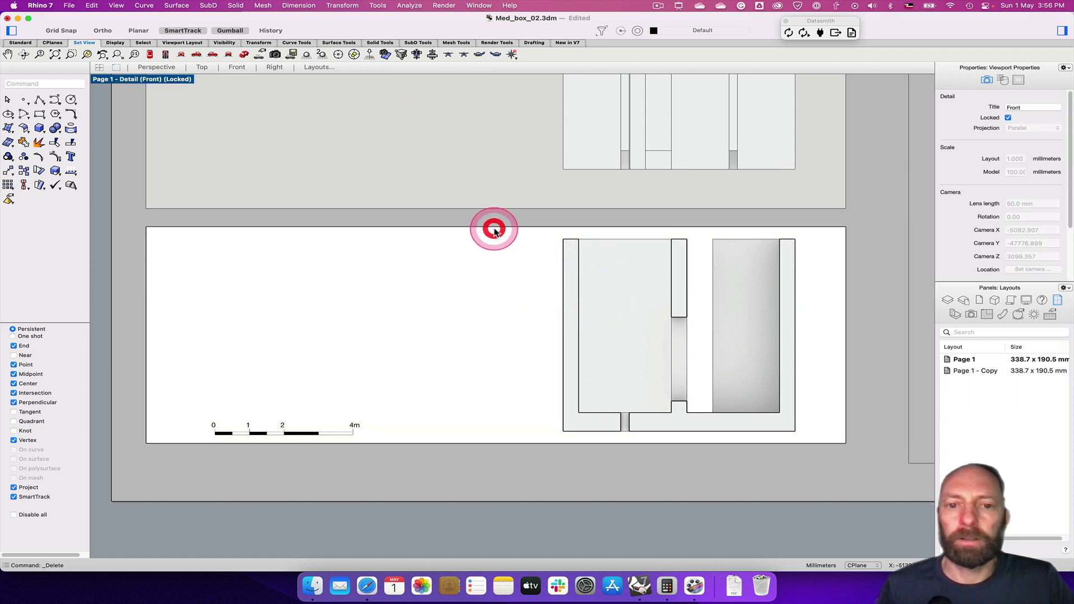
Leave the Front detail, inspect its 1:100 scale in Detail properties, then deselect it
double_click(495, 229)
left_click(492, 230)
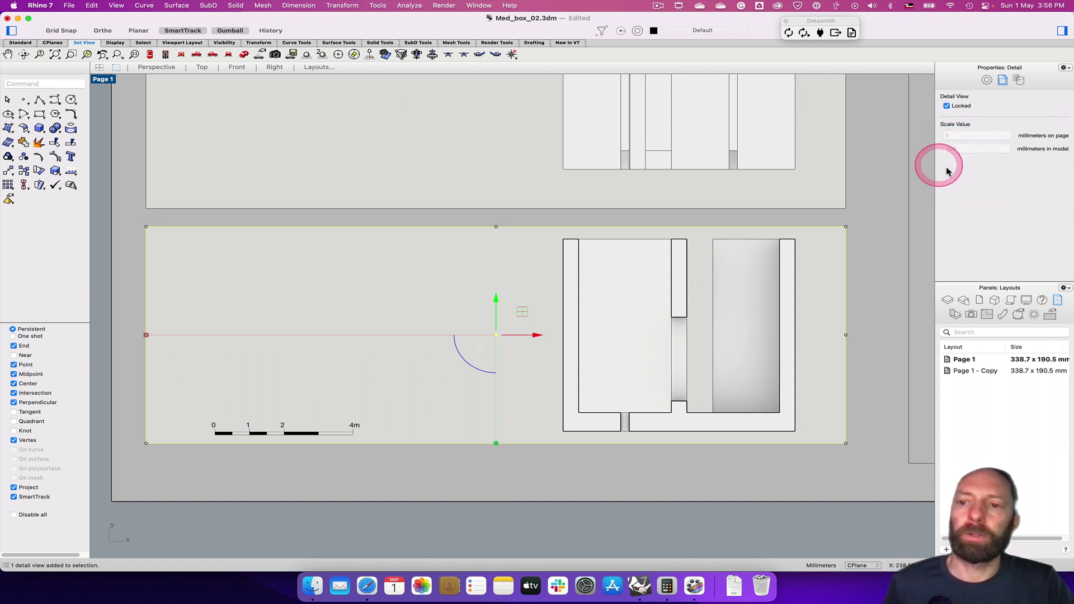
left_click(614, 224)
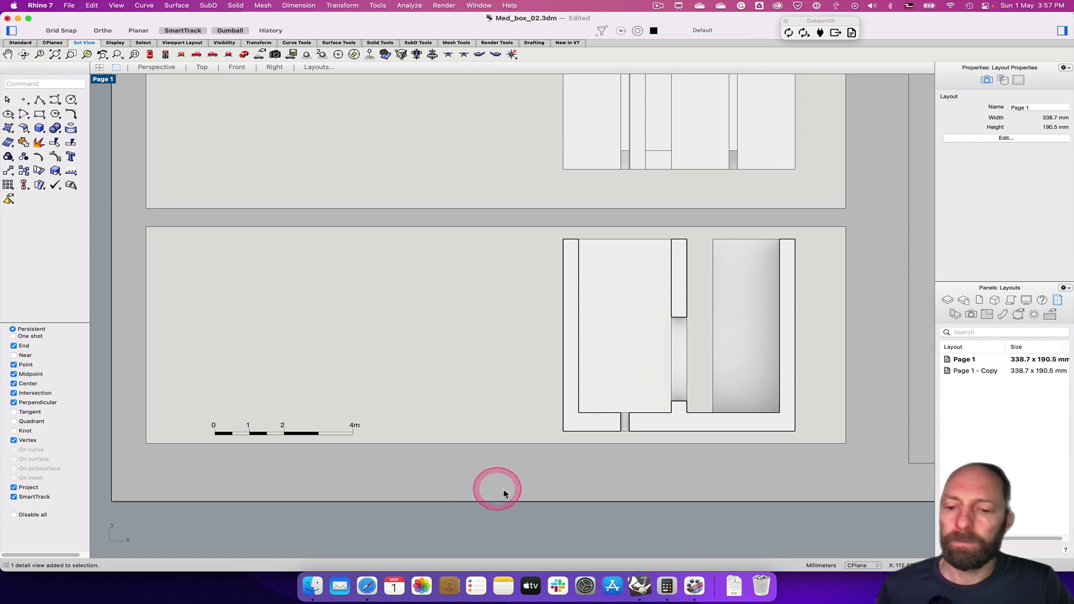
Open Calculator over the layout and compute 1000 ÷ 100 = 10
left_click(667, 586)
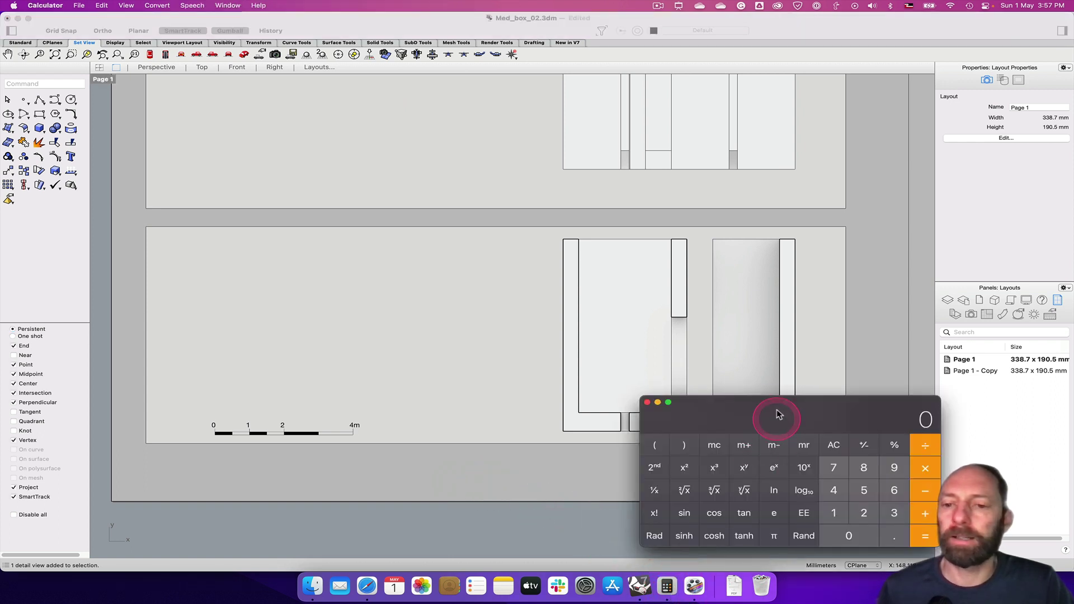
left_click_drag(774, 412, 506, 215)
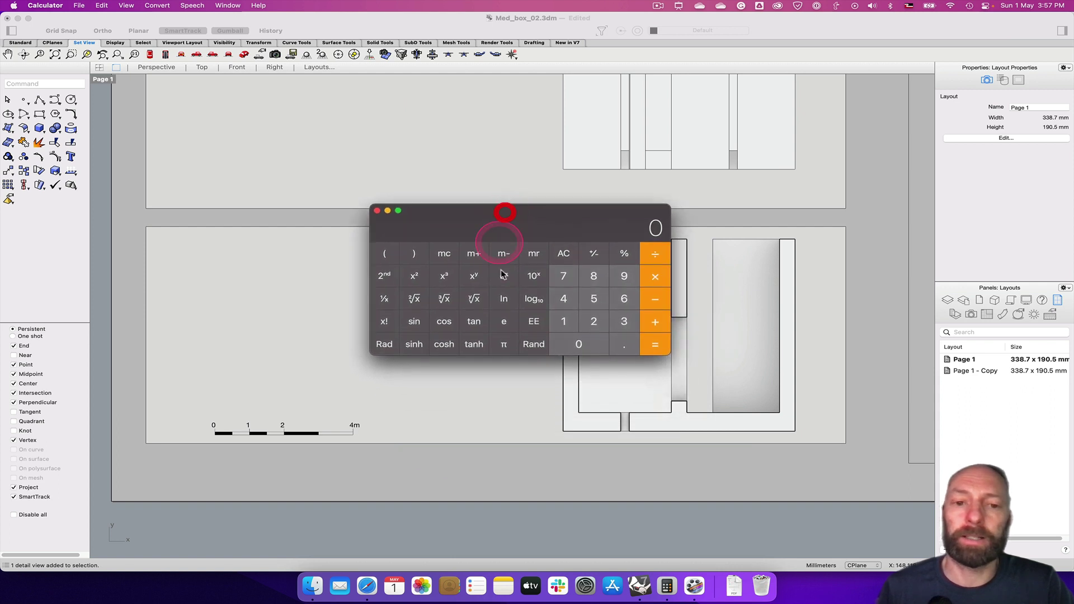
left_click(578, 343)
double_click(578, 344)
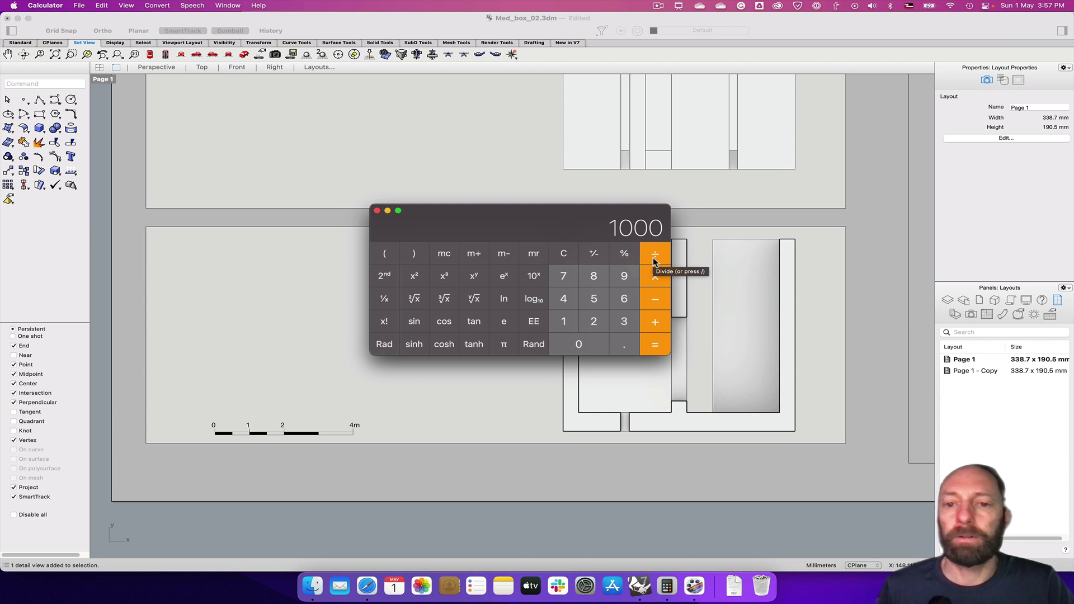
left_click(655, 258)
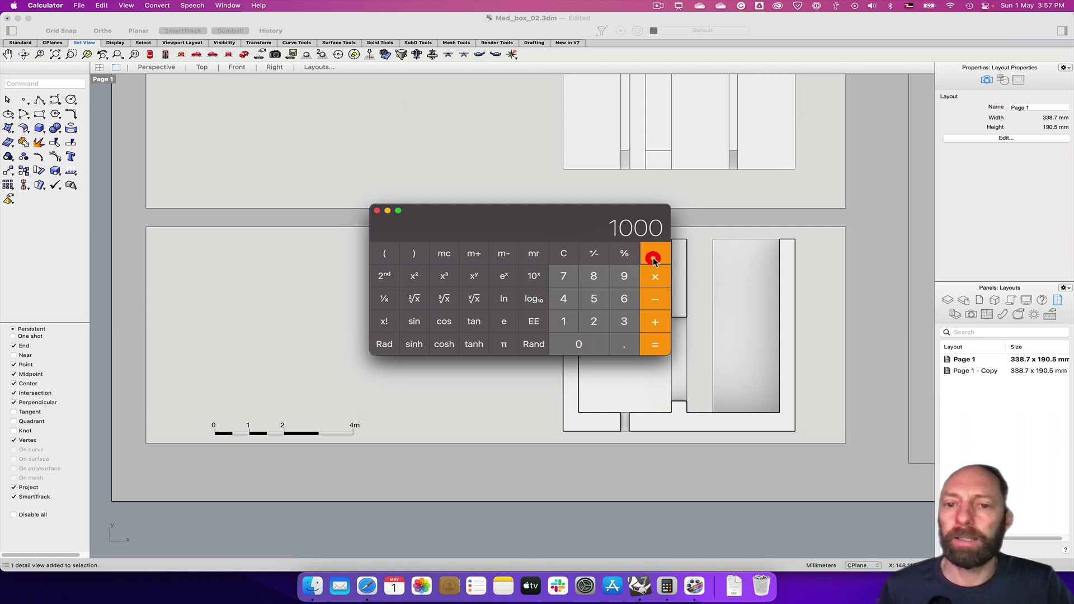
left_click(565, 324)
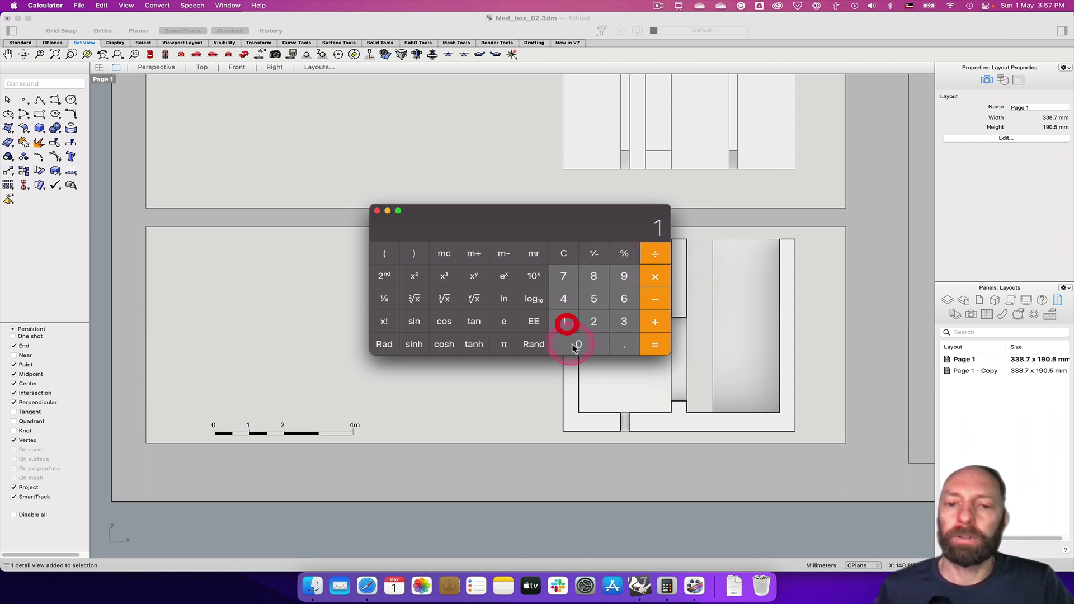
left_click(576, 344)
left_click(576, 344)
left_click(658, 347)
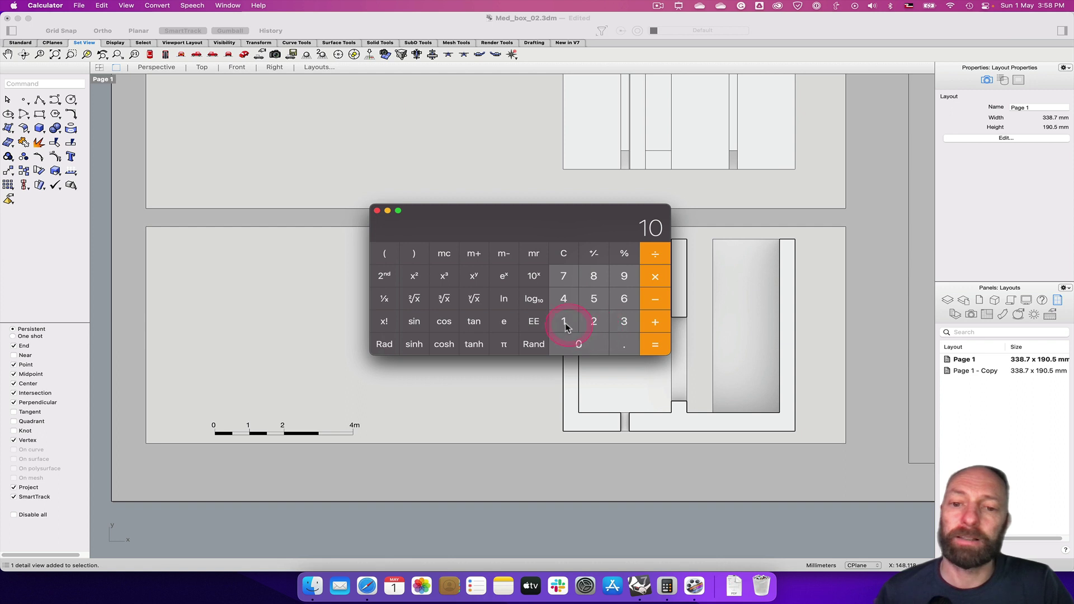
Compute 1000 ÷ 80 = 12.5, then close Calculator
left_click(581, 344)
left_click(580, 344)
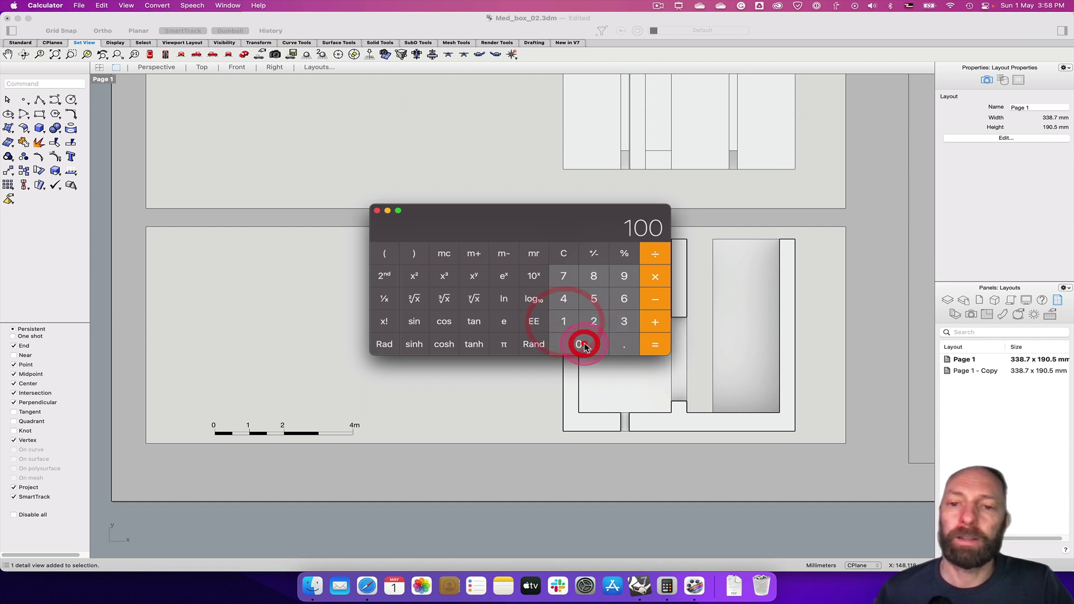
left_click(581, 344)
left_click(660, 255)
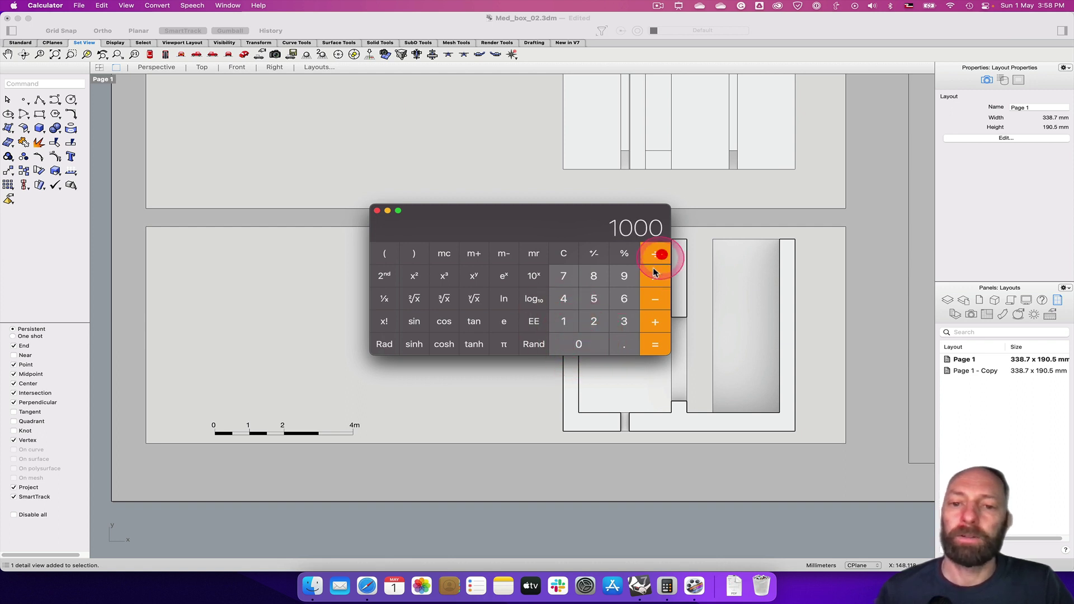
left_click(594, 275)
left_click(582, 342)
left_click(658, 344)
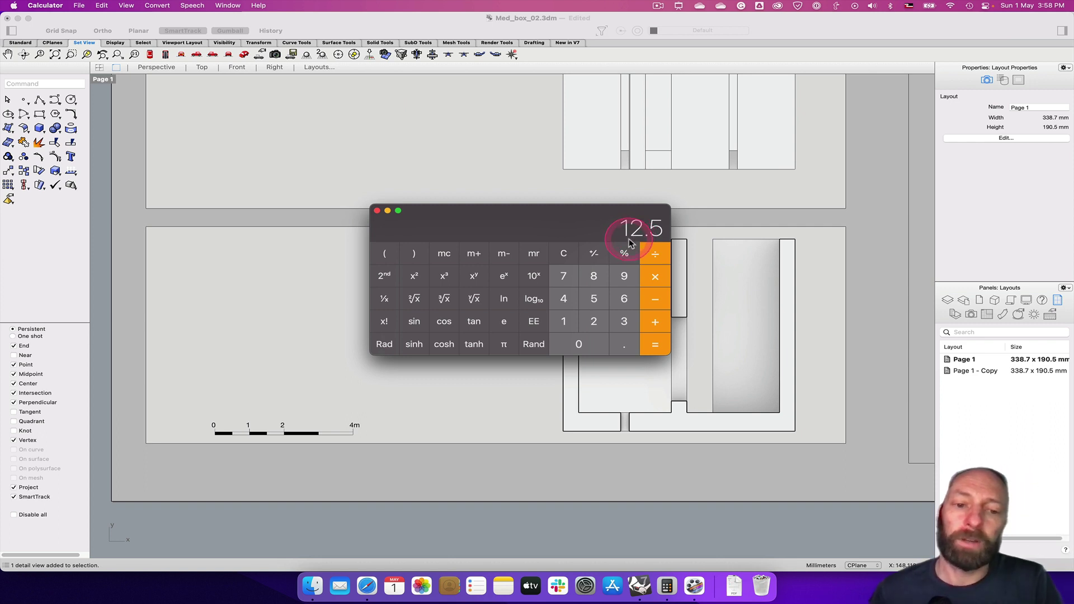
left_click(656, 283)
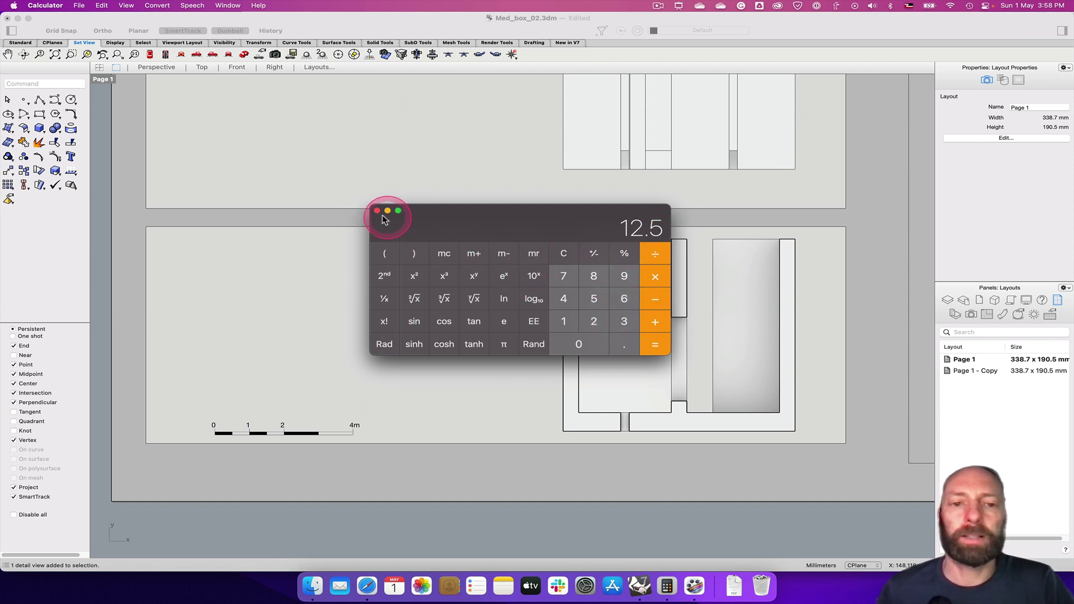
left_click(378, 212)
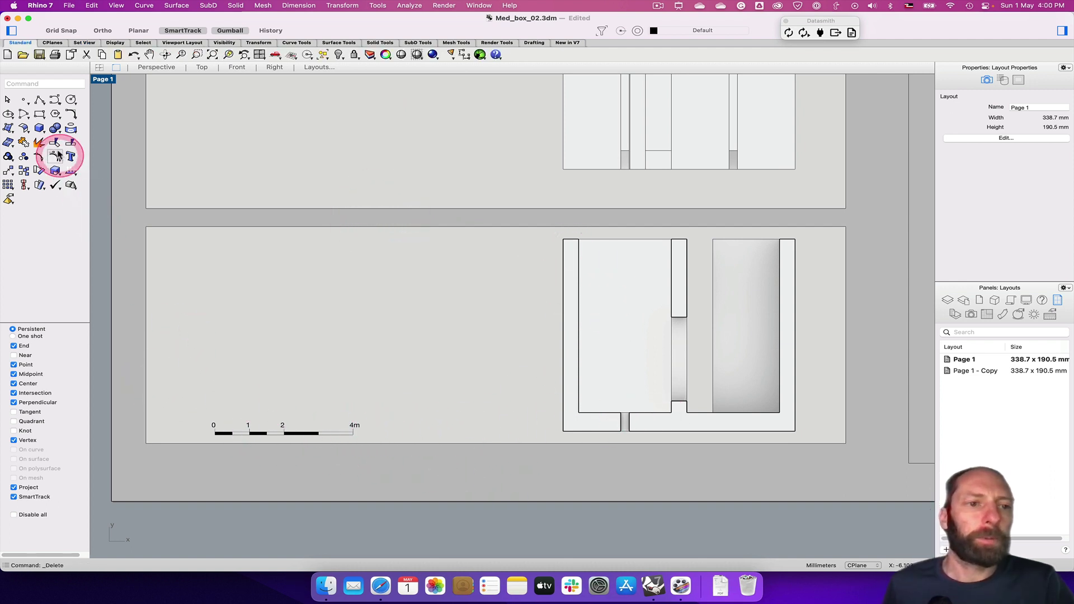
Draw a 5 × 1 rectangle with its first corner just above the scale bar's 0 end
left_click(39, 116)
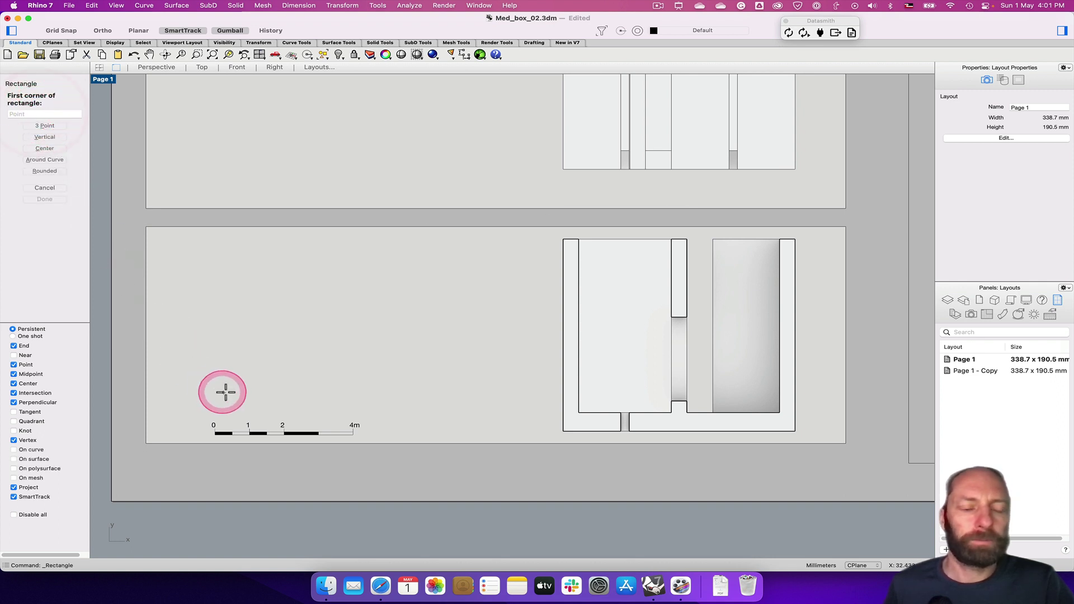
scroll(226, 404, "down", 2)
scroll(226, 404, "up", 4)
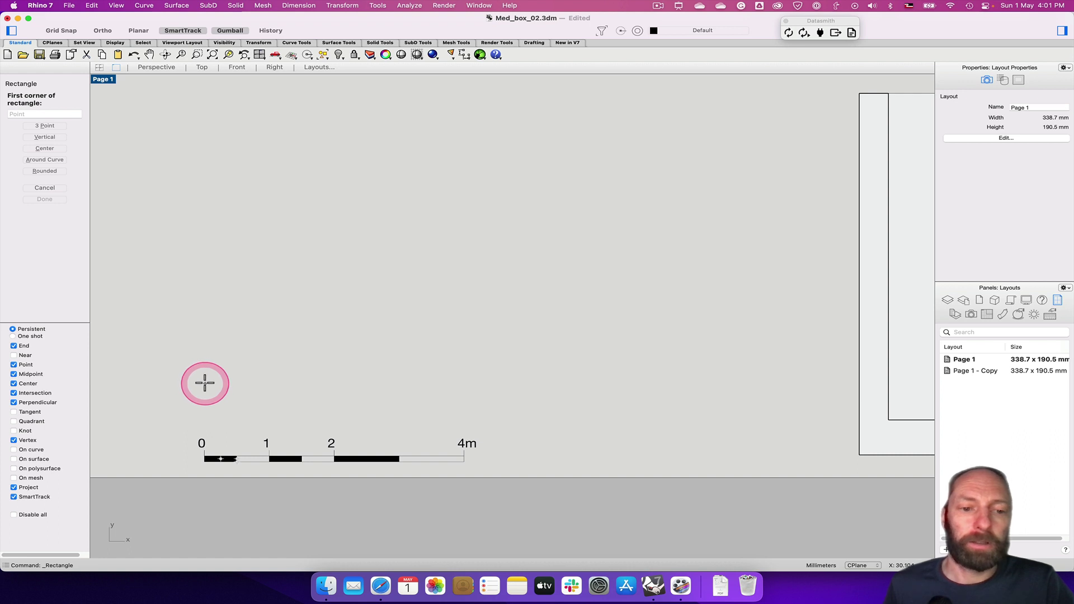
left_click(205, 383)
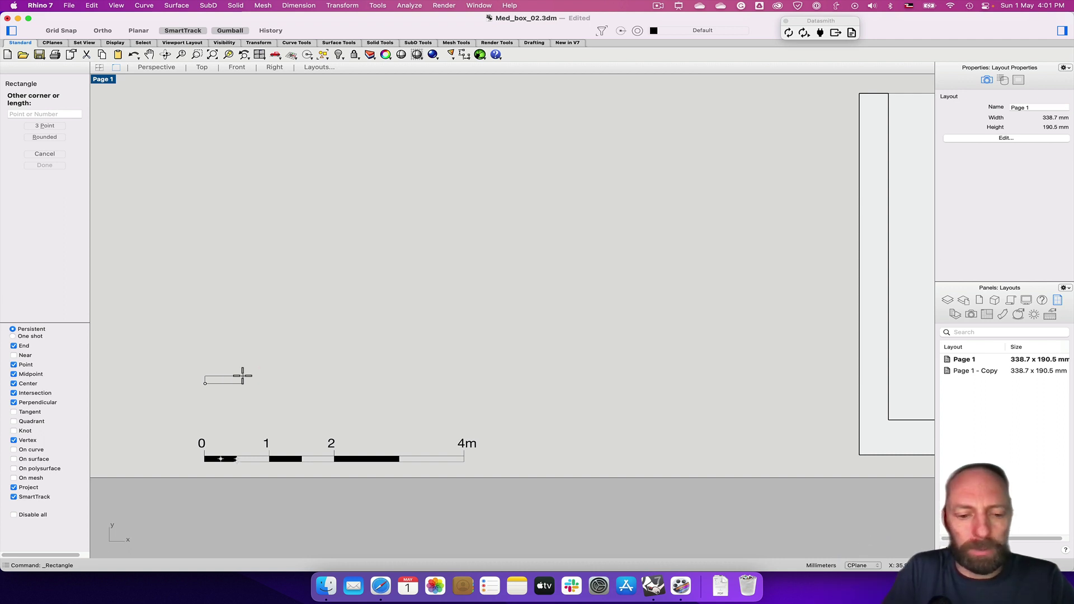
key("shift")
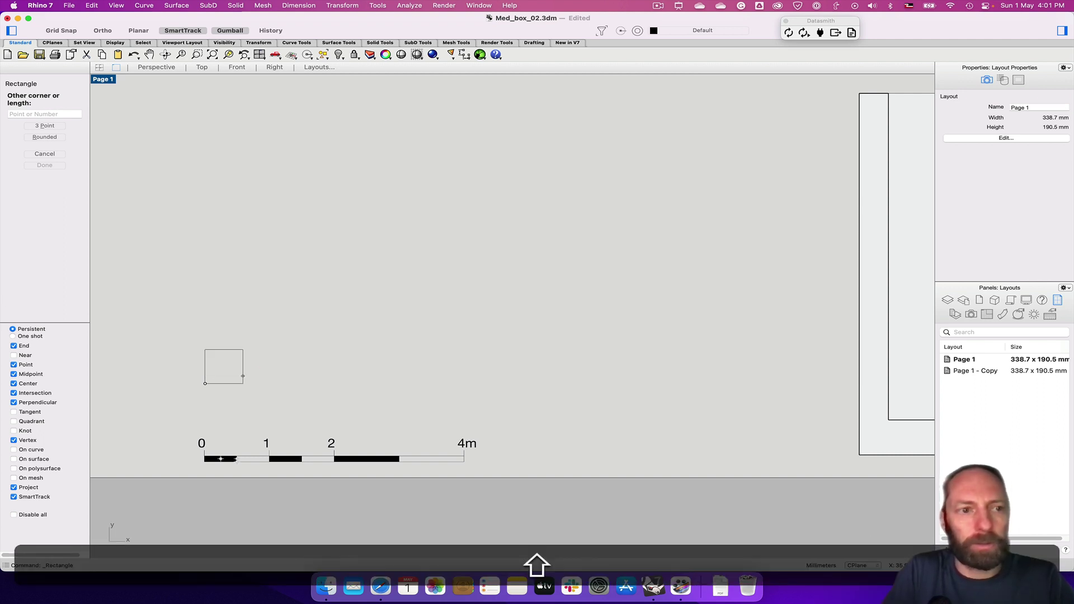
type("@")
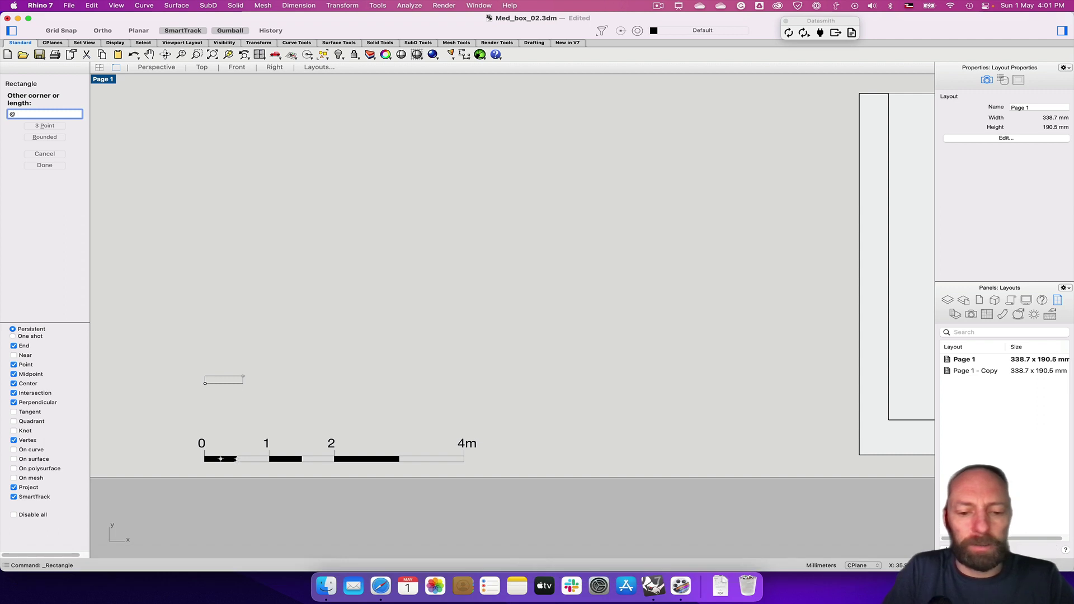
type("5,1")
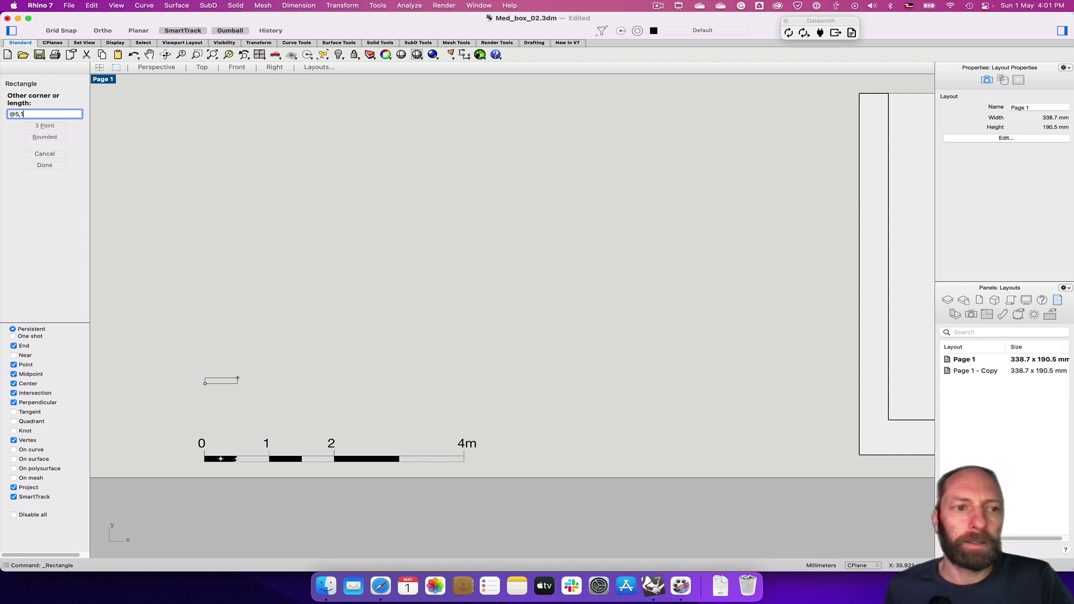
key("Return")
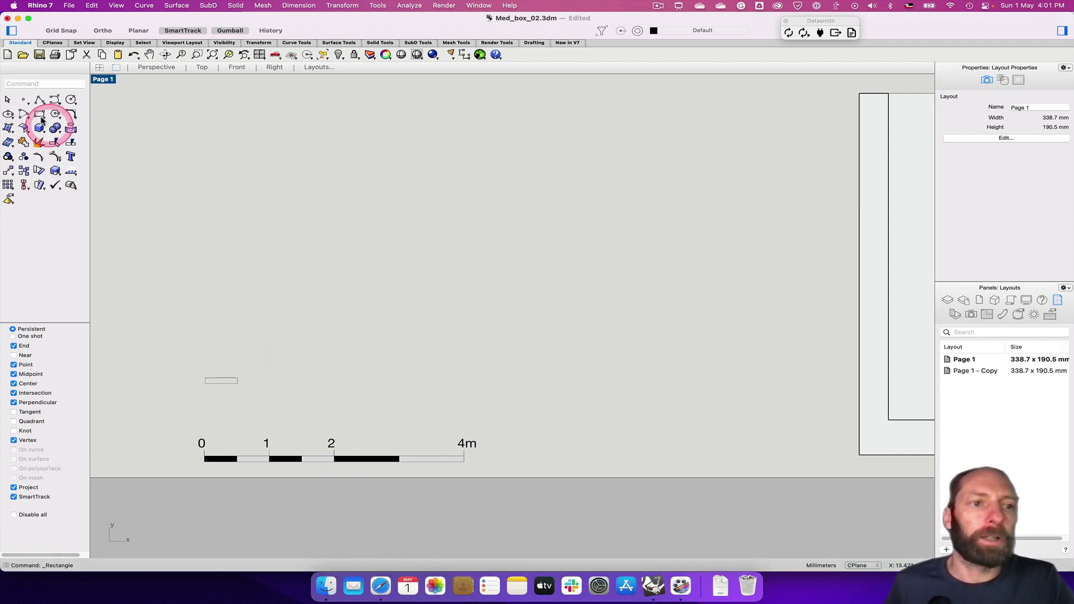
Alt-drag the gumball to place a copy of the small rectangle to its right
left_click(221, 380)
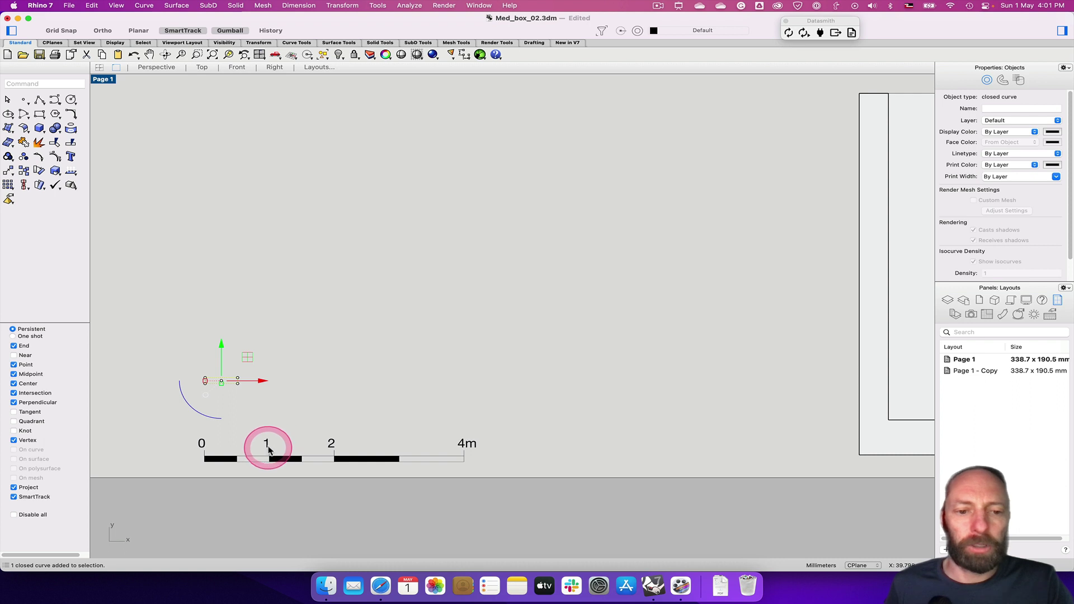
left_click(290, 380)
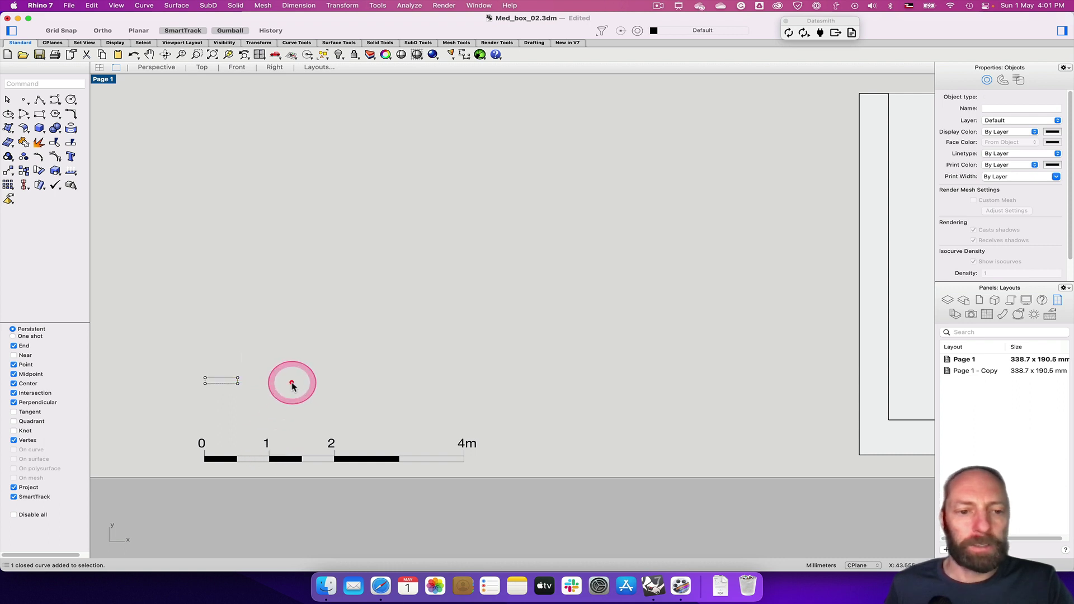
left_click(226, 380)
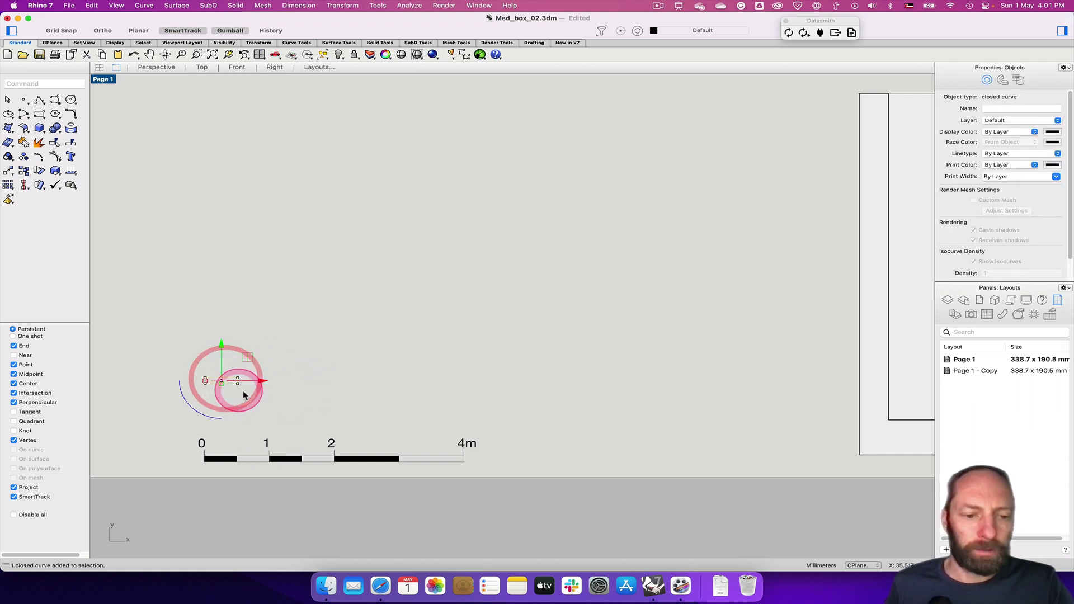
key("alt")
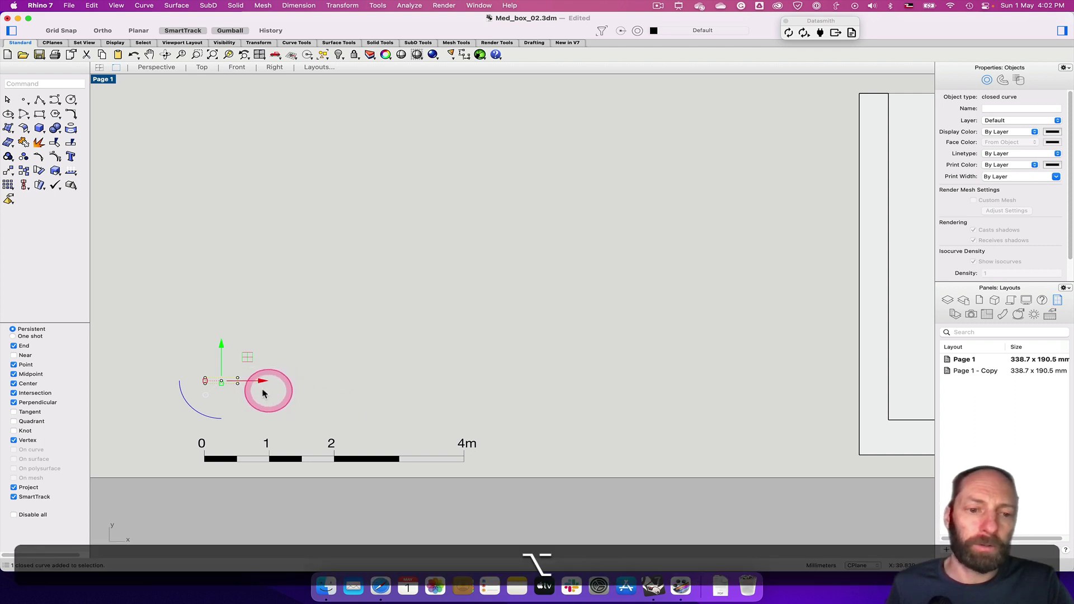
left_click_drag(259, 379, 326, 384, "alt")
left_click(298, 422)
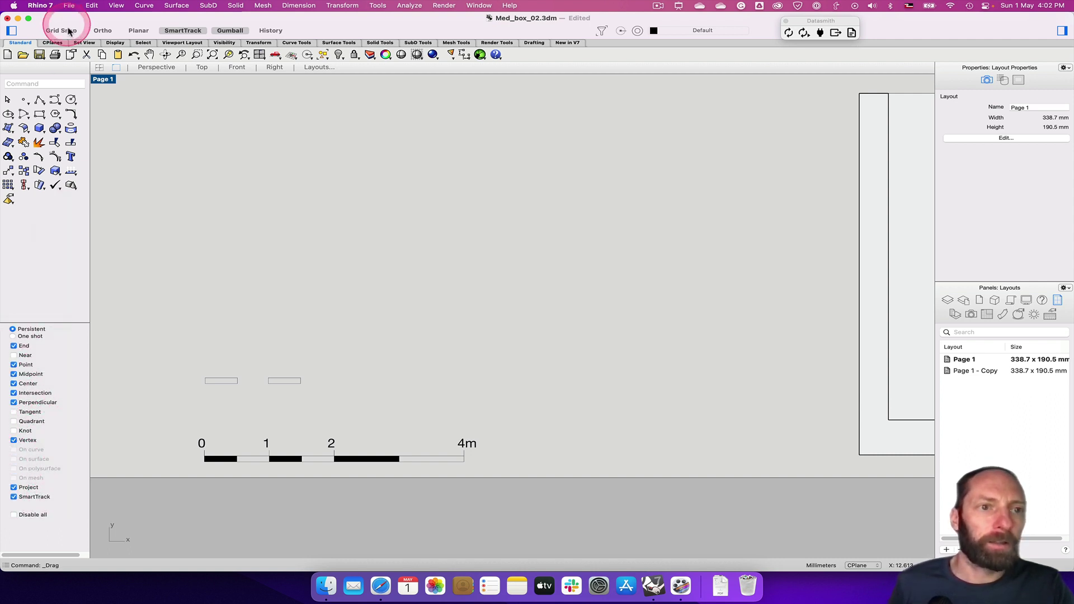
Turn on Grid Snap and Ortho, then try dragging the copy left and undo it
left_click(62, 30)
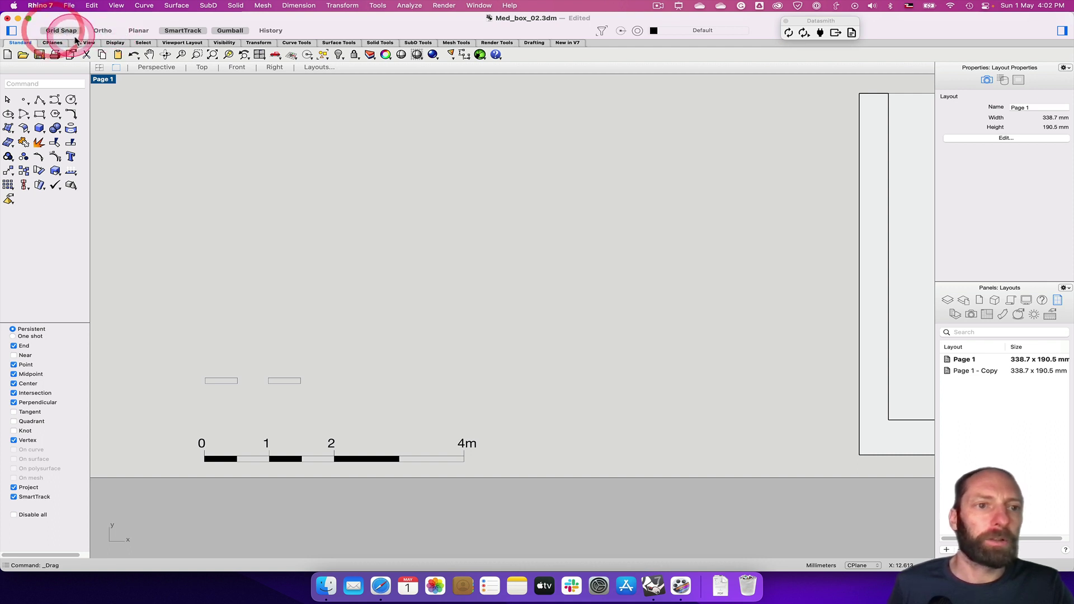
left_click(102, 30)
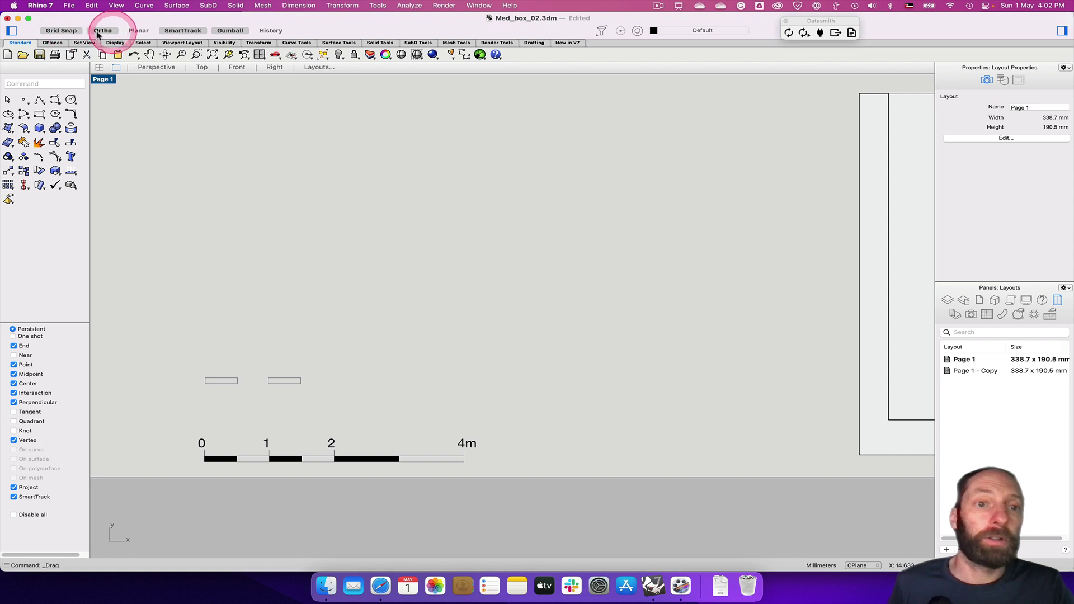
left_click(285, 381)
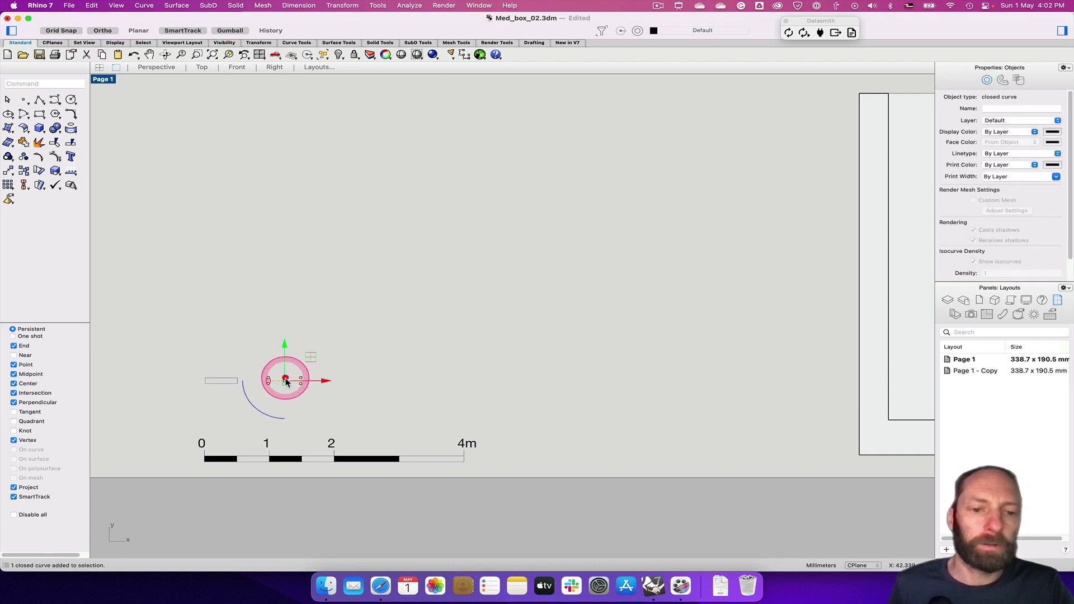
left_click_drag(269, 388, 249, 384)
key("super")
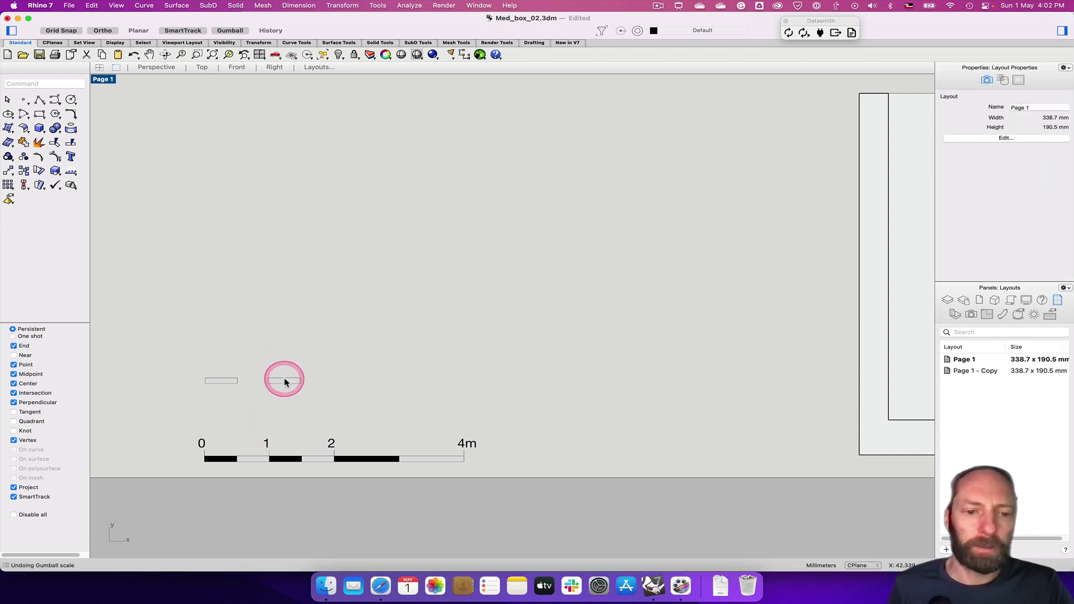
Move the copy so its left end snaps to the original rectangle's right end
left_click(316, 381)
type("mo")
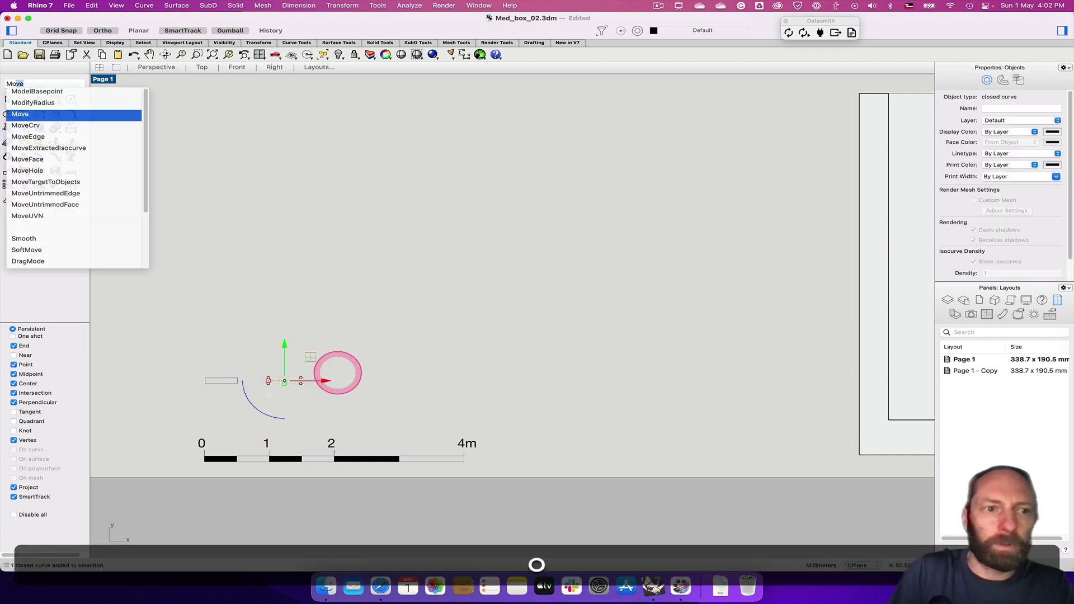
key("Return")
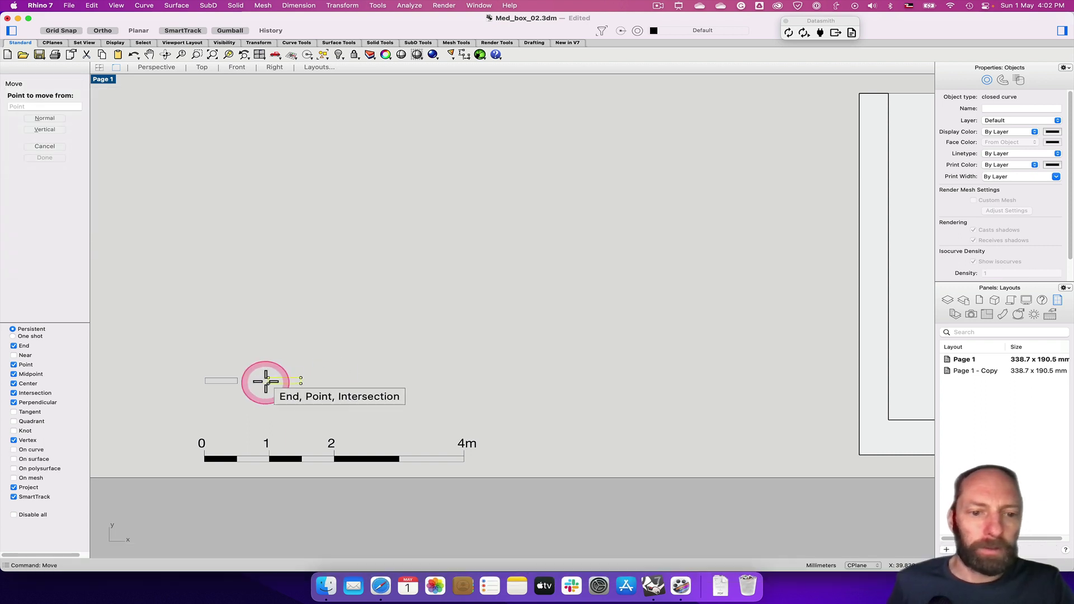
left_click(269, 384)
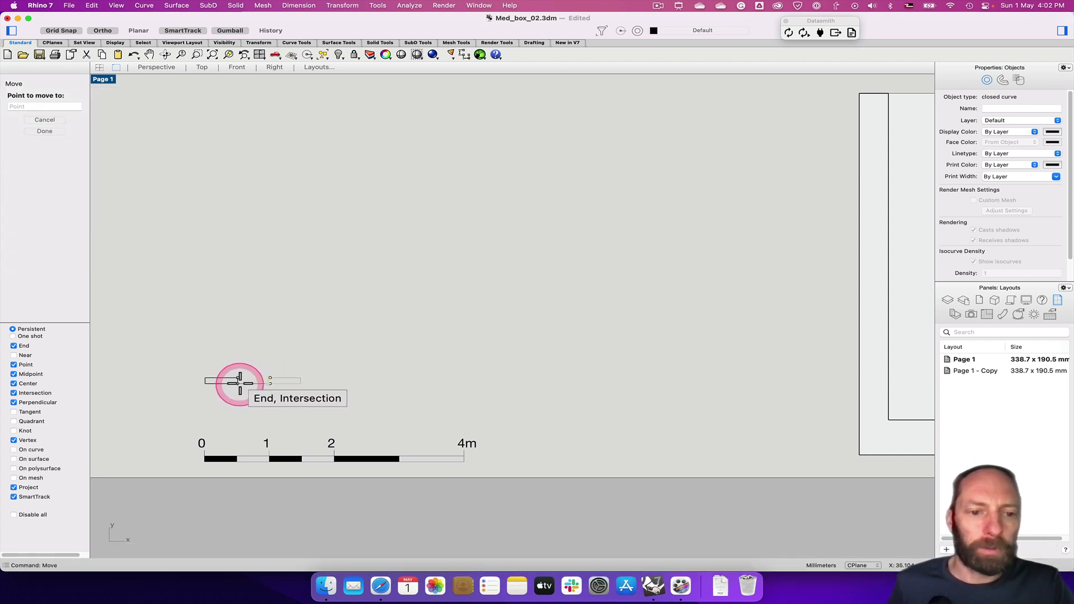
left_click(238, 382)
left_click(292, 424)
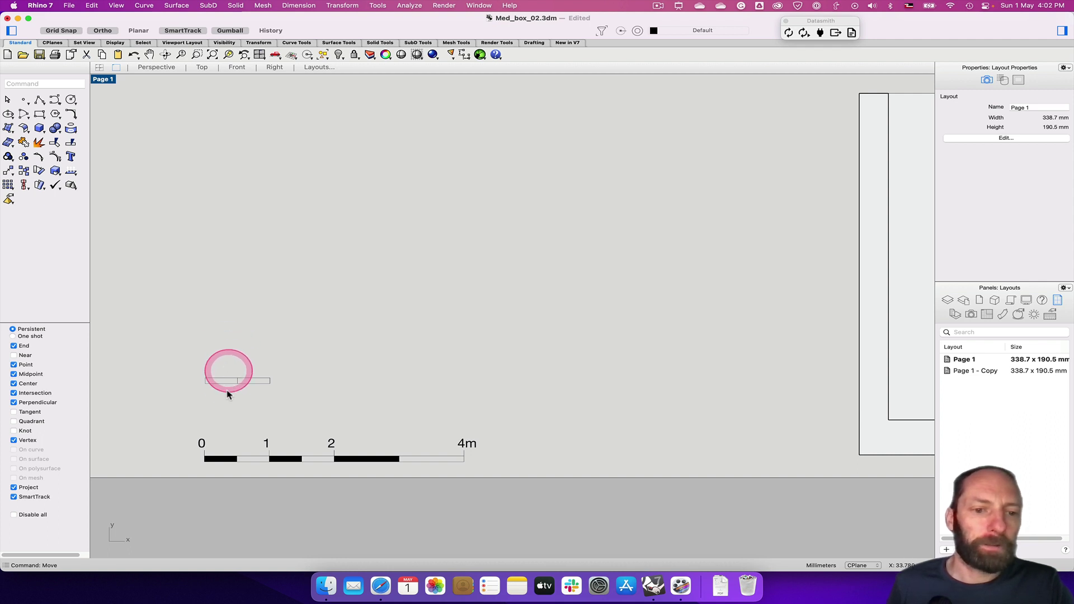
Zoom in on the two adjacent rectangles and check the left one
scroll(215, 408, "up", 5)
right_click_drag(233, 423, 307, 296)
scroll(278, 278, "up", 4)
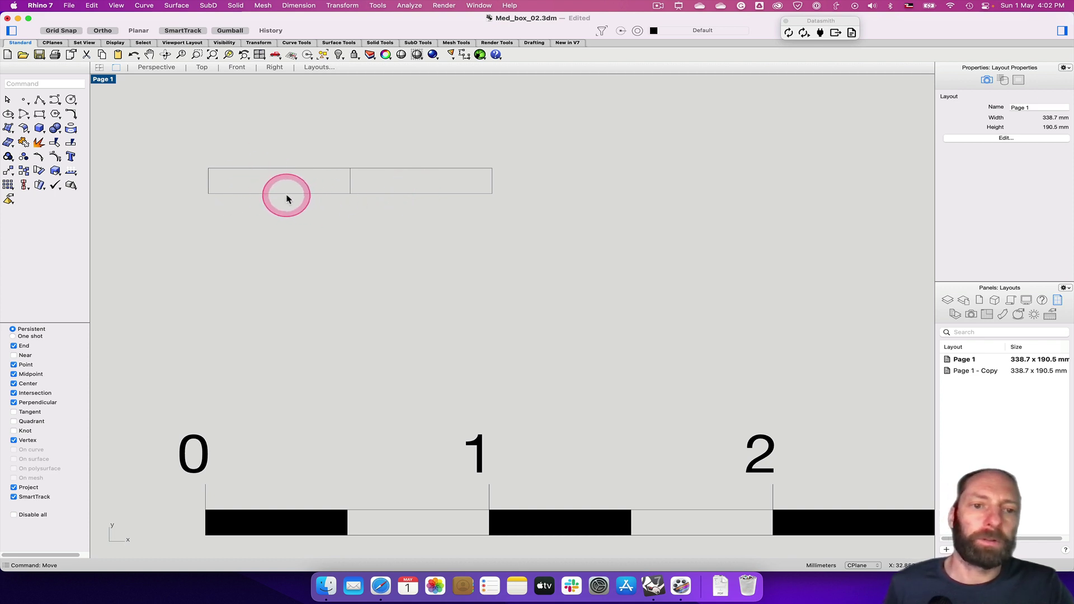
left_click(286, 197)
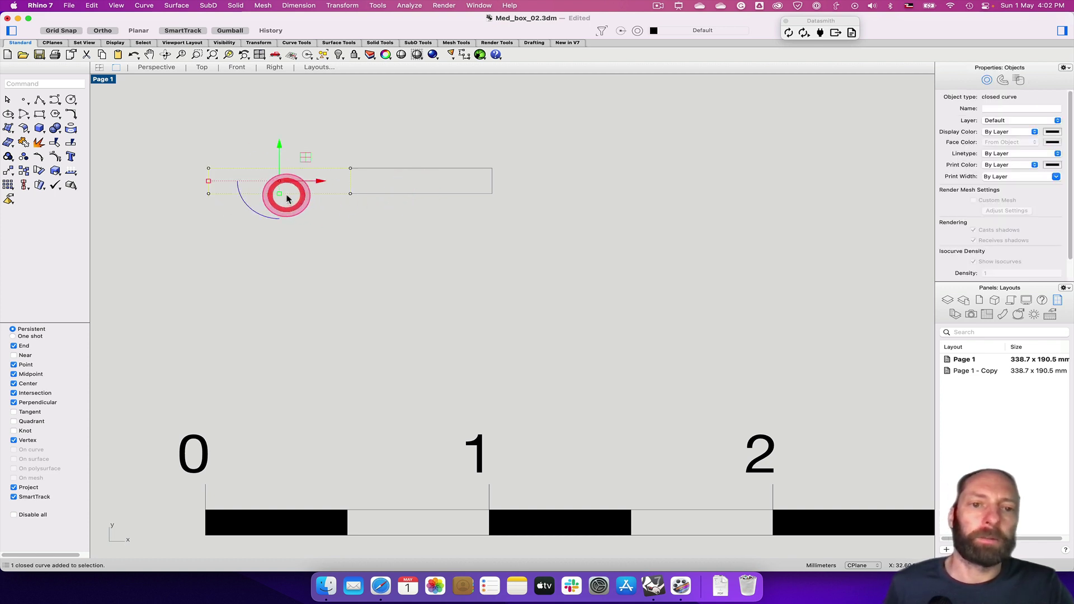
left_click(272, 237)
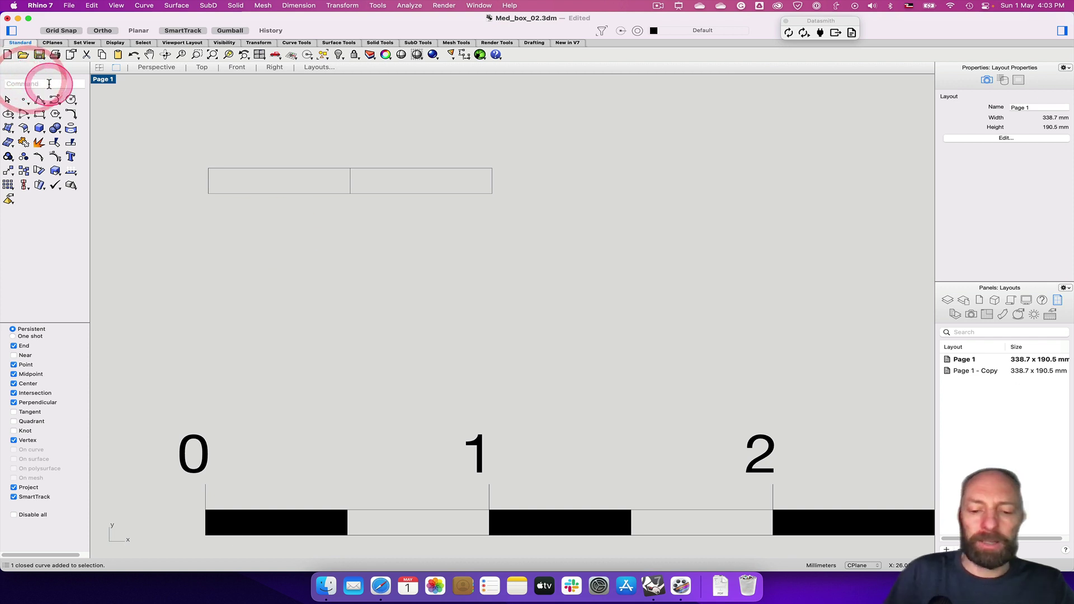
Fill the left rectangle with a Solid black hatch
type("hatch")
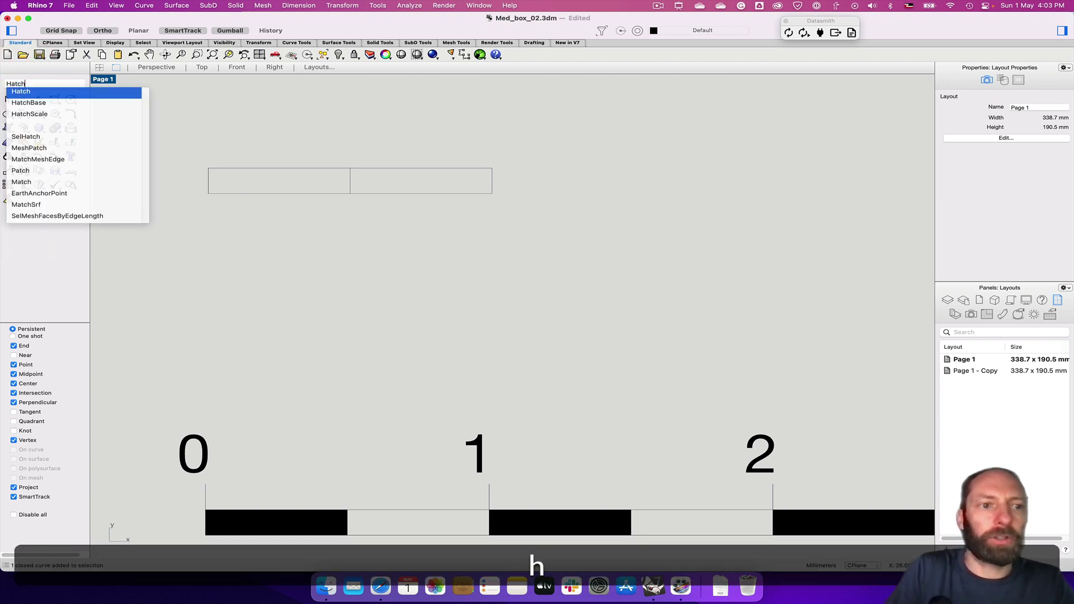
key("Return")
left_click(273, 169)
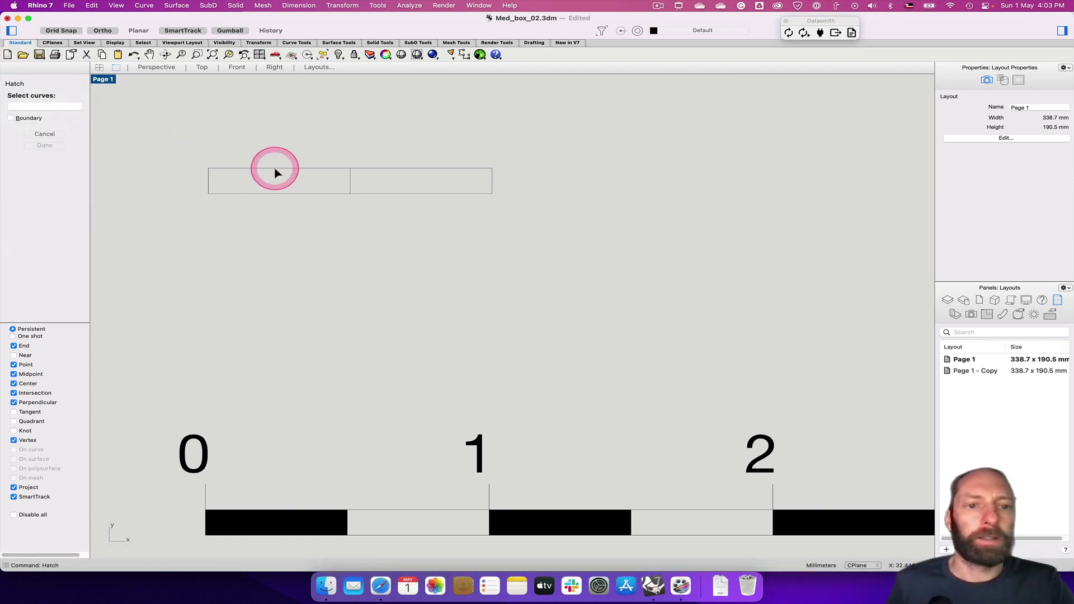
key("Return")
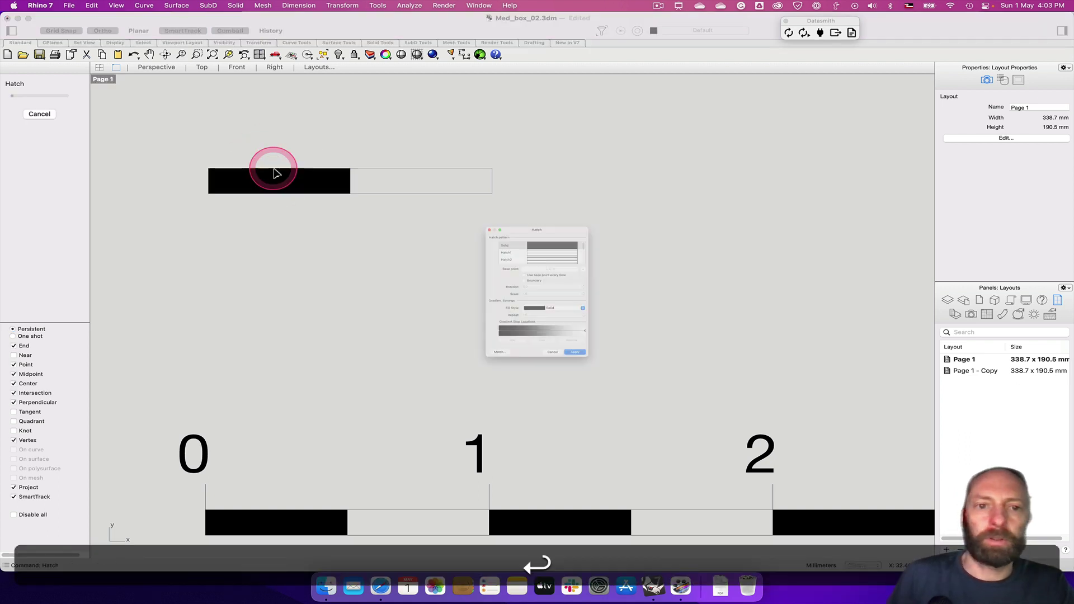
left_click(524, 215)
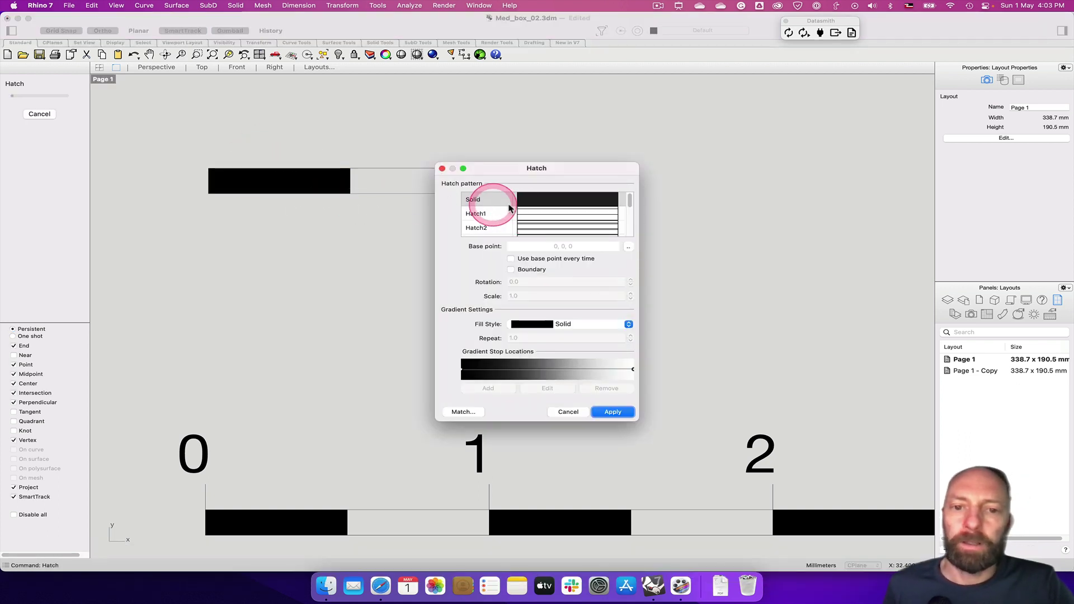
left_click(555, 207)
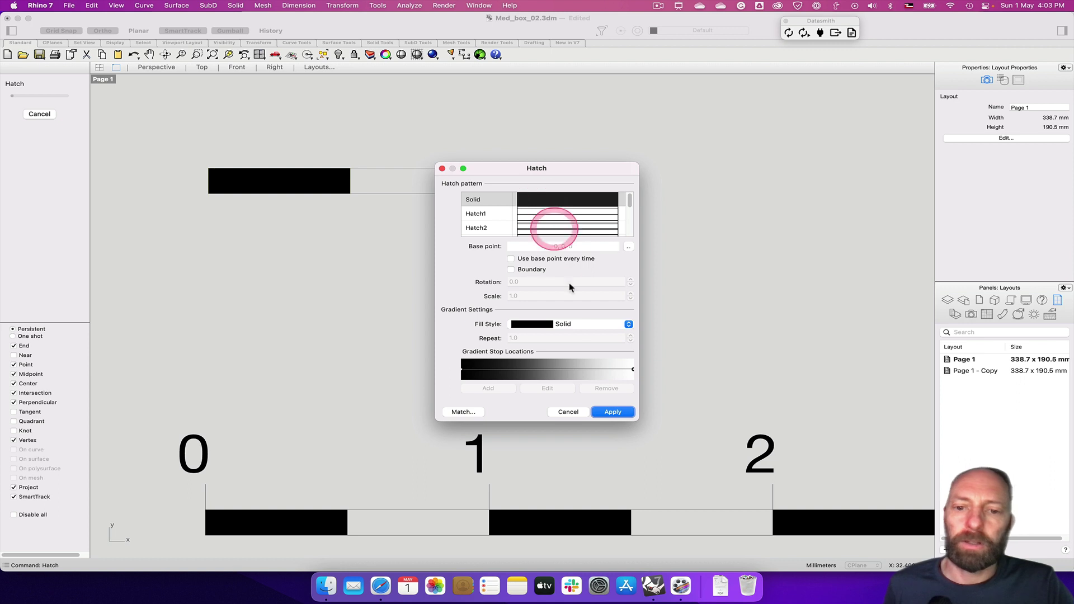
left_click(614, 413)
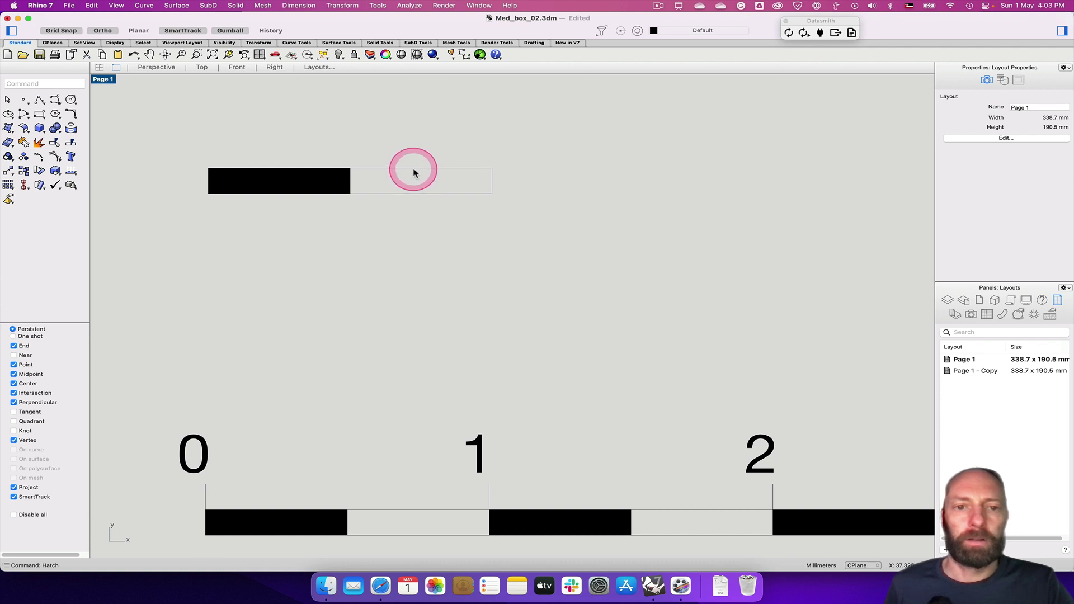
left_click(344, 224)
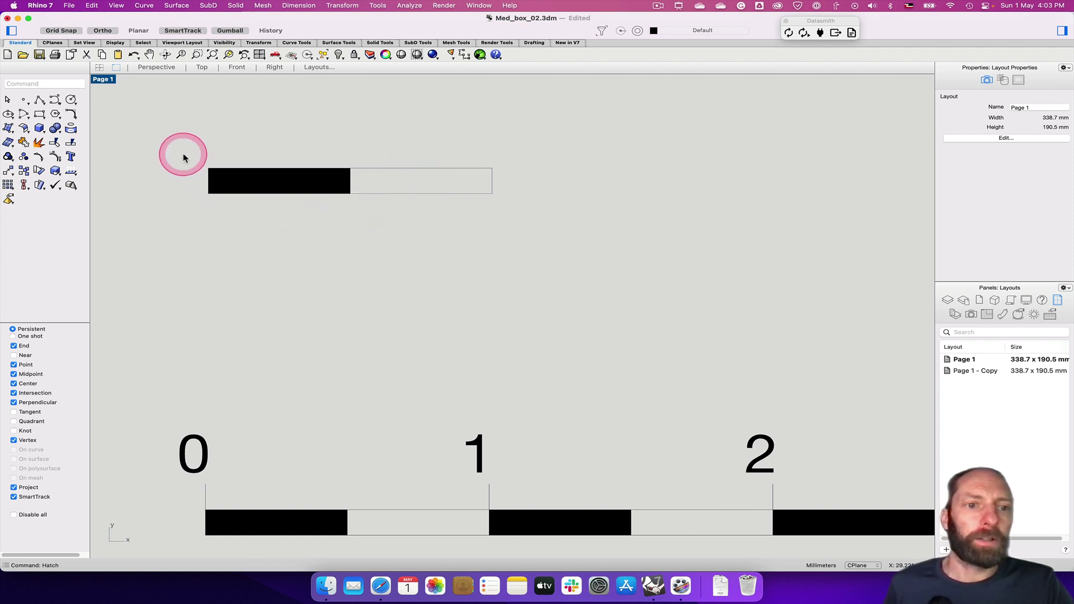
Copy the black and white cell pair to the right, forming a four-cell checkered strip
mouse_move(173, 137)
left_mouse_down()
mouse_move(295, 190)
mouse_move(496, 222)
left_mouse_up()
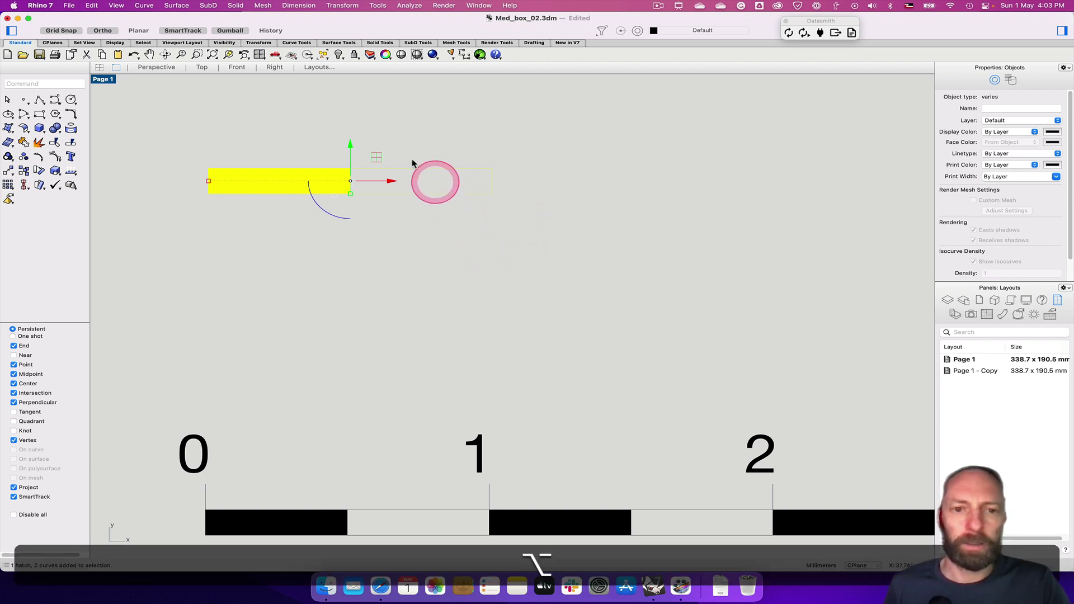
left_click_drag(391, 181, 687, 188, "alt")
left_click_drag(687, 191, 686, 186)
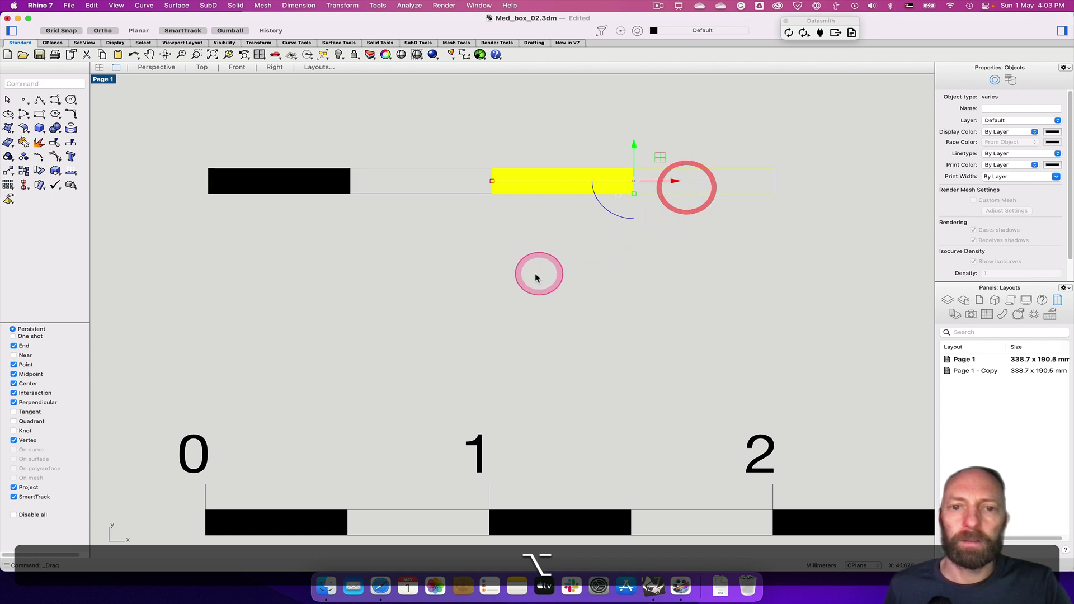
left_click(536, 271)
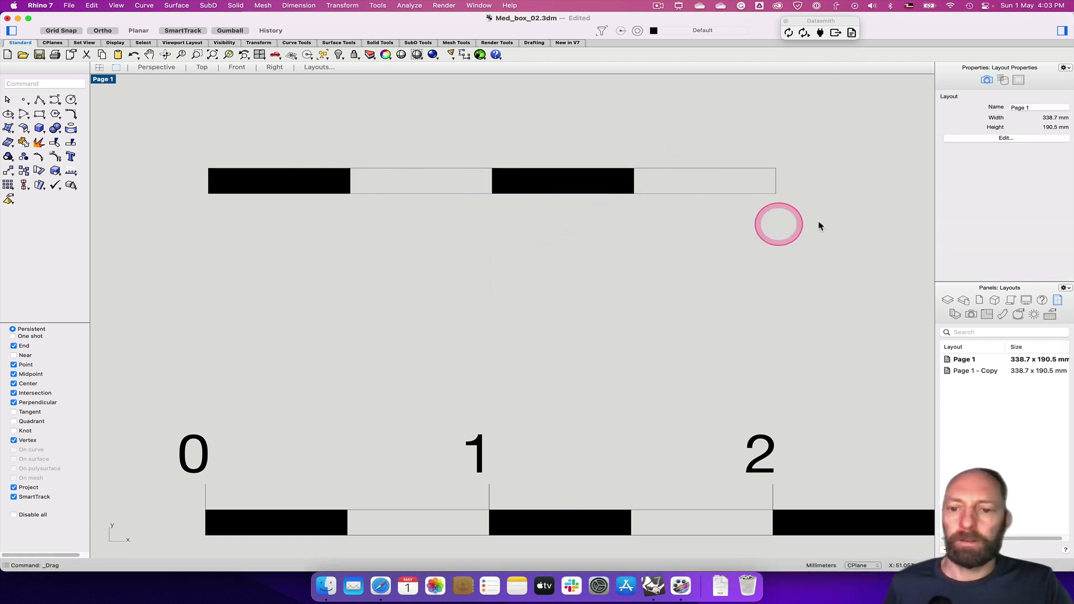
right_click_drag(618, 325, 228, 312)
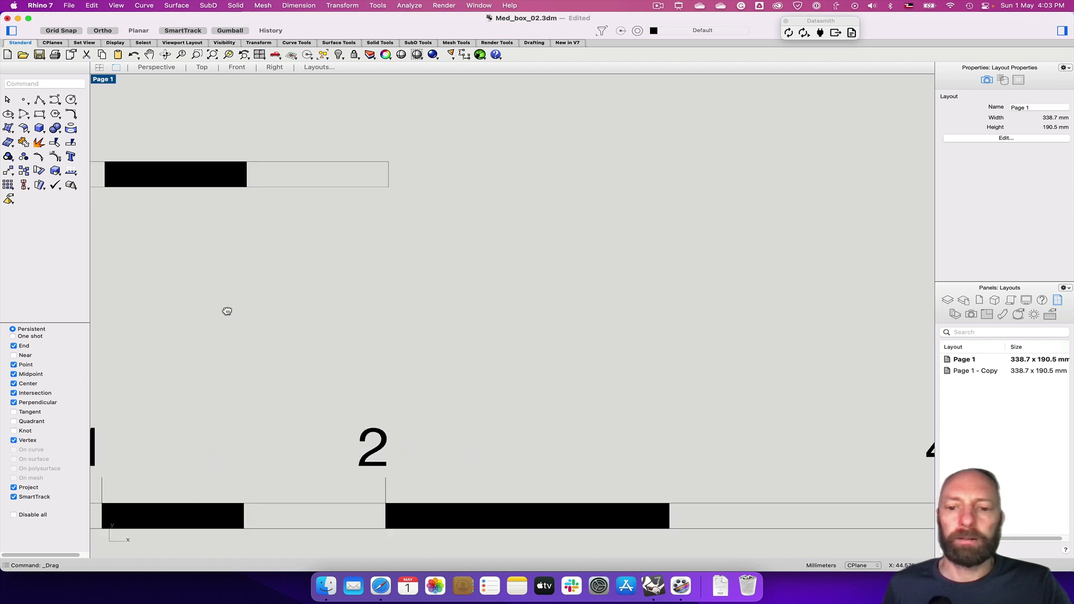
scroll(345, 319, "up", 2)
scroll(345, 318, "down", 4)
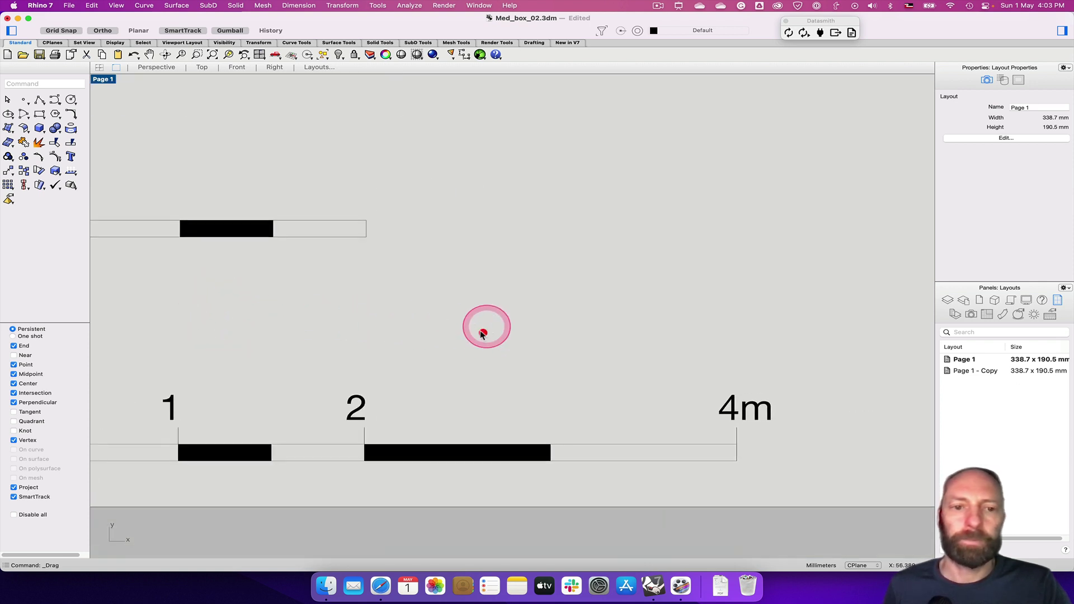
Draw a 10 × 1 rectangle from the strip's right end and select it
left_click(38, 115)
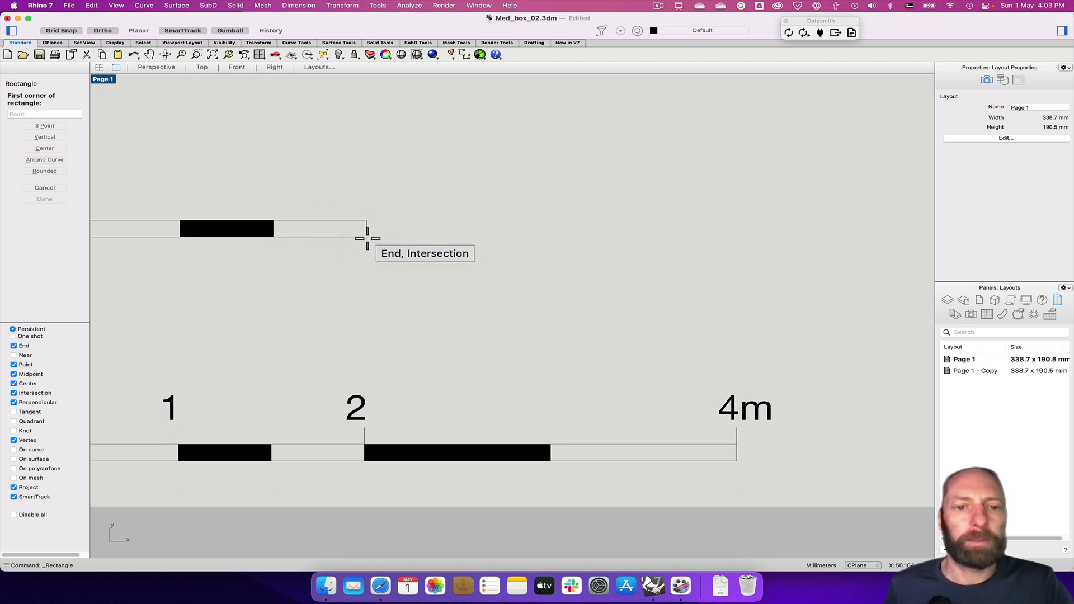
left_click(367, 238)
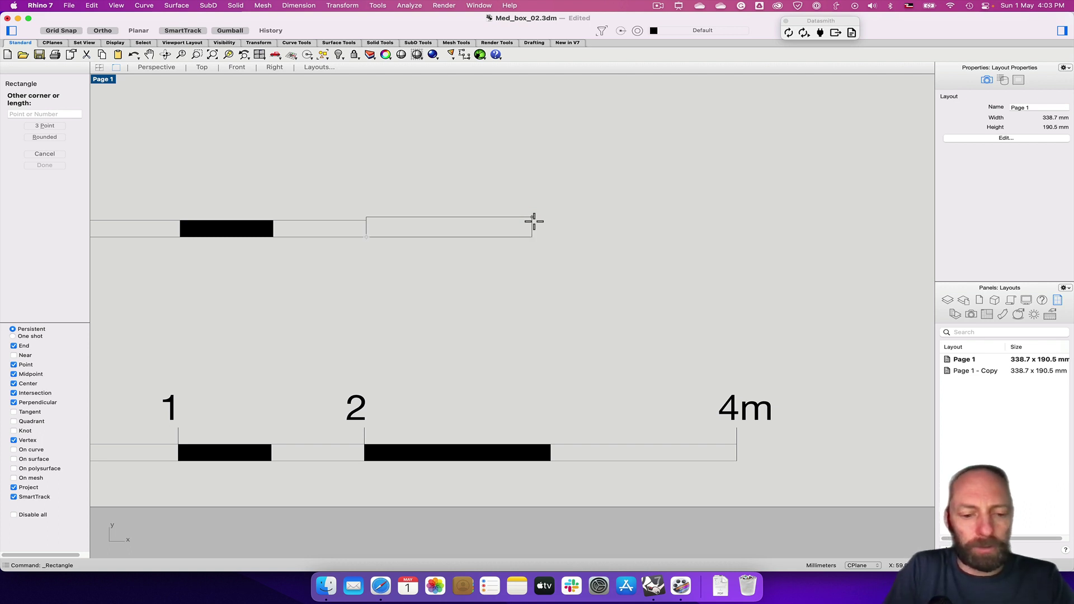
key("shift")
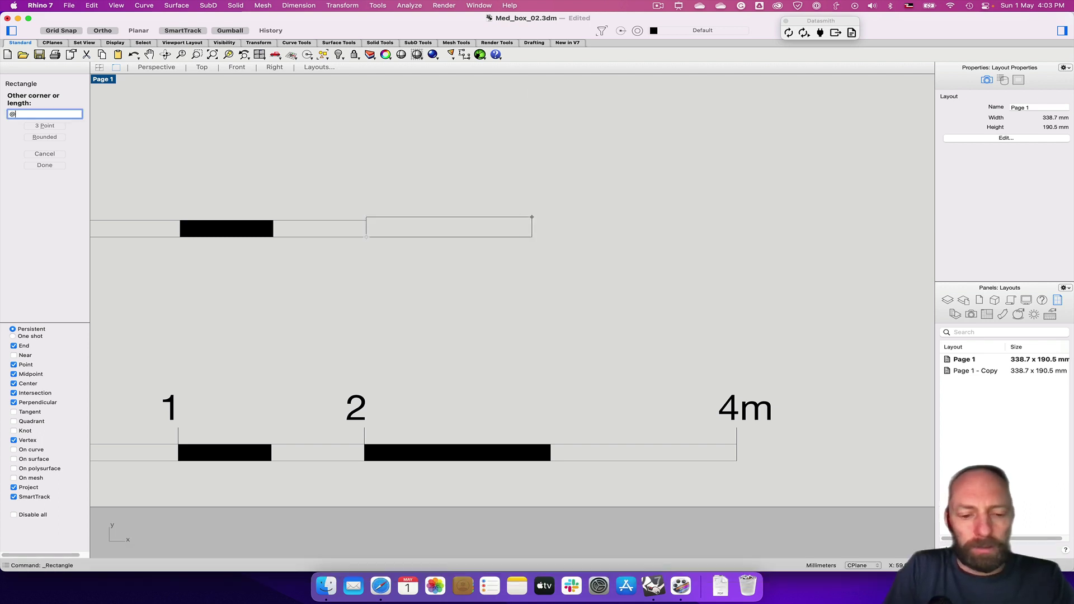
type("10,1")
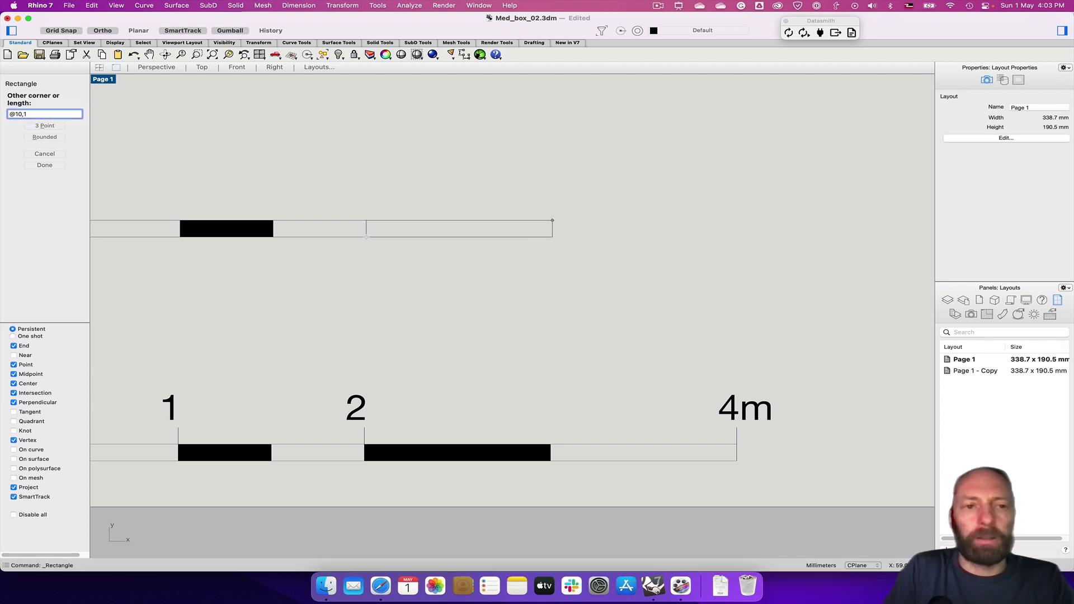
key("Return")
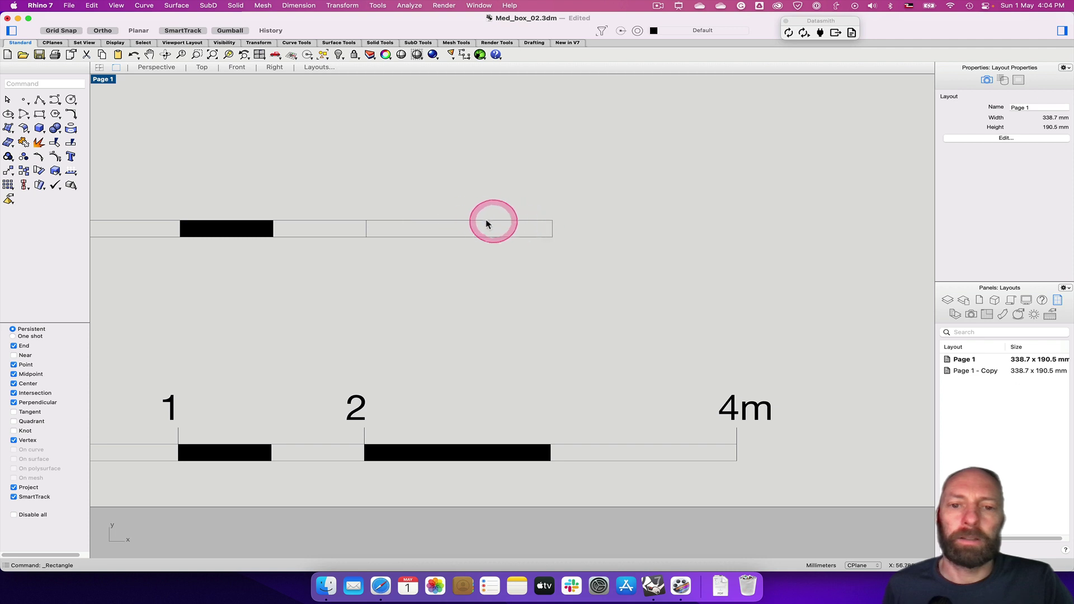
left_click(461, 225)
left_click(533, 282)
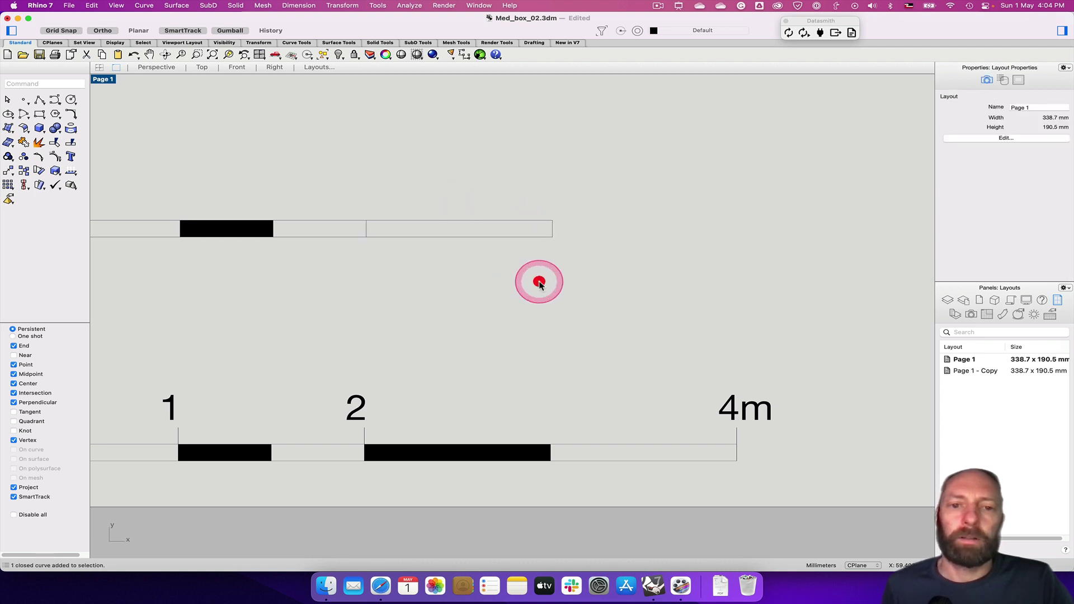
Copy the 10 × 1 rectangle from its left end to its right end
left_click(487, 259)
left_click(472, 243)
left_click(494, 235)
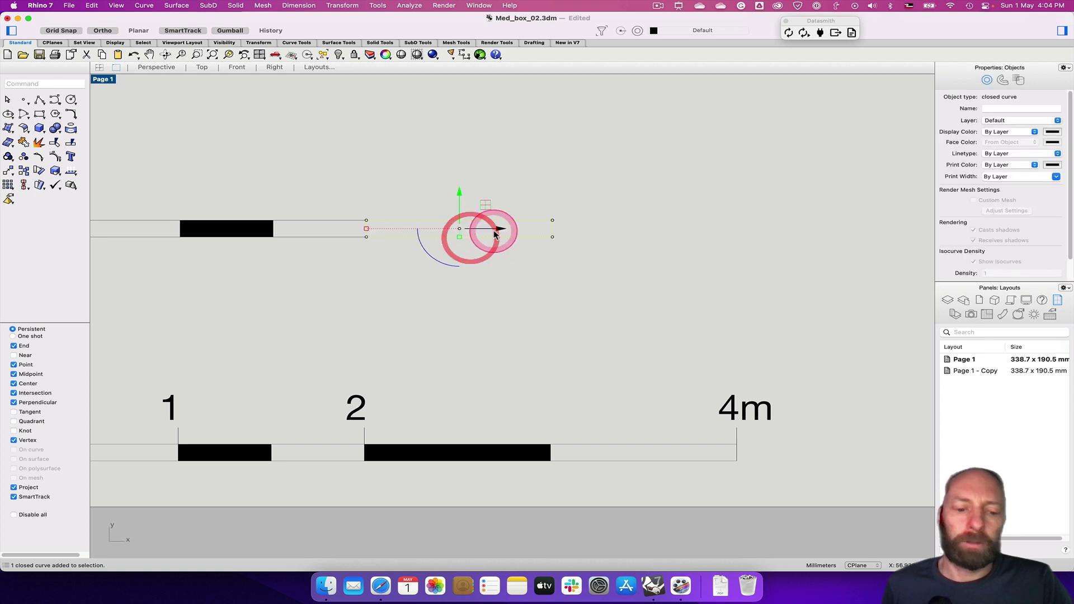
left_click_drag(495, 234, 423, 269, "alt")
type("co")
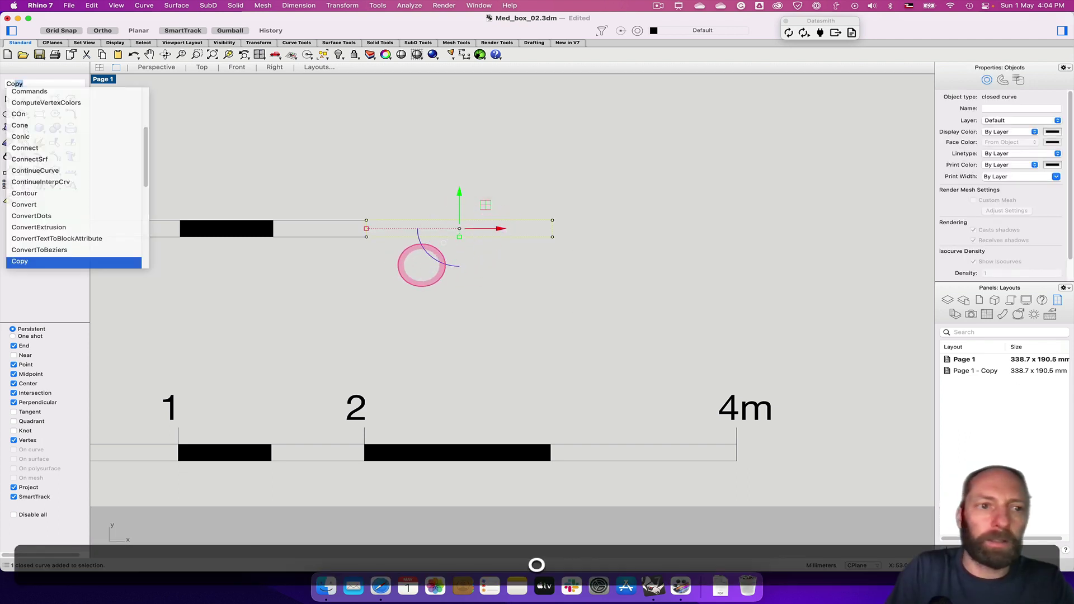
key("Return")
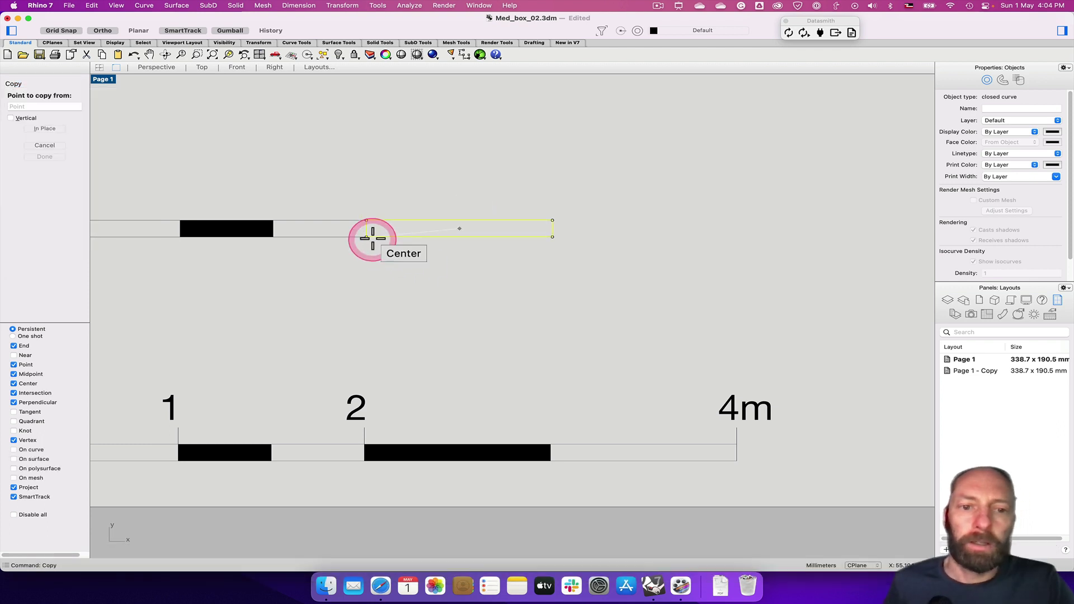
left_click(365, 236)
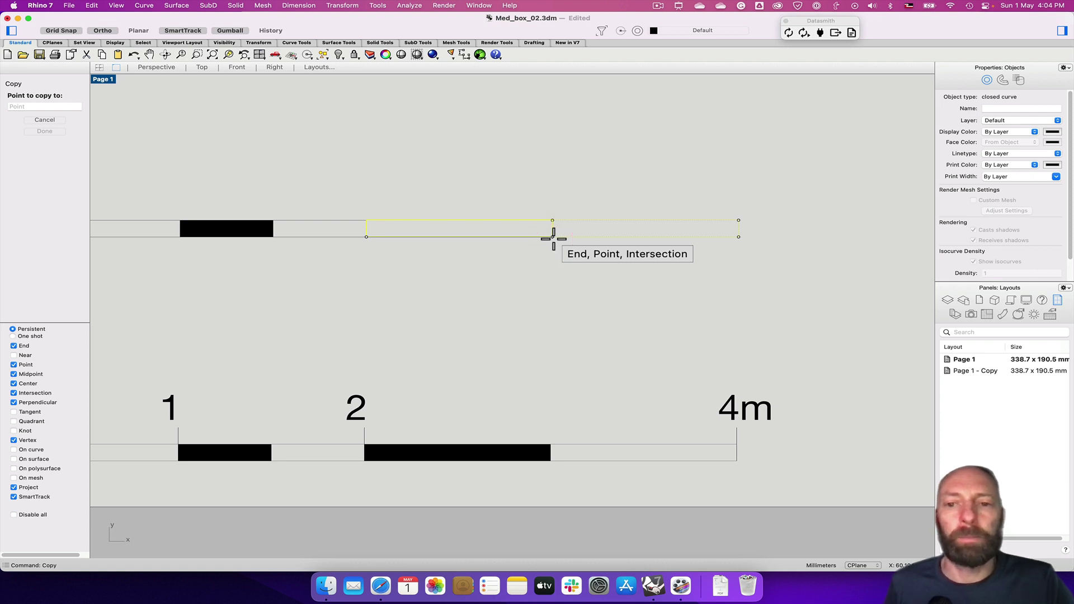
left_click(553, 236)
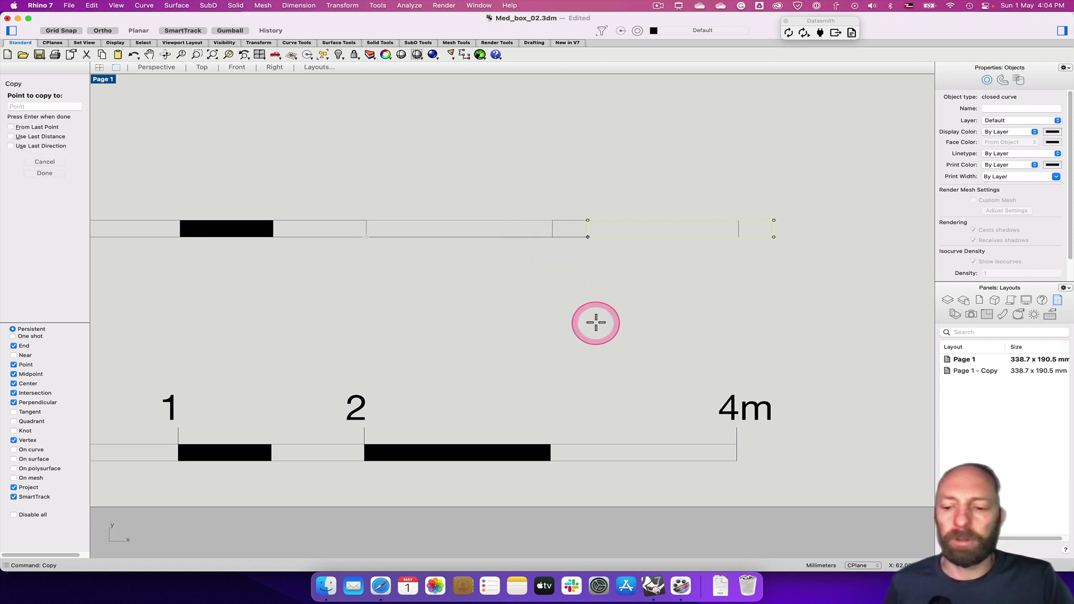
key("Return")
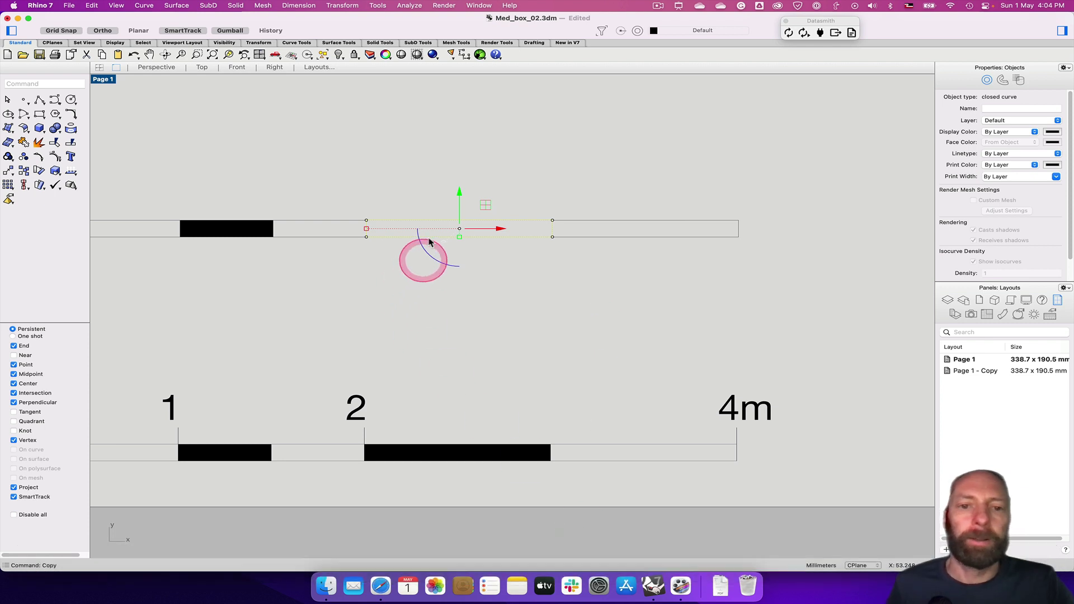
Fill the original 10 × 1 rectangle with a Solid black hatch, then select the whole top bar
left_click(20, 84)
type("Hatch")
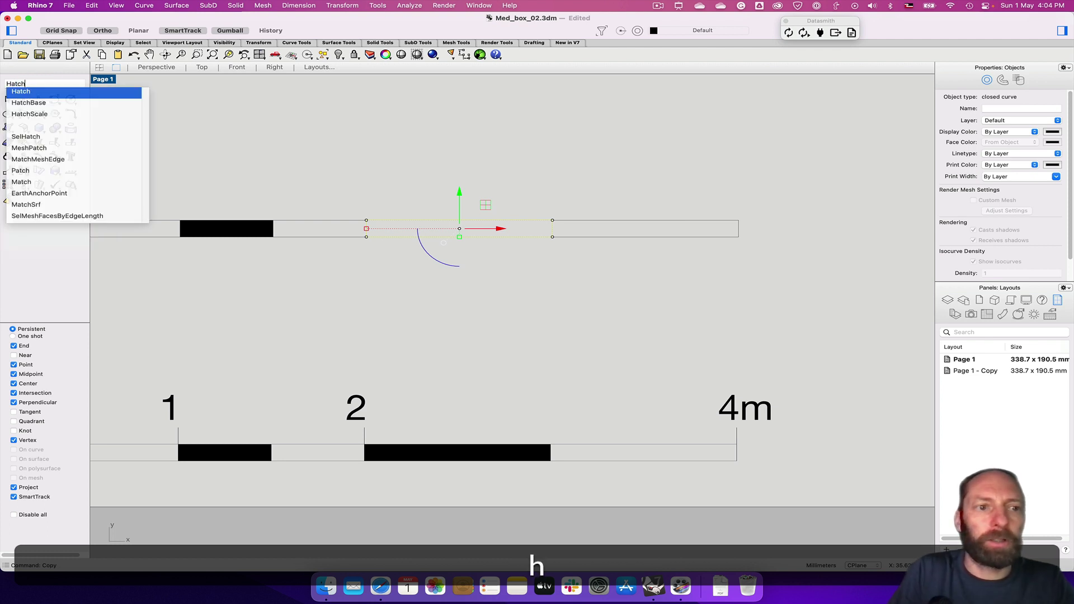
key("Return")
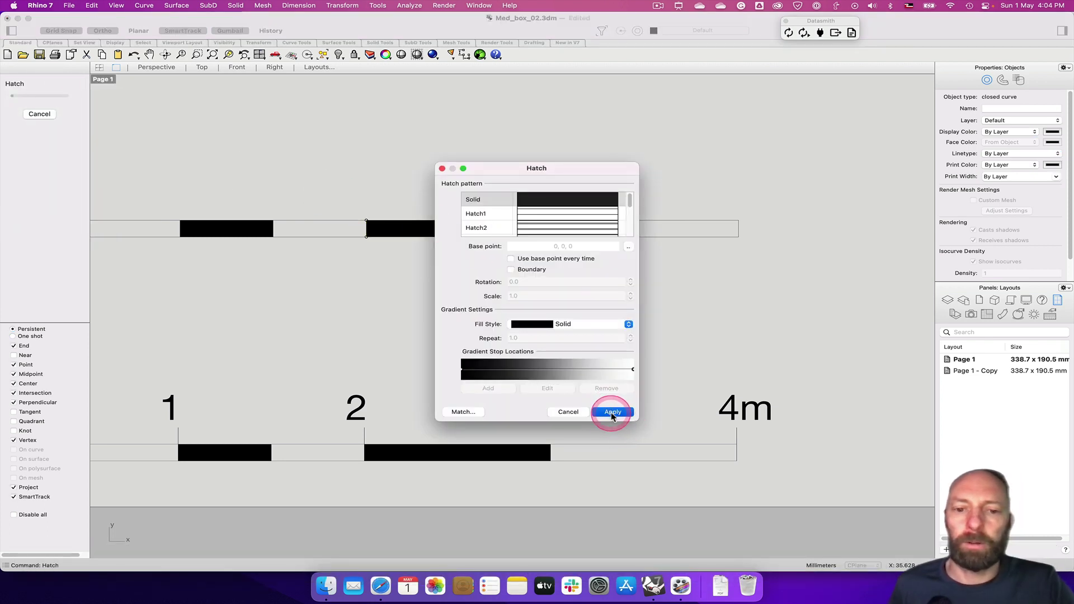
left_click(612, 412)
right_click_drag(328, 341, 479, 353)
scroll(479, 352, "down", 2)
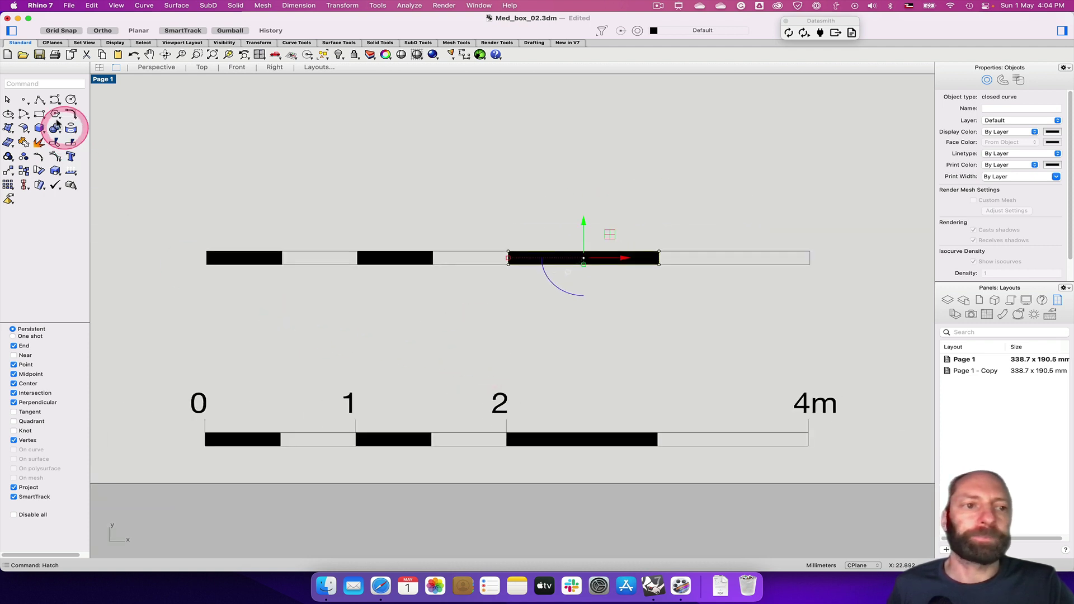
left_click(192, 165)
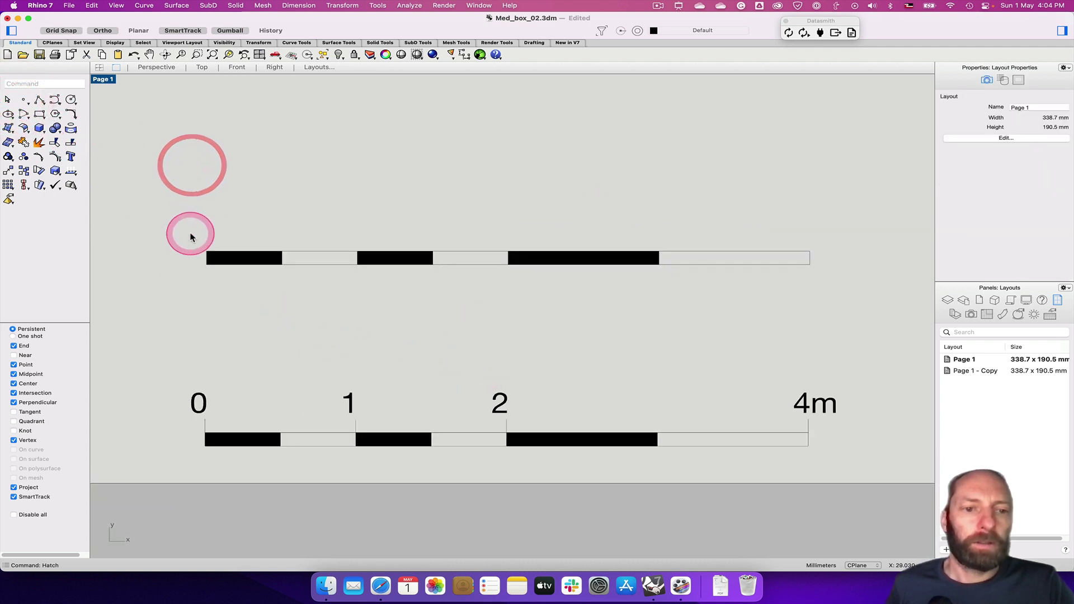
mouse_move(181, 228)
left_mouse_down()
mouse_move(408, 276)
mouse_move(815, 285)
left_mouse_up()
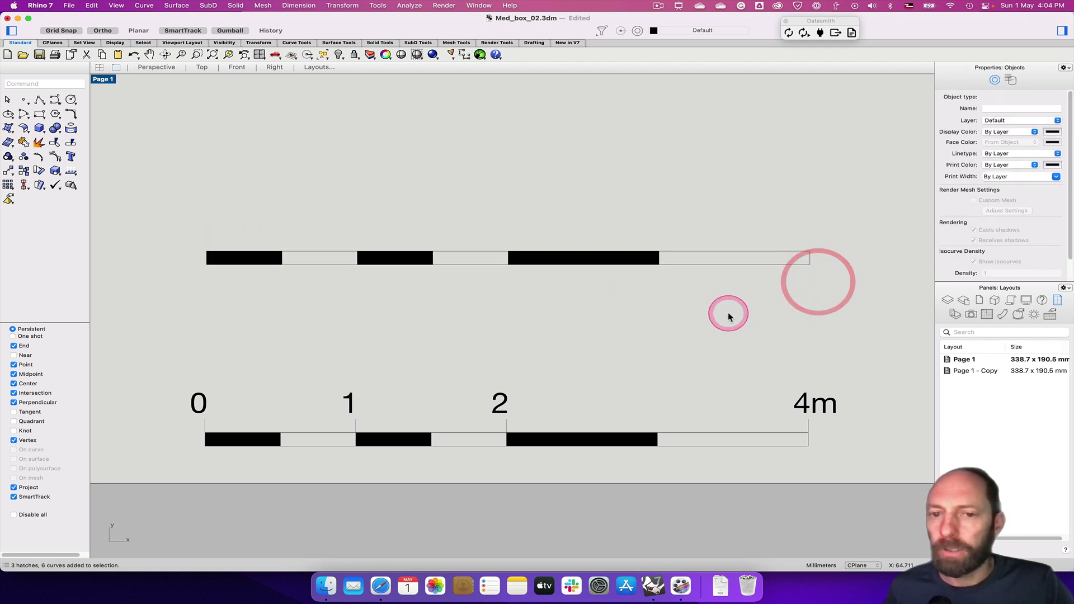
left_click(381, 356)
left_click(401, 239)
type("Dia")
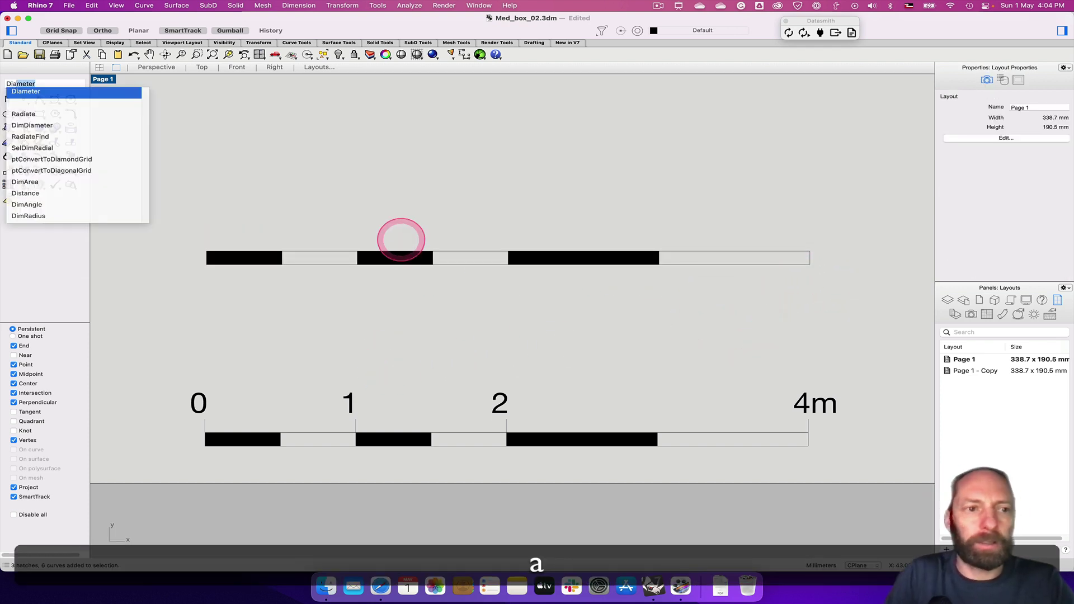
key("BackSpace")
key("Return")
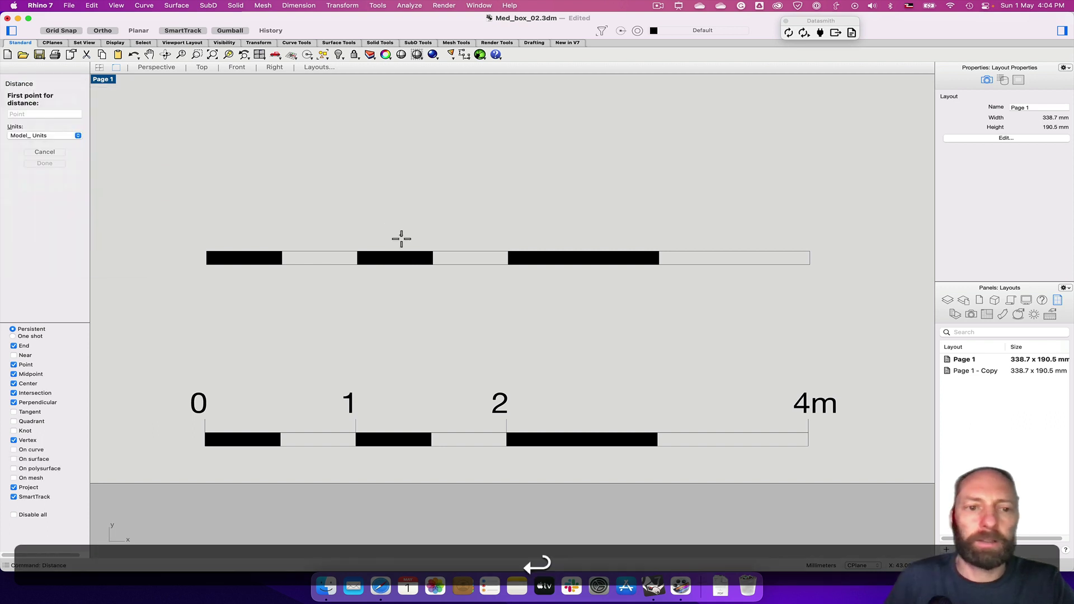
left_click_drag(168, 274, 204, 269)
left_click(206, 267)
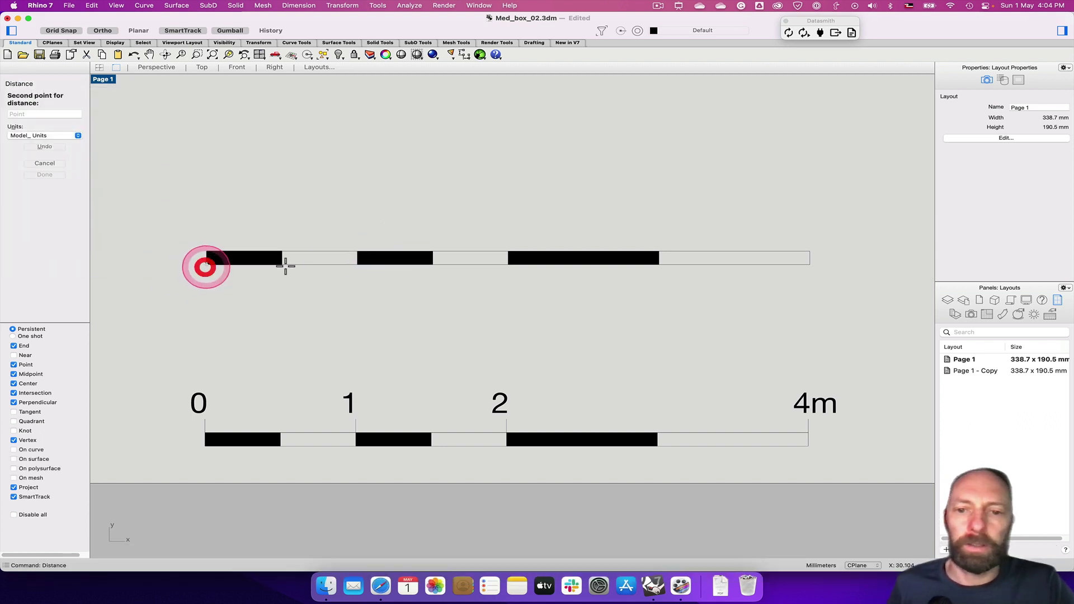
left_click_drag(804, 278, 811, 266)
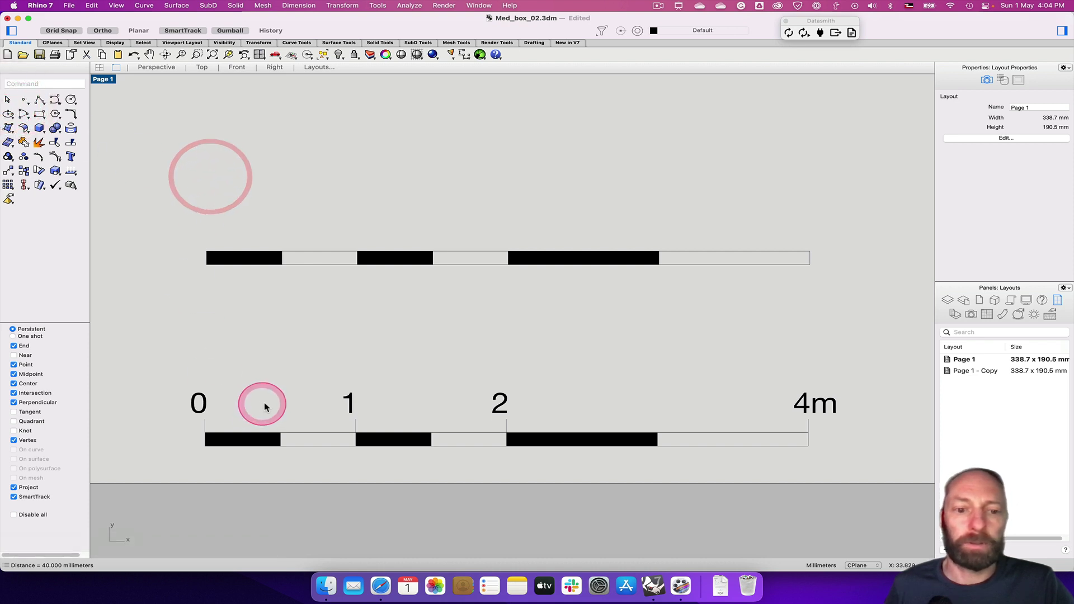
left_click(204, 429)
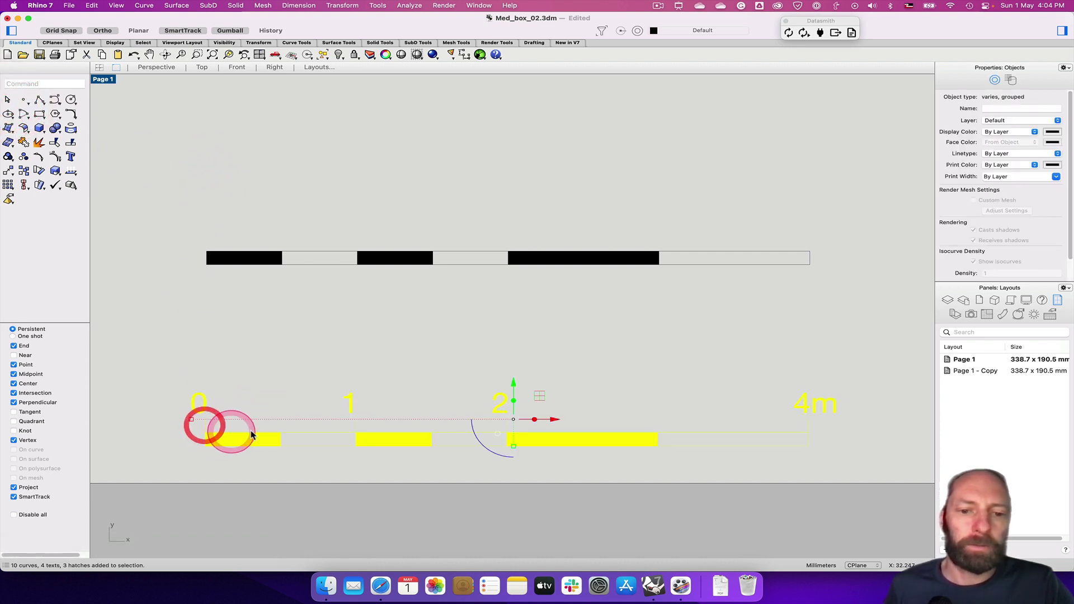
left_click(238, 359)
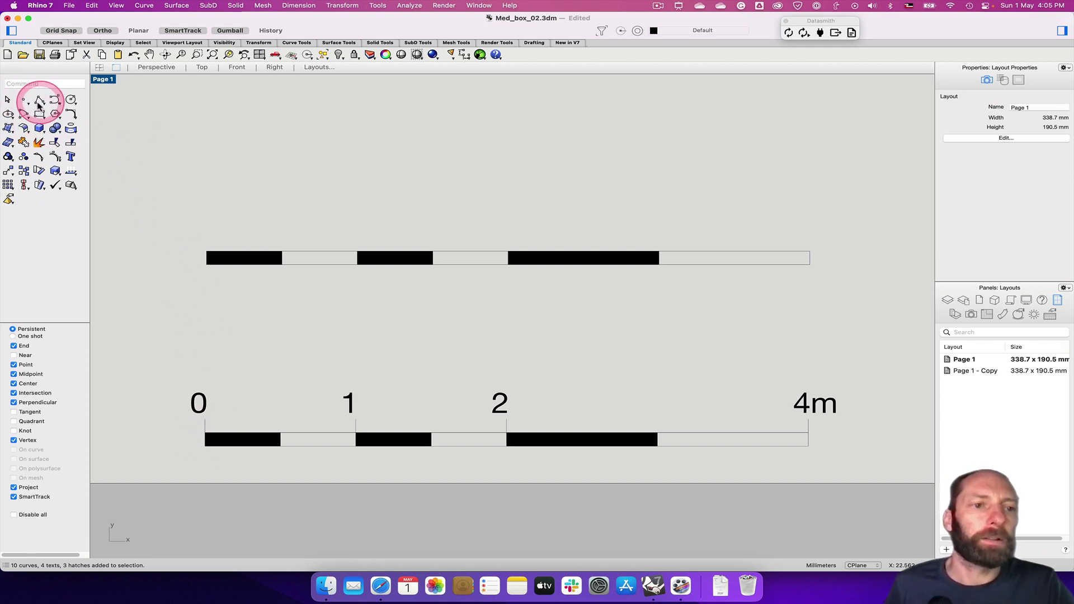
Draw a short vertical tick line up from the top bar's left end
type("Line")
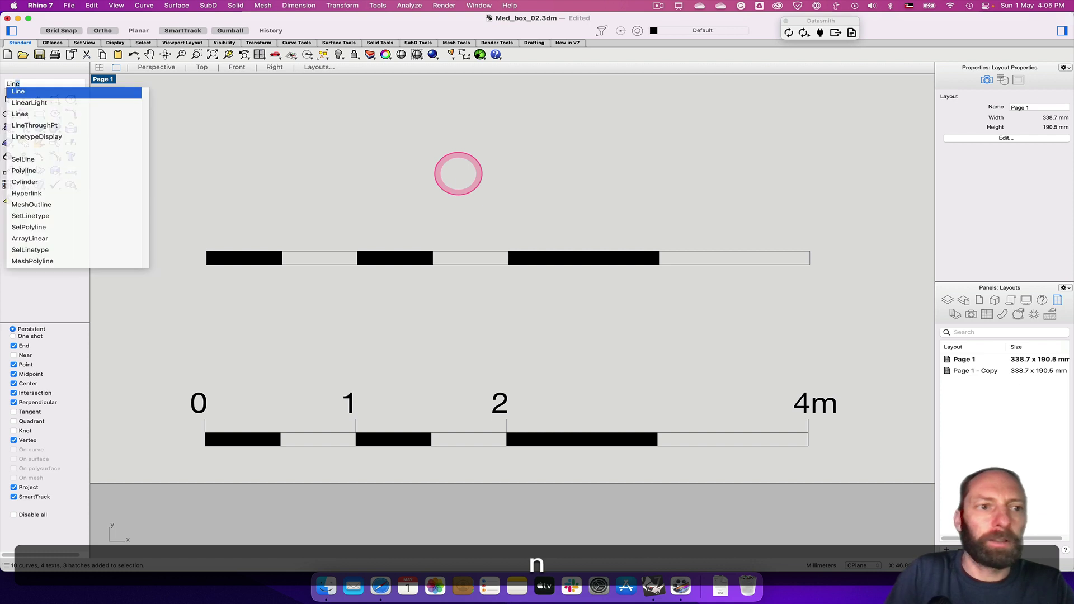
key("Return")
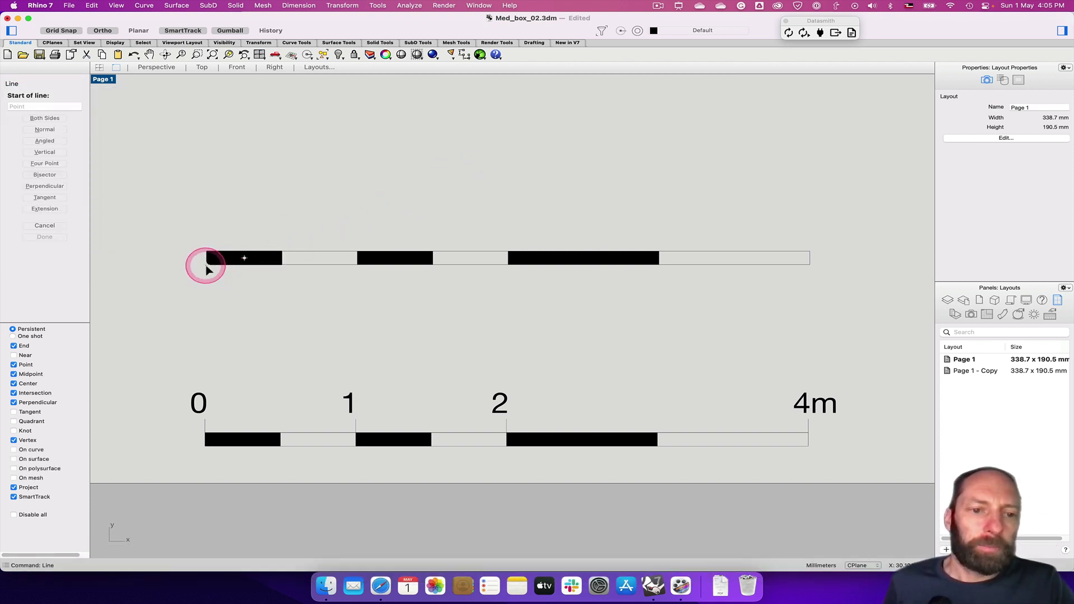
left_click(206, 264)
left_click(203, 231)
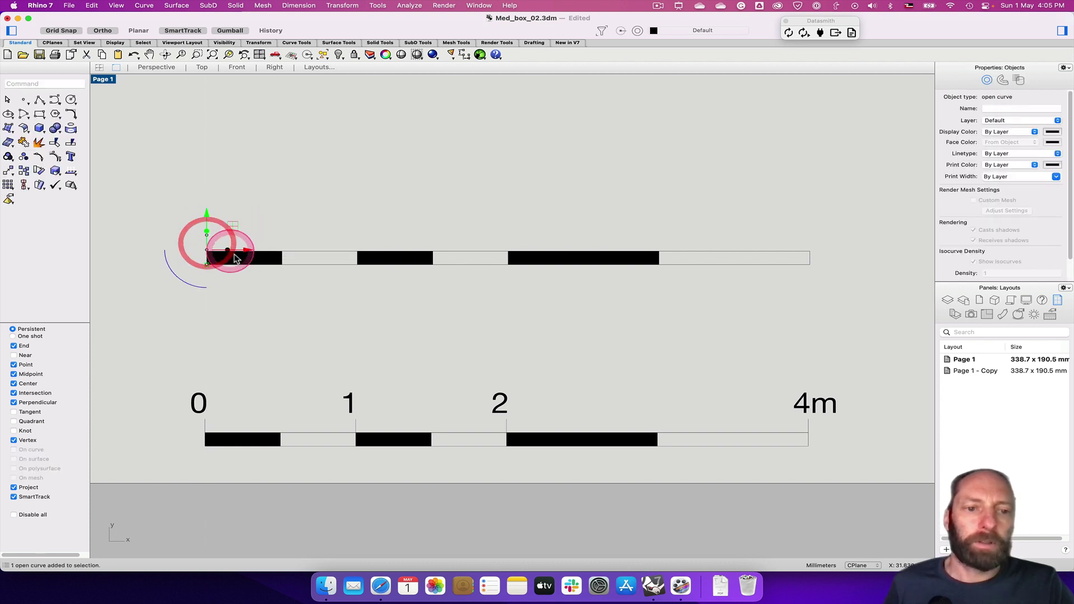
Copy the tick line to the bar's 1 m division point, then deselect it
left_click(254, 302)
type("c")
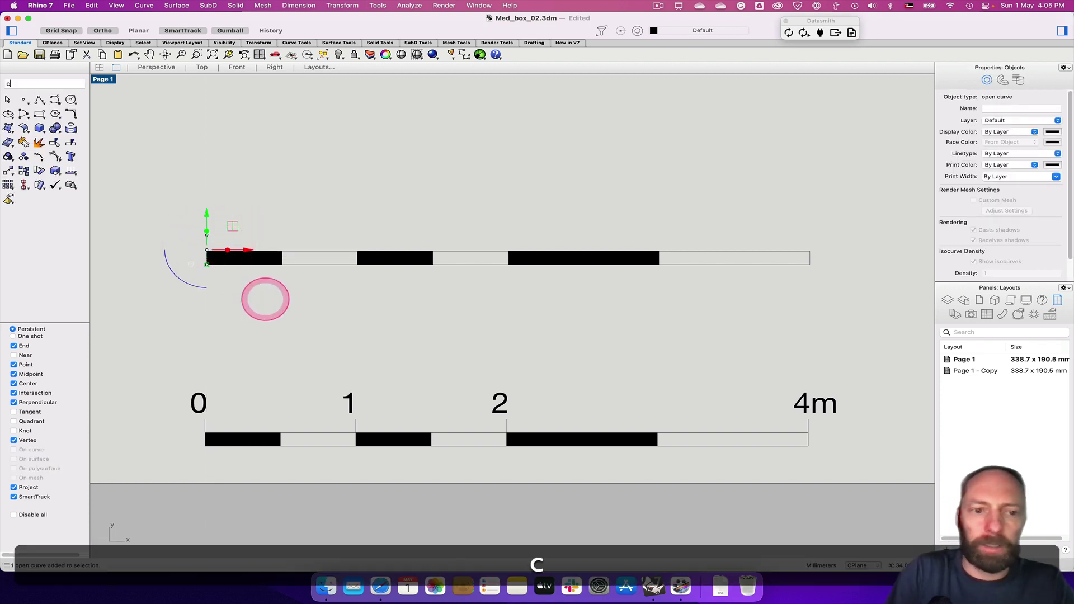
key("Return")
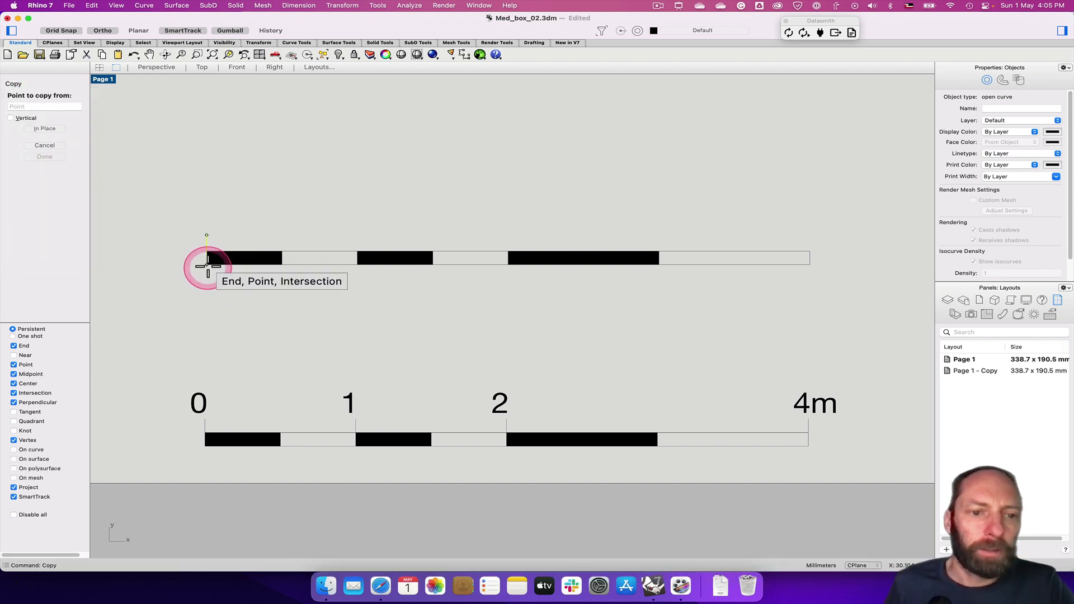
left_click(208, 265)
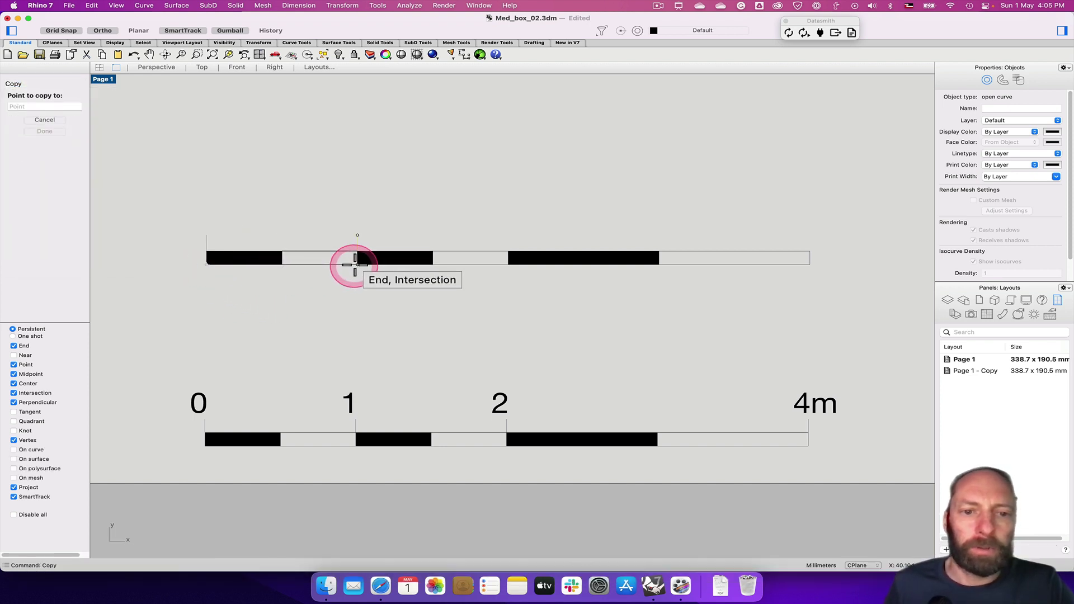
left_click(358, 266)
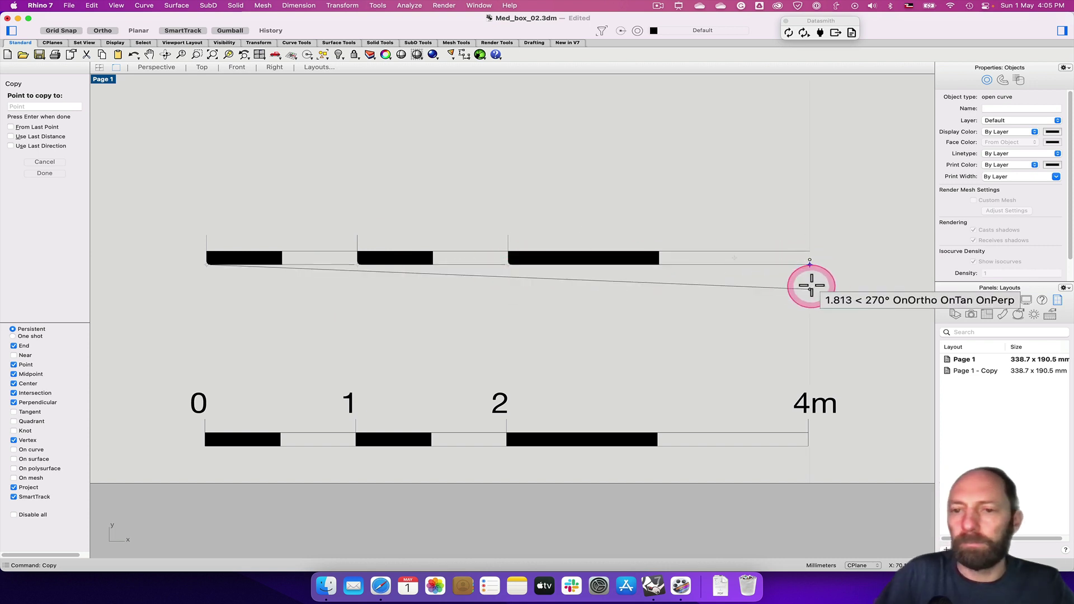
key("Return")
left_click(18, 77)
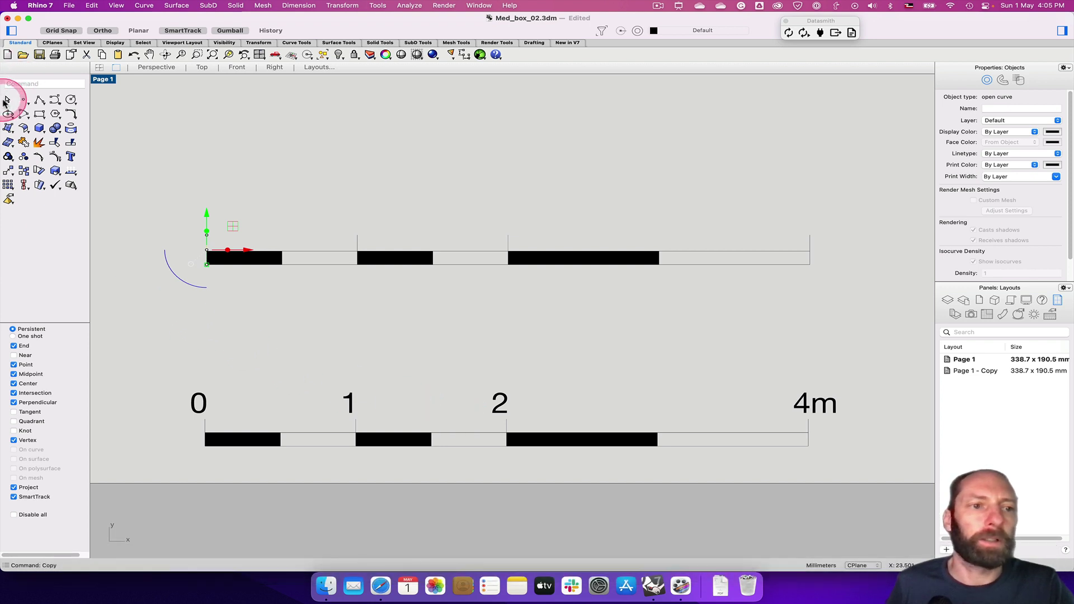
left_click(172, 129)
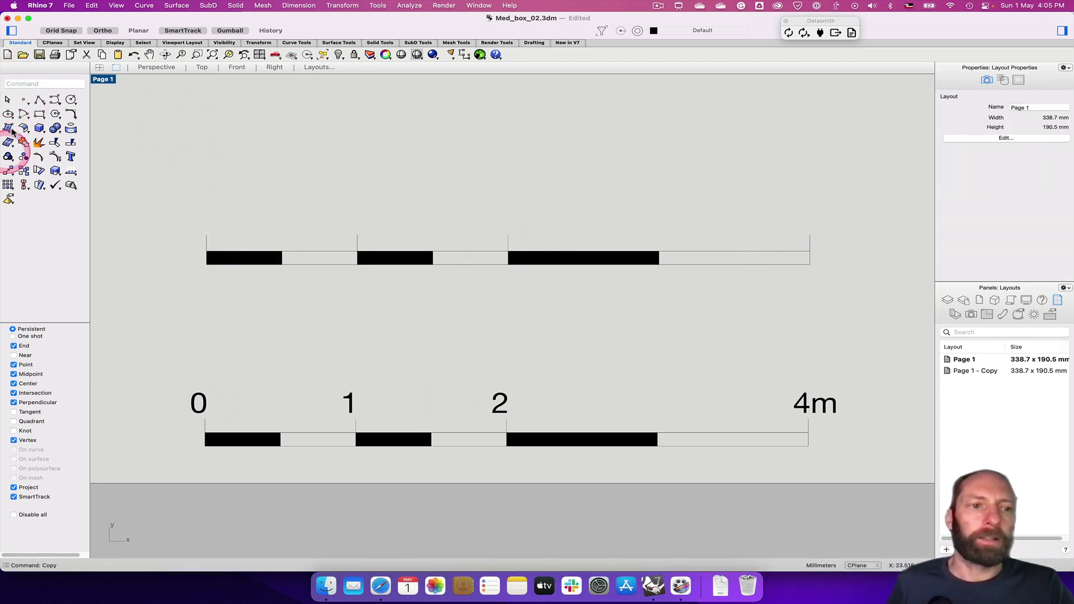
Add a '0' text label at 1.5 height above the upper bar's left end
type("text")
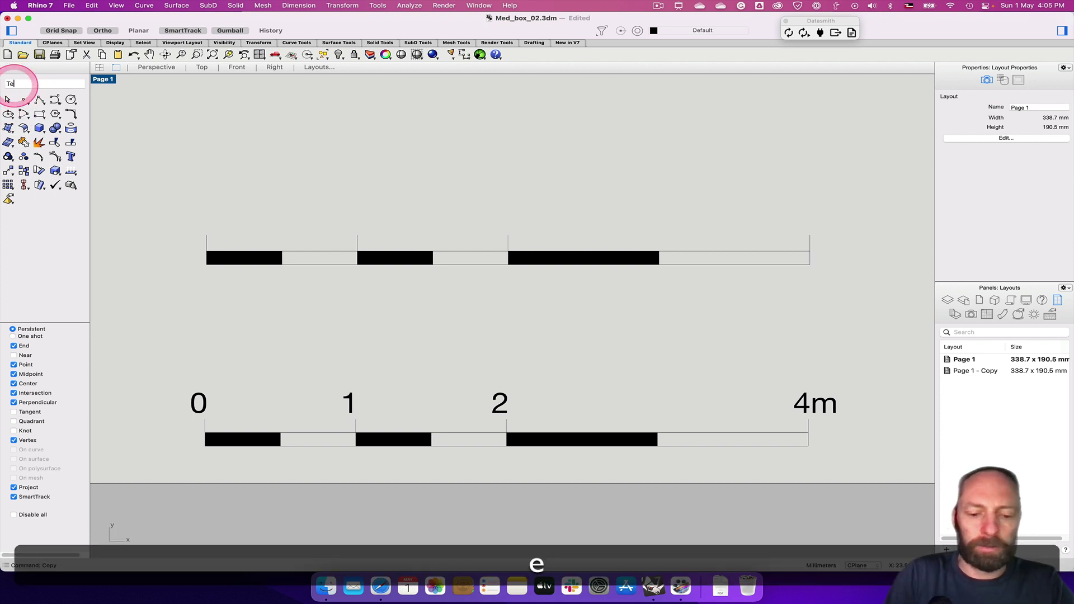
key("Return")
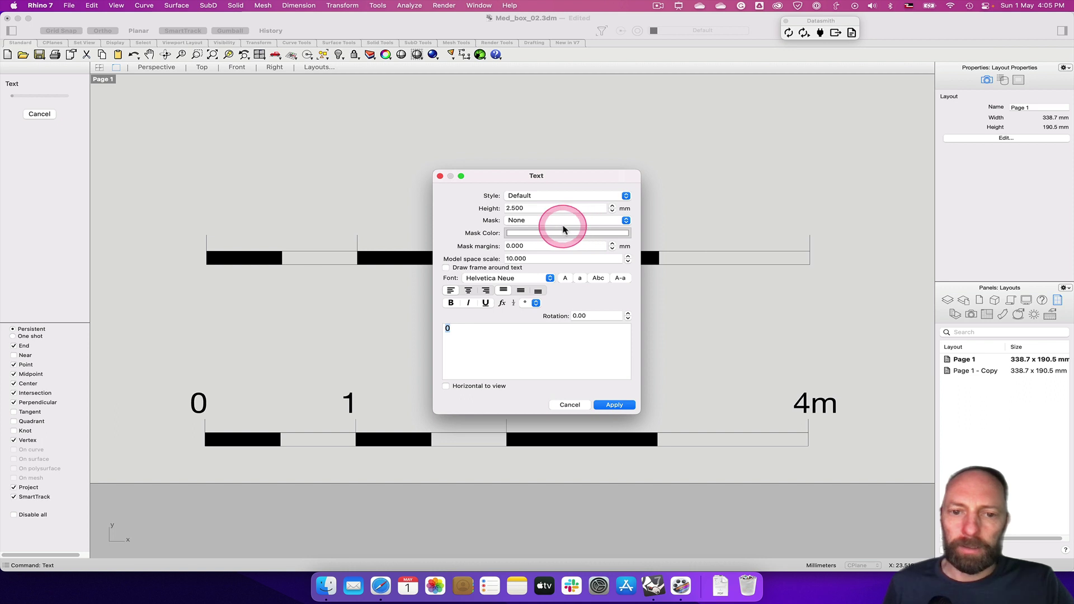
left_click(520, 208)
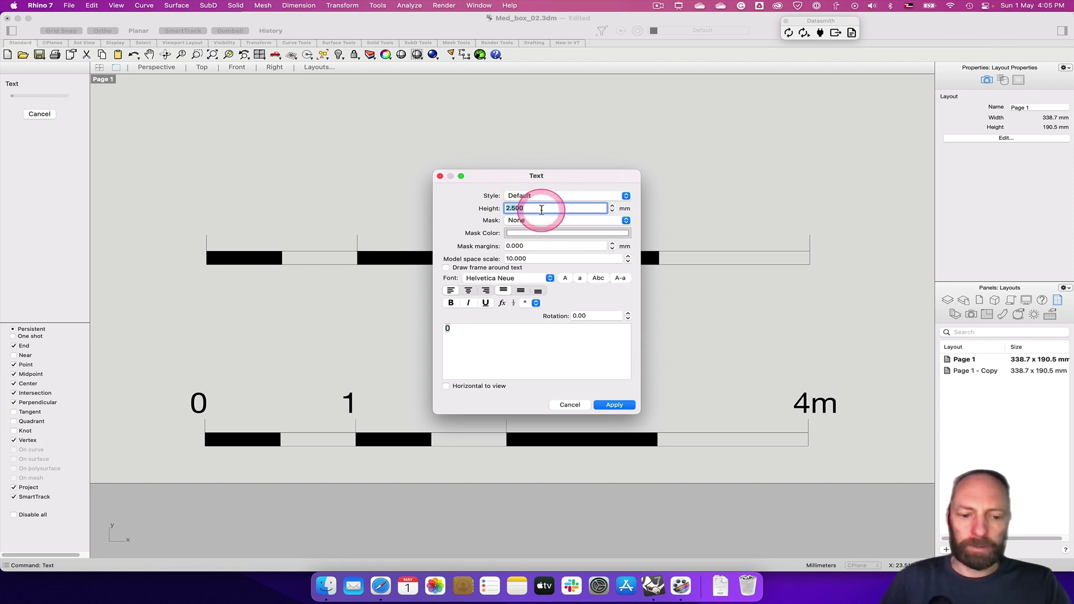
type("1.")
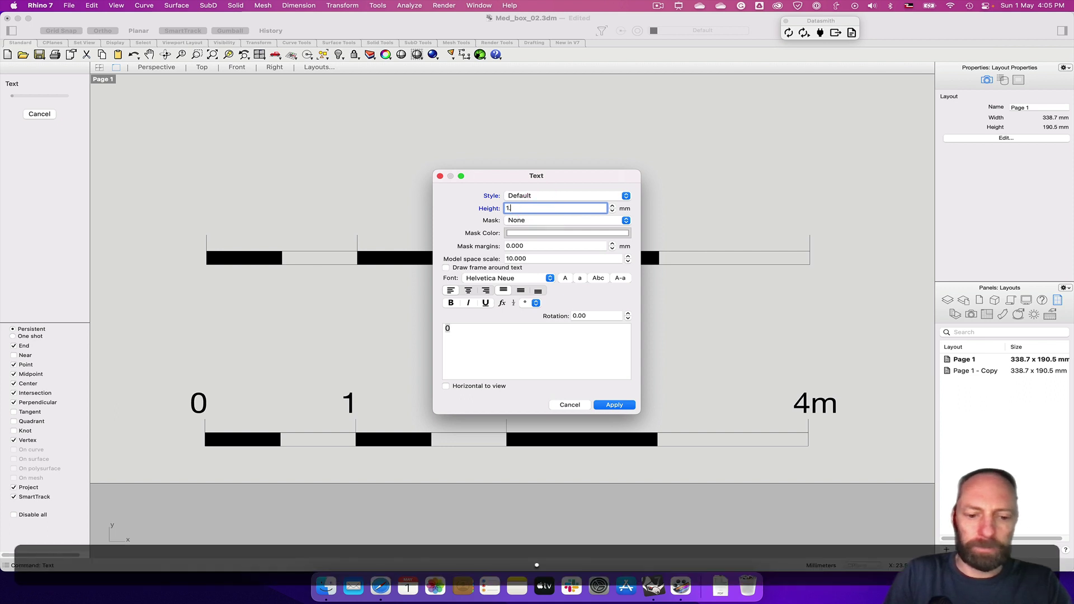
type("5")
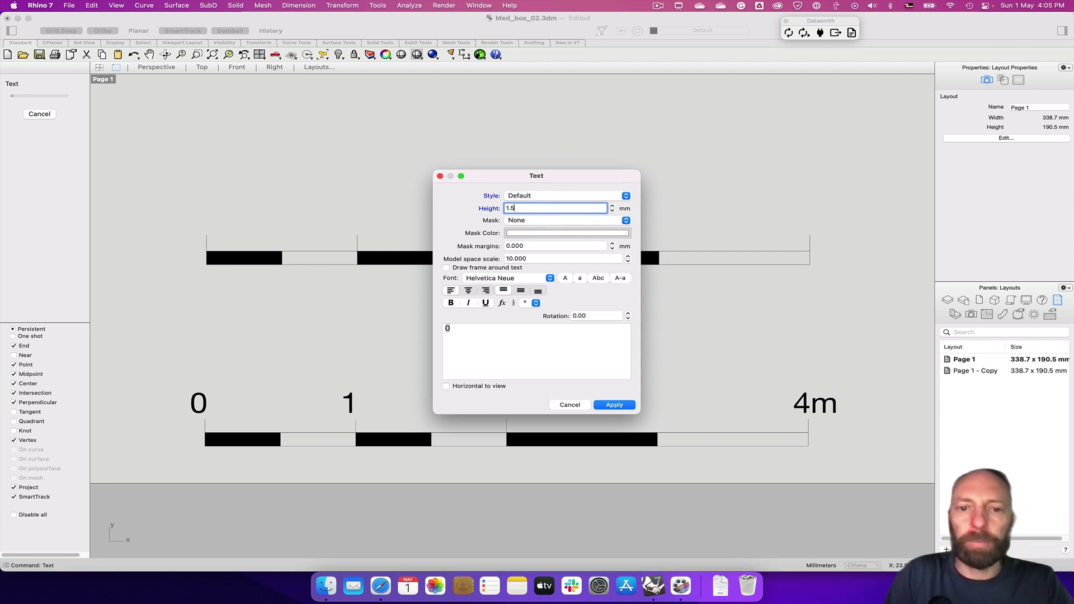
key("Return")
left_click_drag(536, 208, 209, 205)
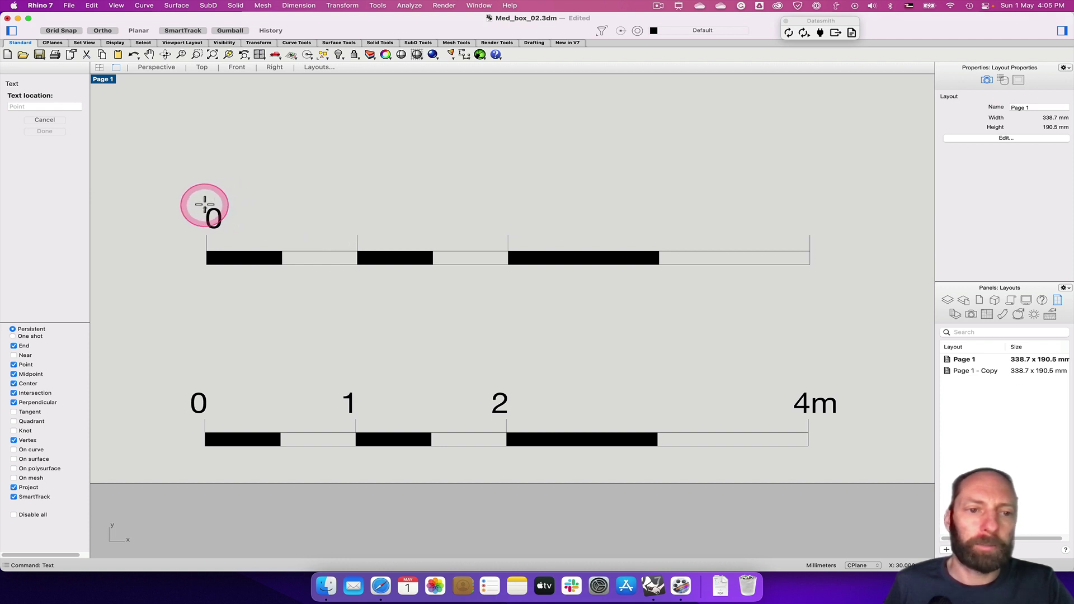
left_click(204, 204)
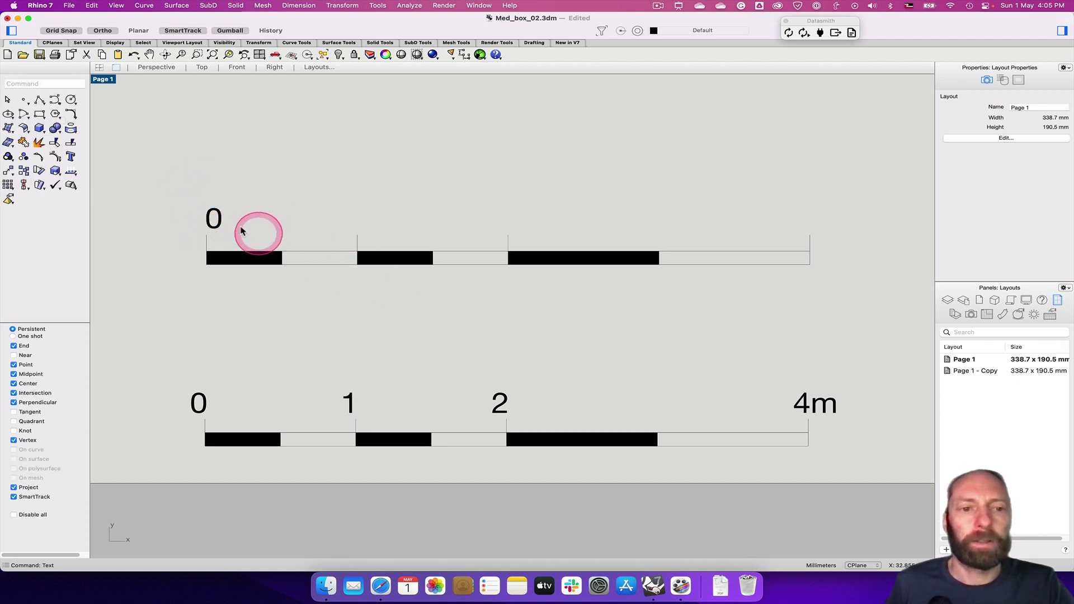
left_click(222, 219)
left_click(260, 180)
left_click(224, 218)
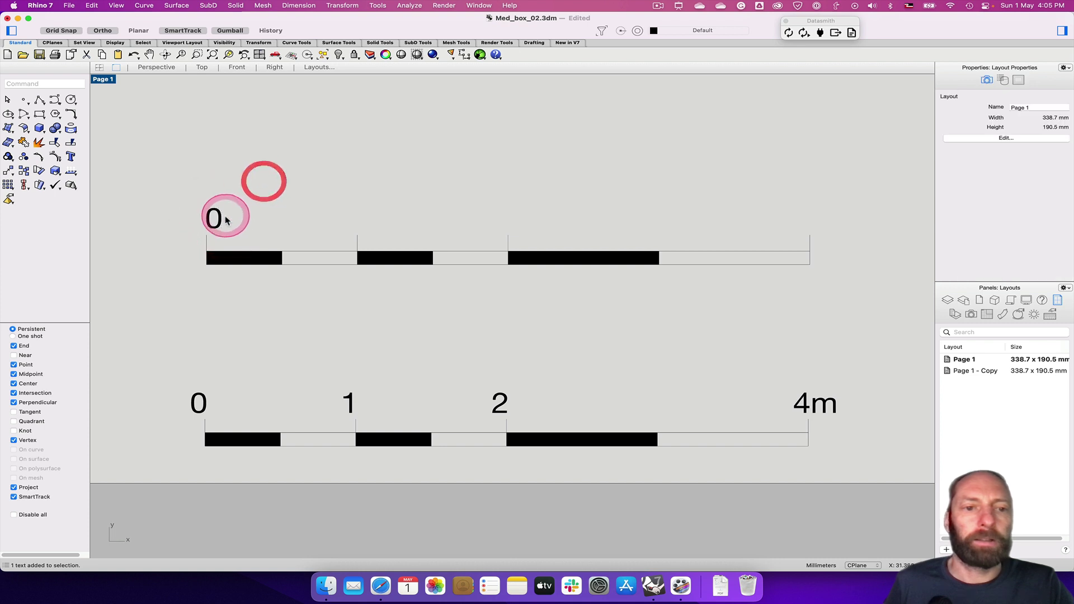
Copy the 0 label to the 1 m tick, the 2 m tick and the bar's right end
type("c")
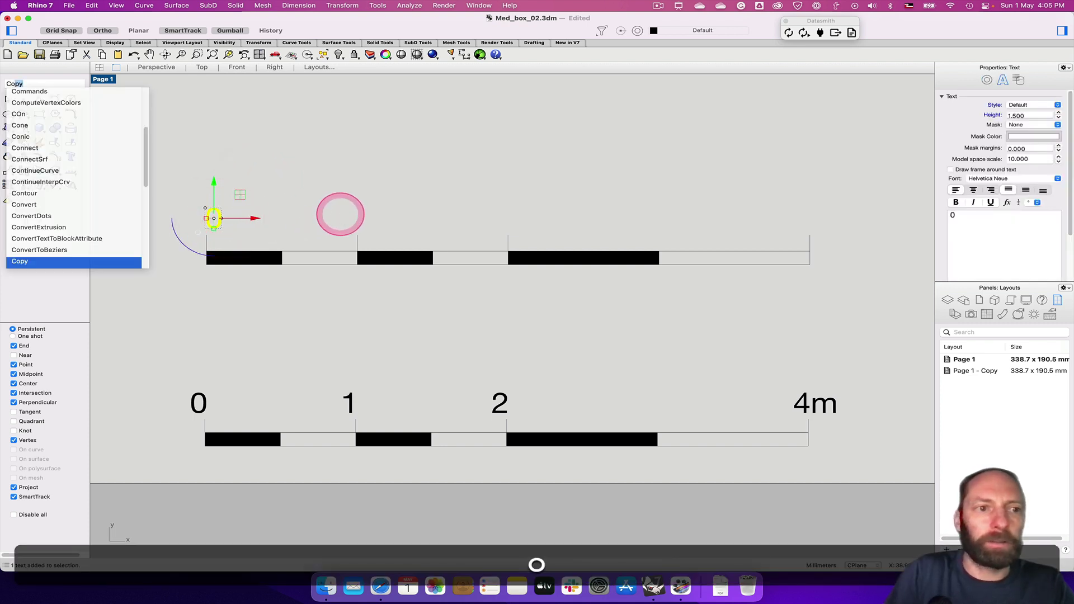
key("Return")
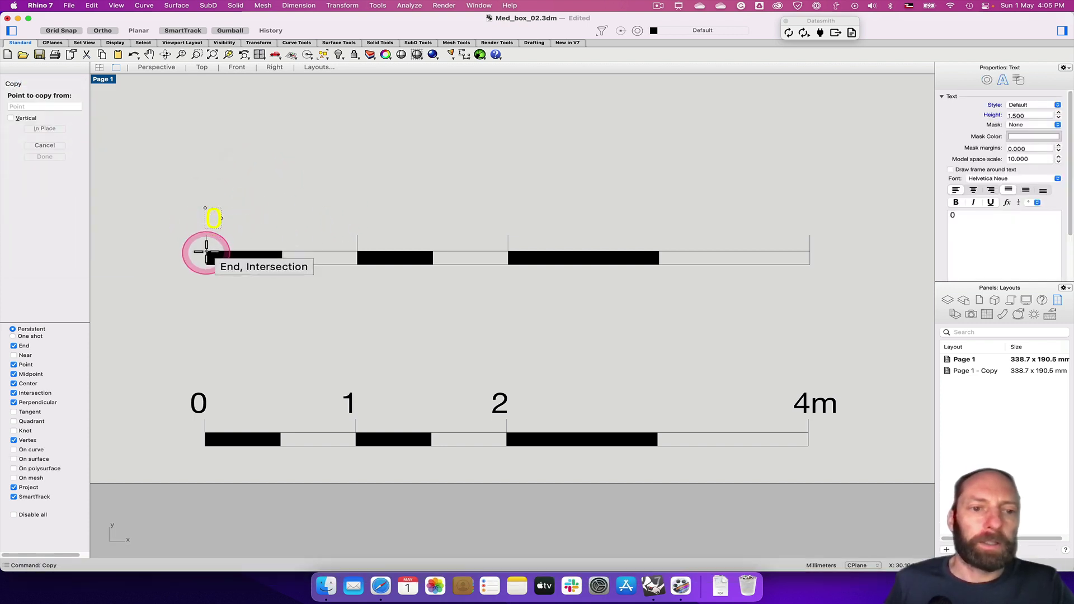
left_click(206, 252)
left_click(357, 252)
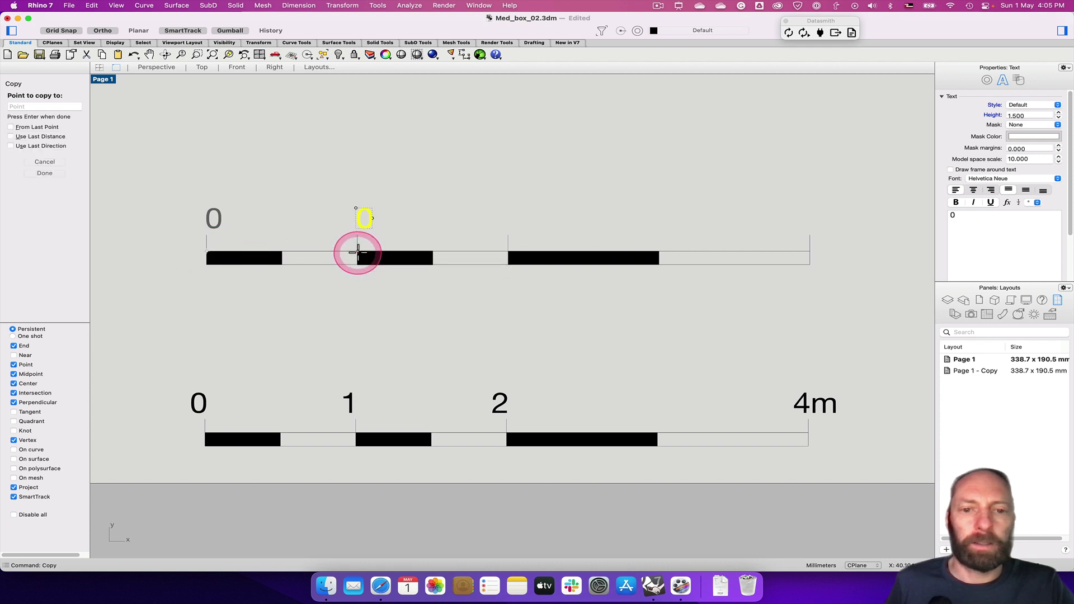
left_click(507, 252)
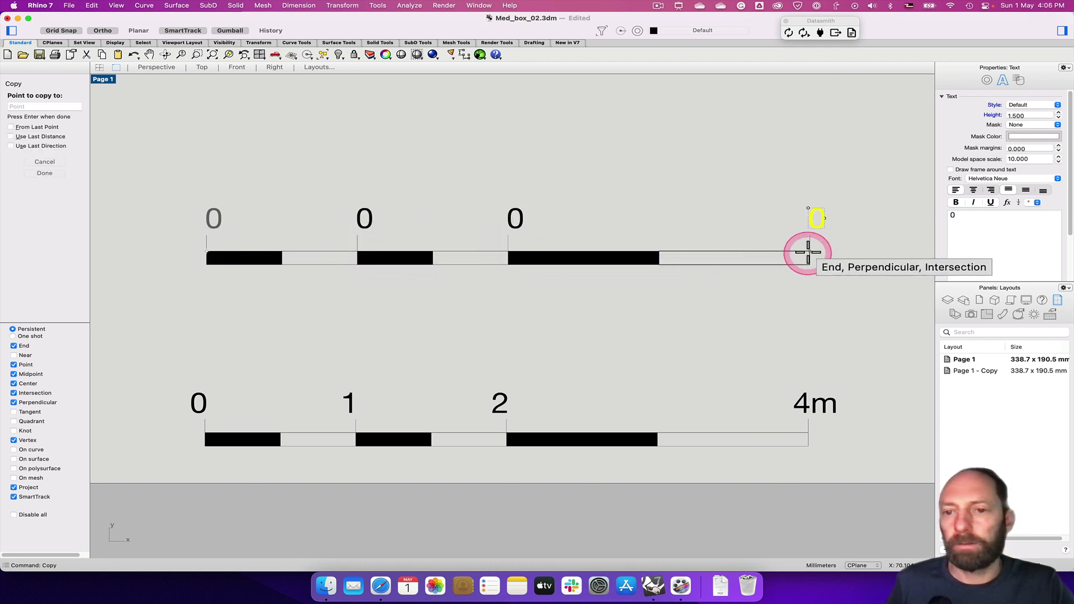
left_click(809, 252)
key("Return")
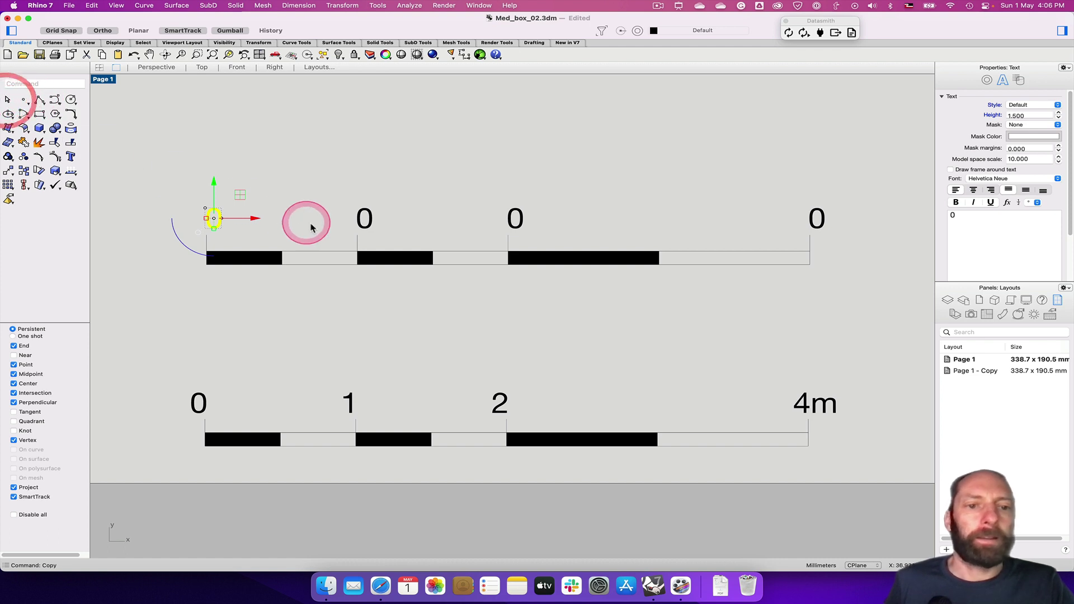
Edit the first two label copies to read 1 and 2
double_click(367, 228)
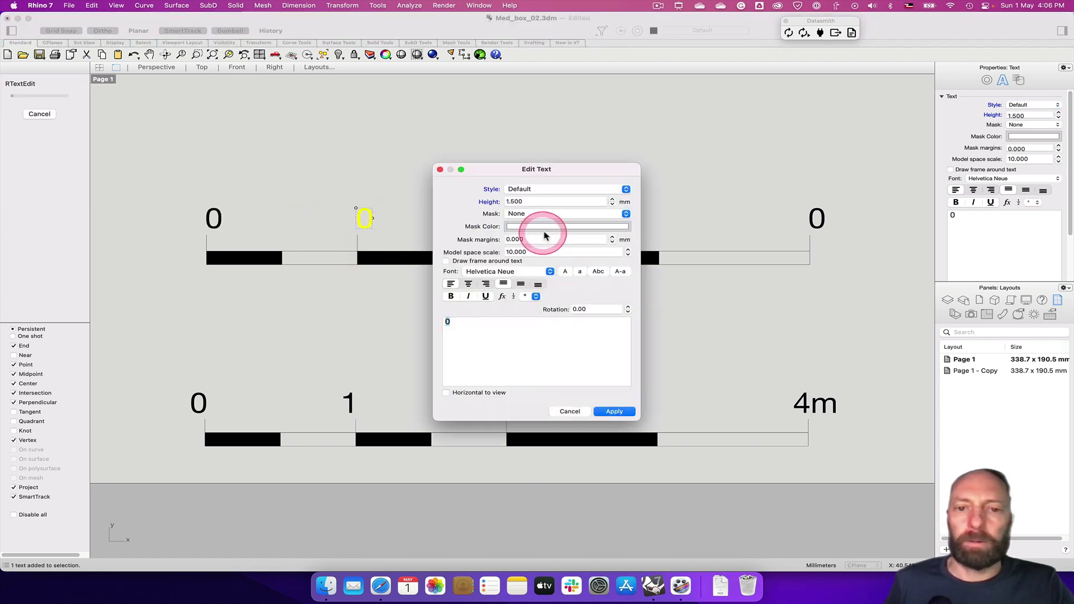
left_click_drag(466, 323, 445, 320)
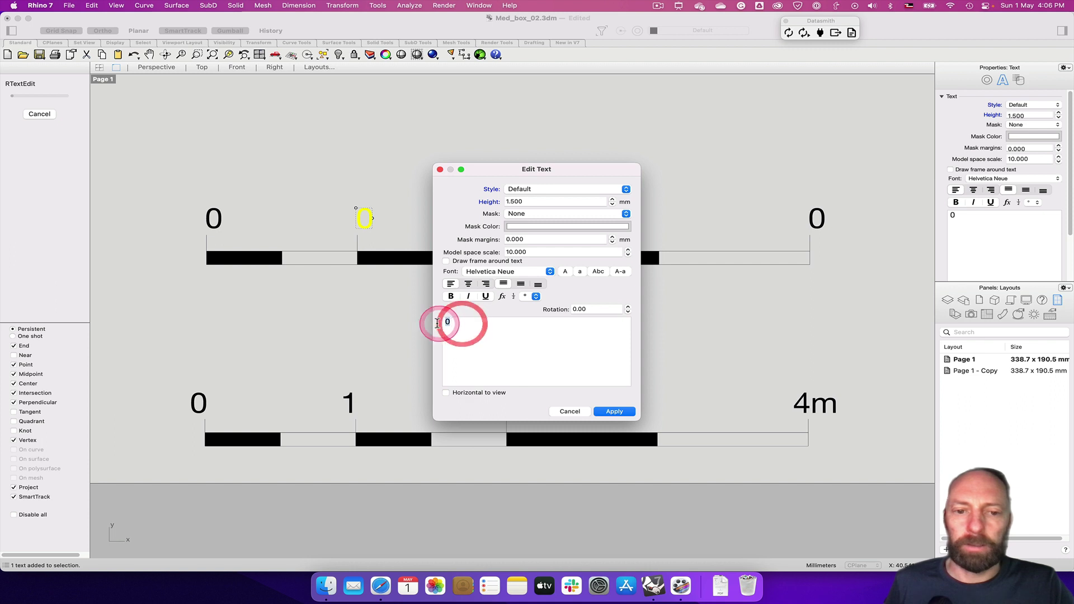
type("1")
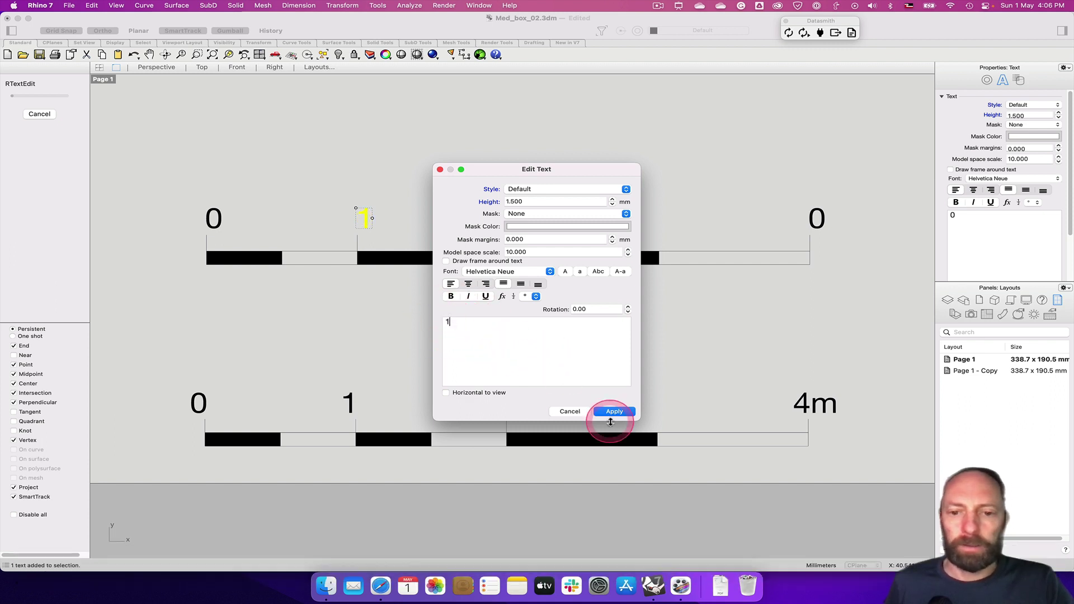
left_click(614, 411)
double_click(515, 218)
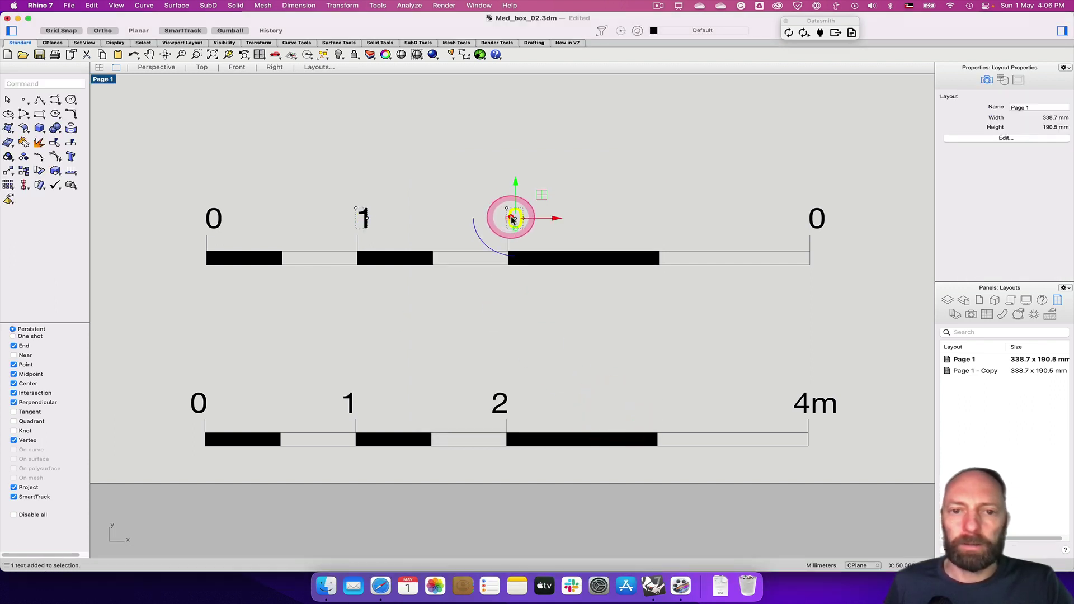
left_click_drag(488, 330, 463, 329)
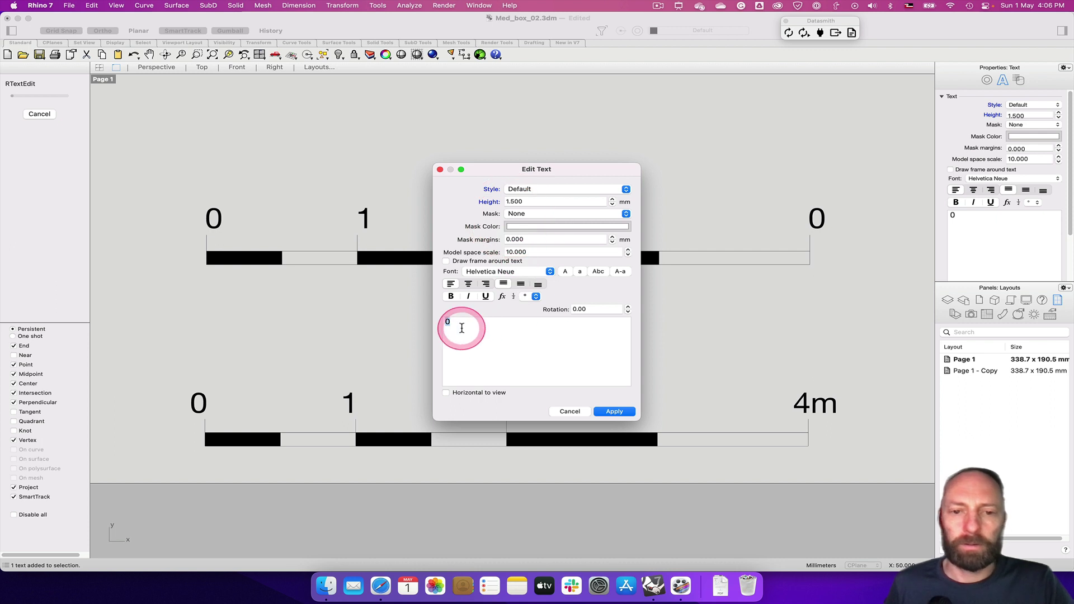
type("2")
left_click(614, 411)
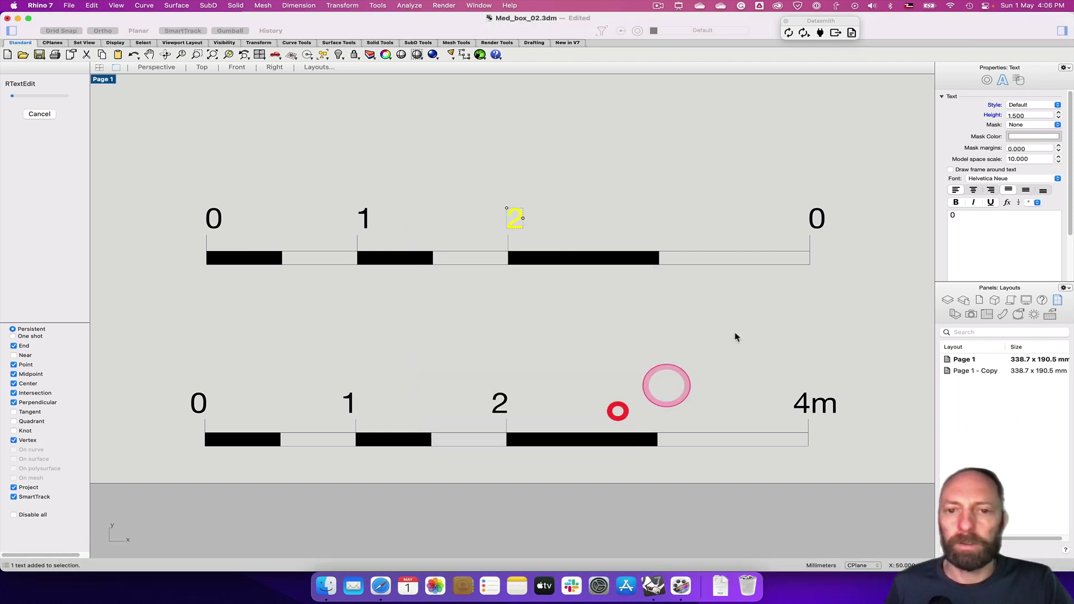
Change the right-end label to read 4m and clear the selection
double_click(807, 217)
double_click(460, 325)
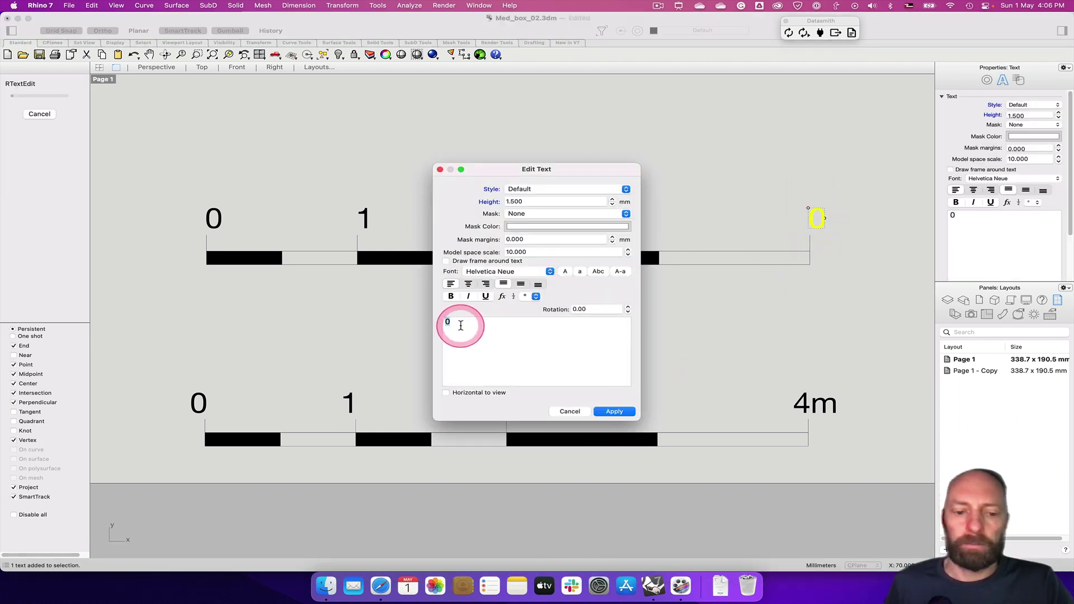
type("4m")
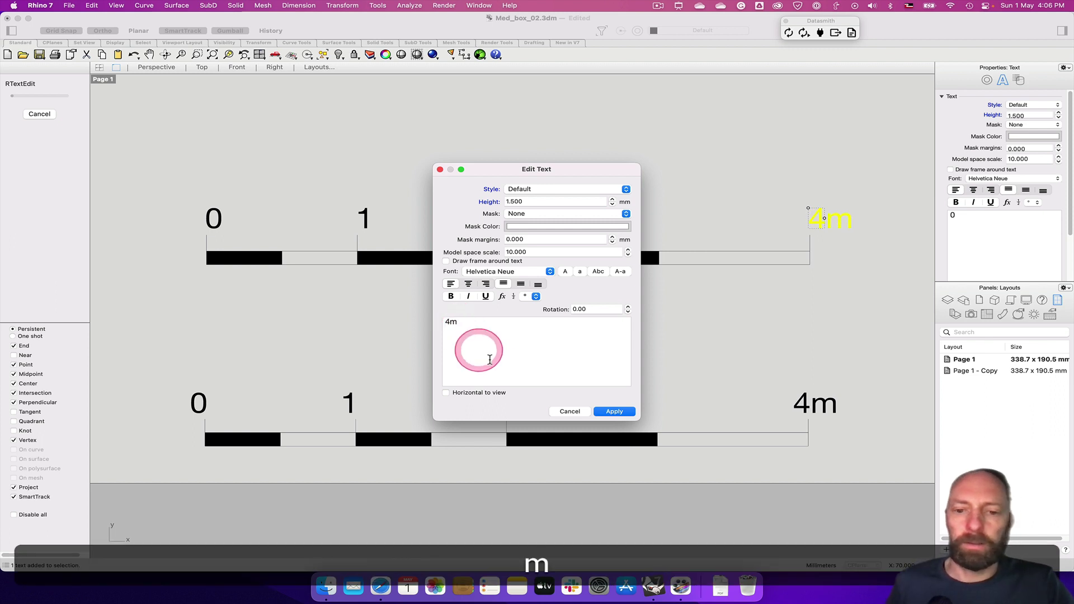
left_click(615, 411)
left_click(583, 278)
left_click(484, 257)
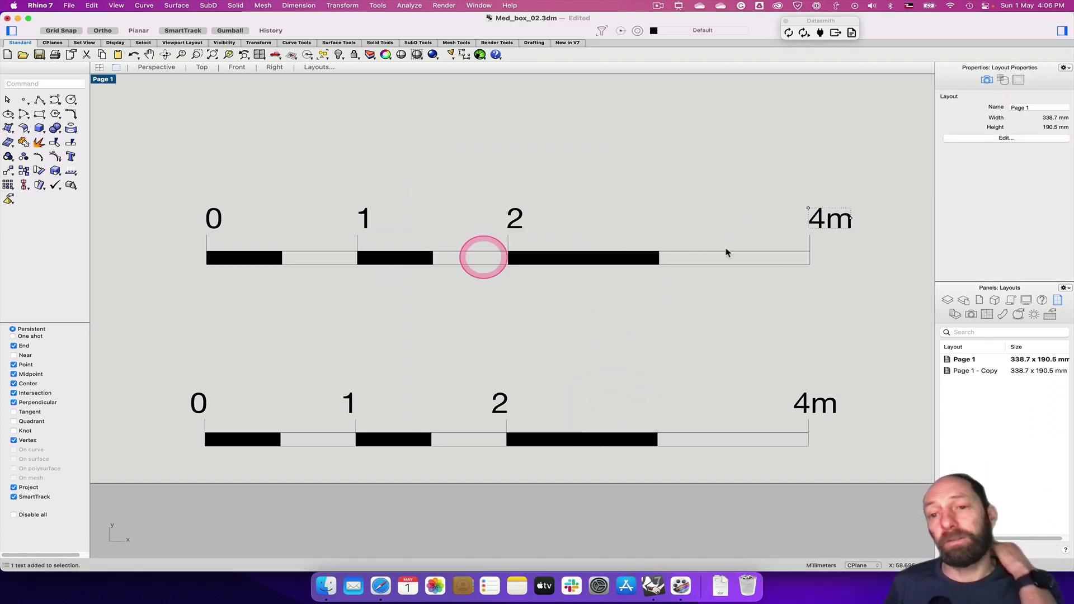
left_click(663, 243)
left_click(602, 244)
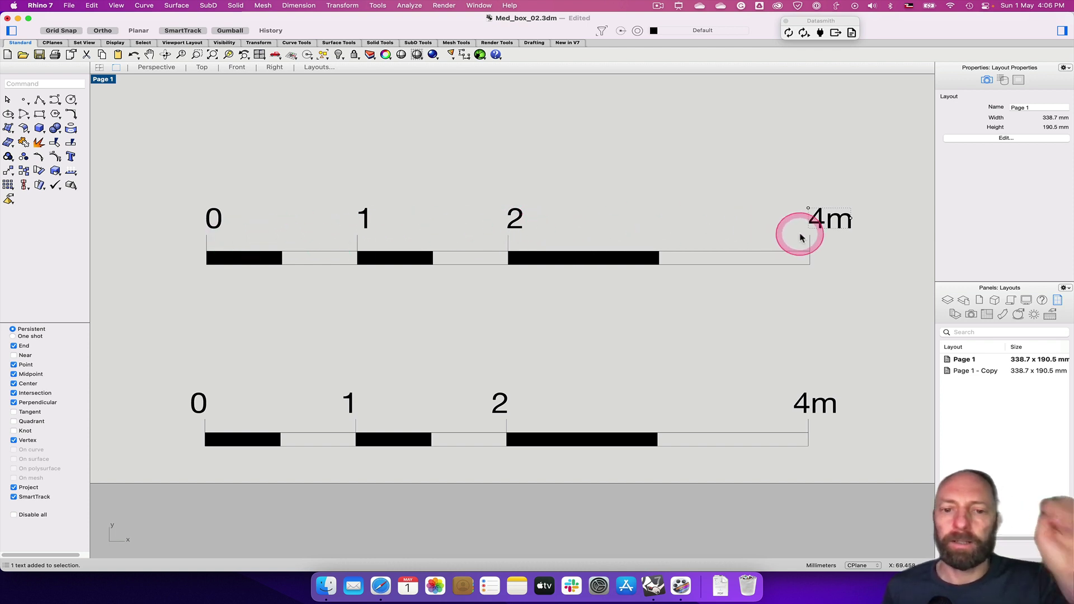
left_click(720, 317)
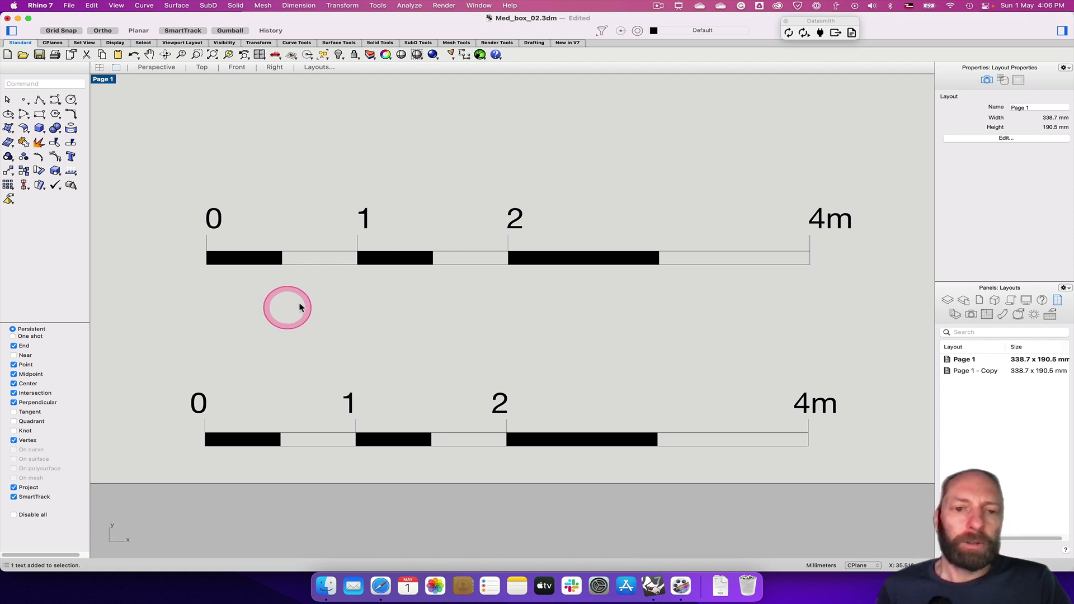
scroll(613, 347, "up", 2)
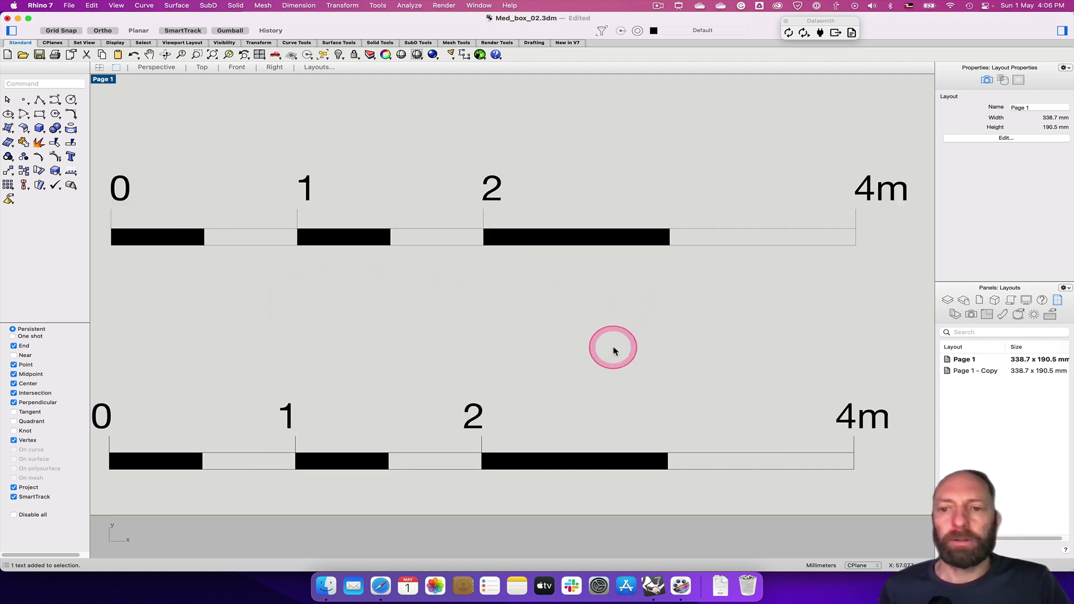
scroll(614, 350, "down", 5)
scroll(613, 349, "down", 6)
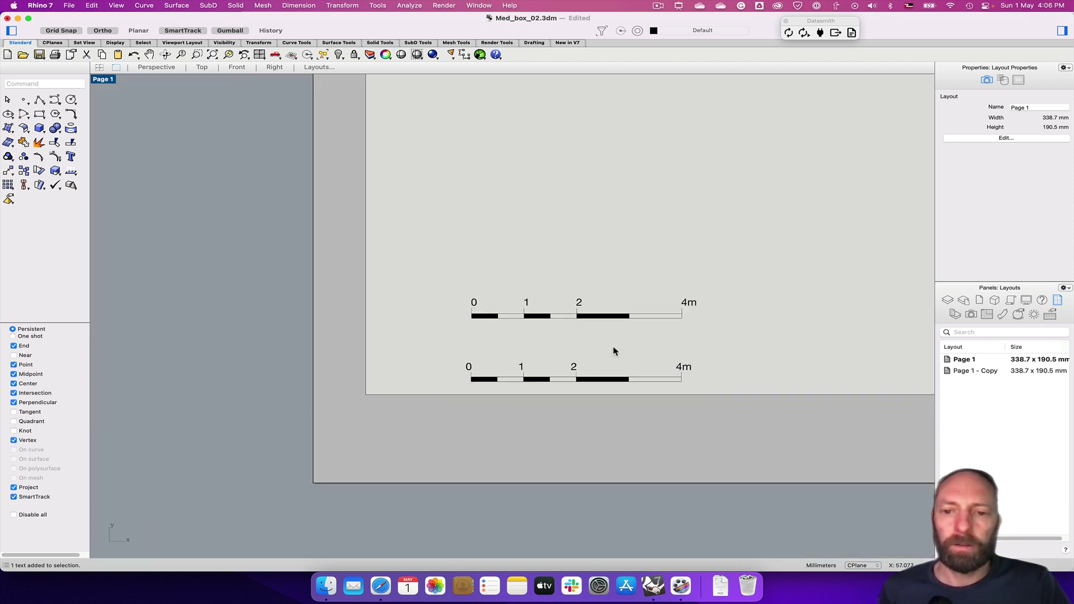
scroll(614, 350, "up", 6)
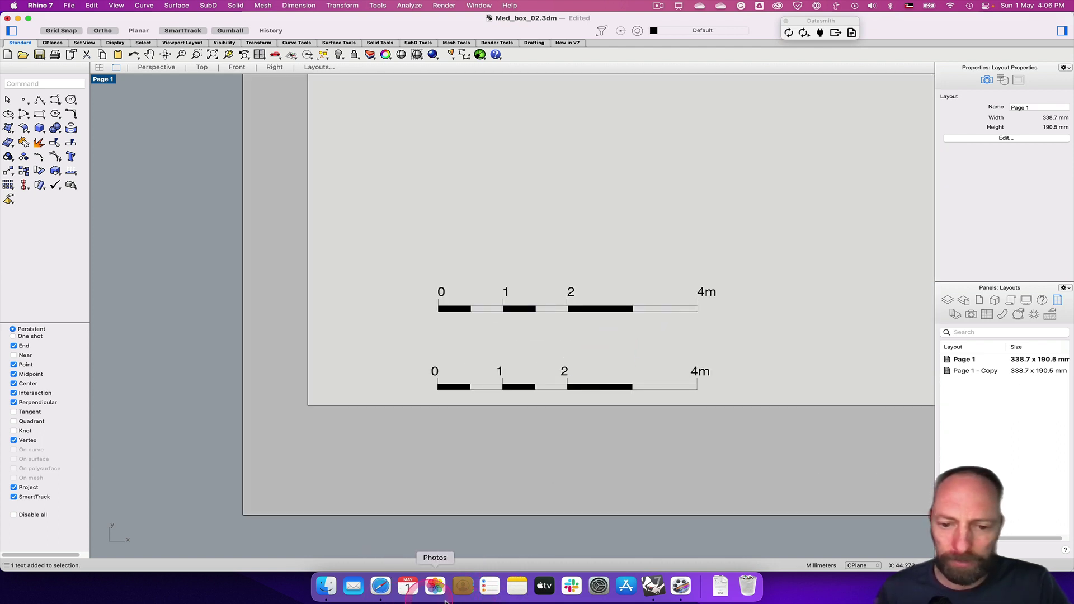
Bring Safari forward and scroll archisoup's Understanding Scale Bars article to its scale bar examples
left_click(381, 587)
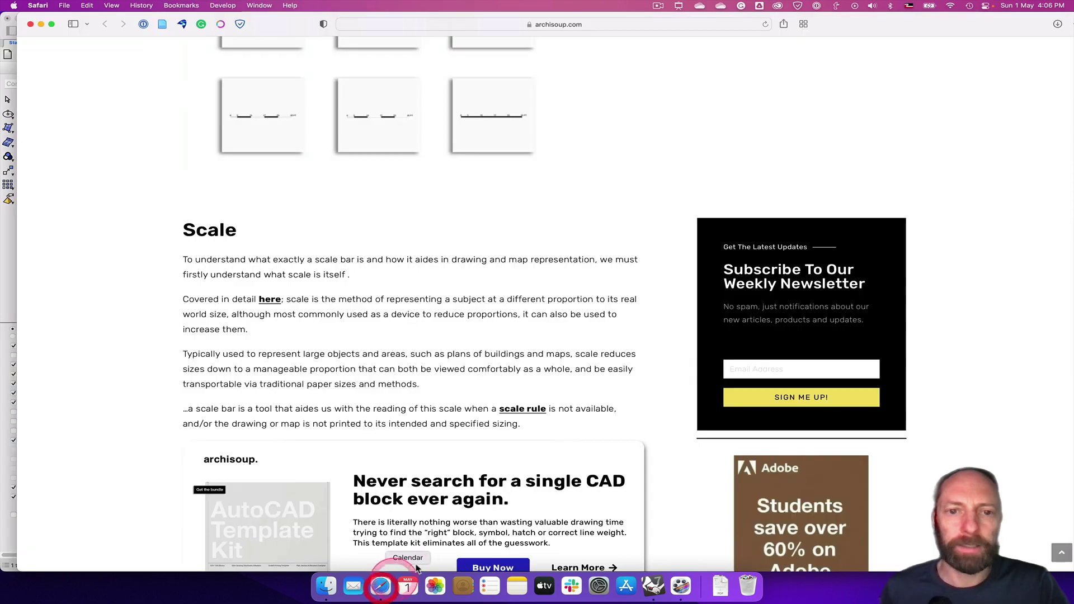
scroll(367, 358, "up", 4)
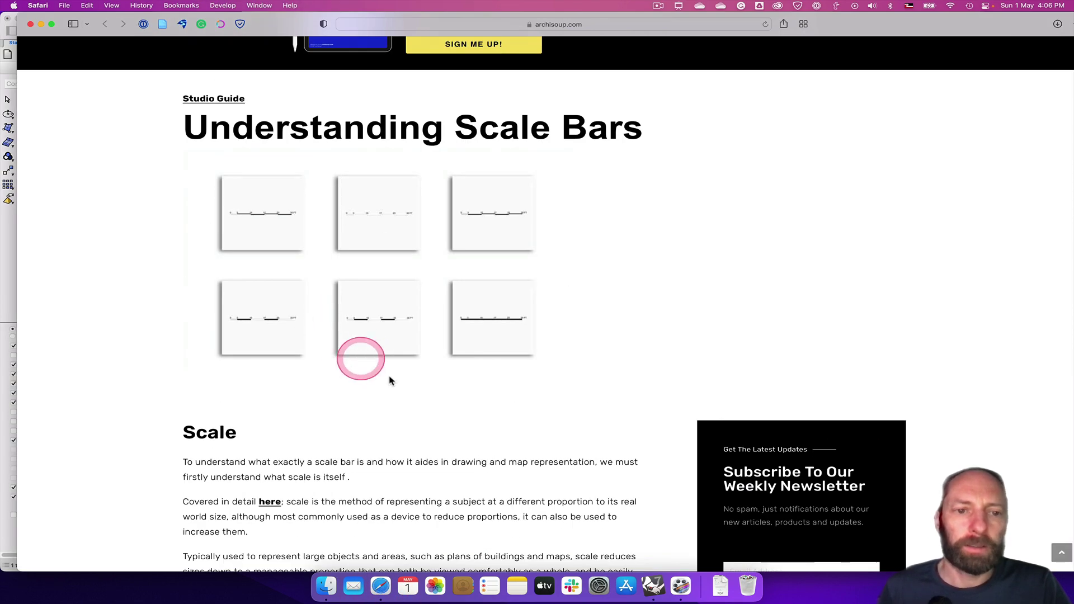
scroll(388, 379, "down", 12)
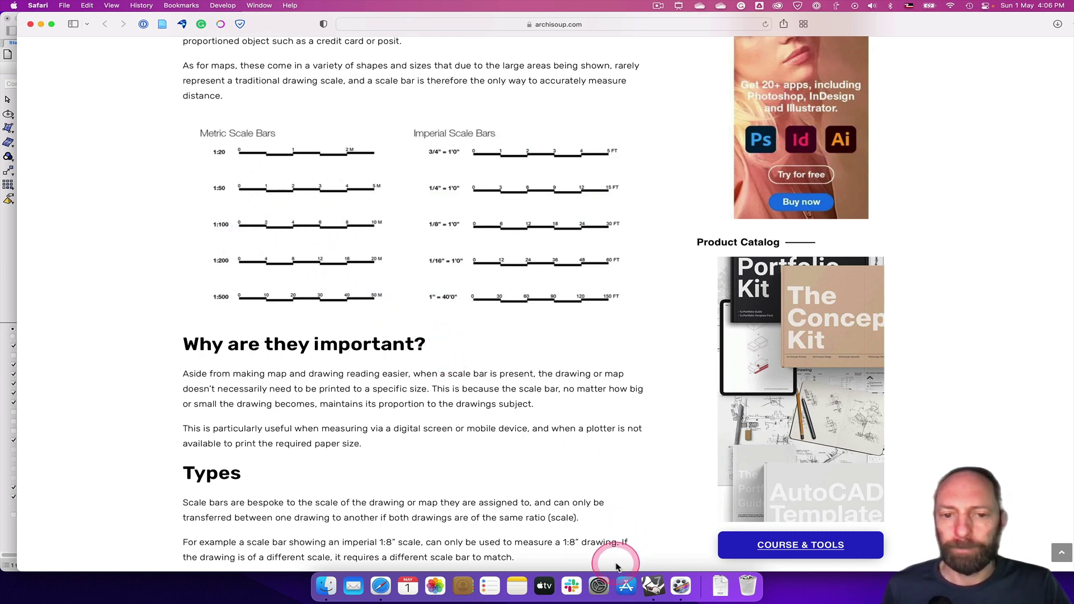
Back in Rhino, window-select the upper scale bar with its labels and group them
left_click(654, 586)
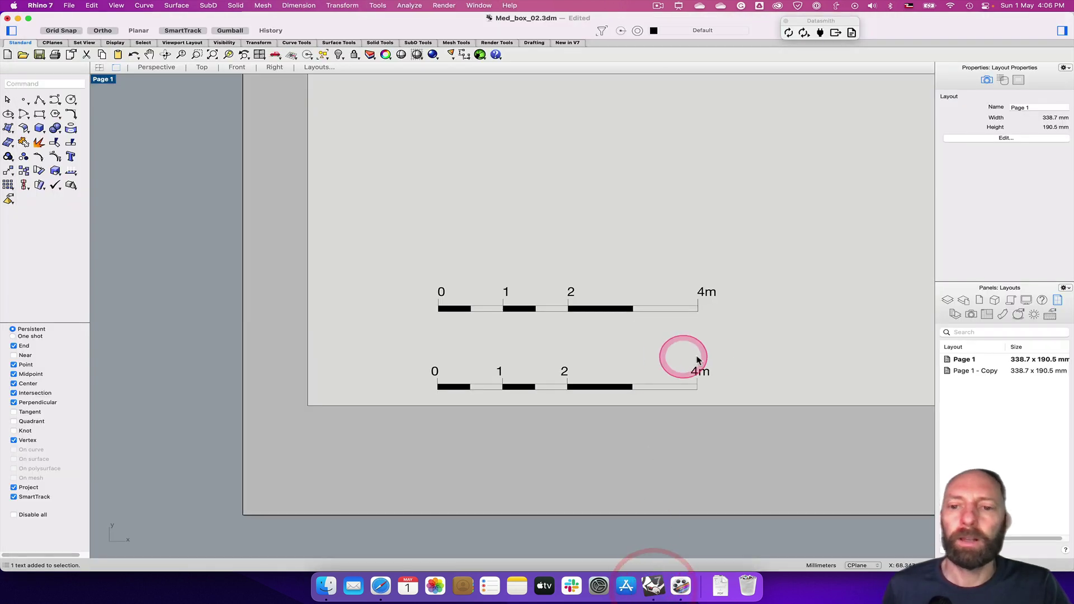
scroll(746, 360, "down", 6)
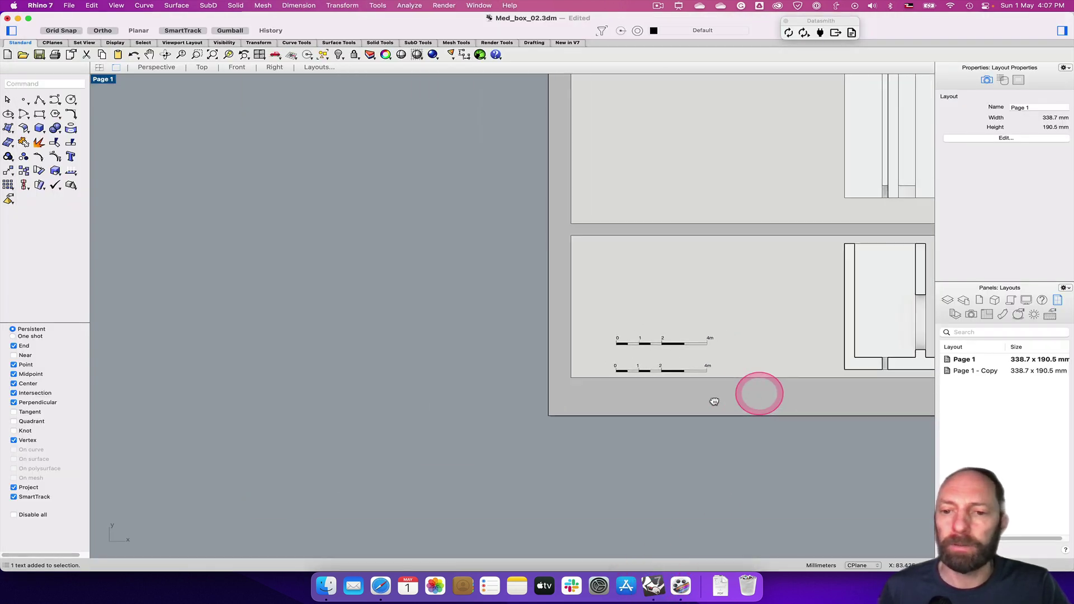
scroll(458, 352, "down", 2)
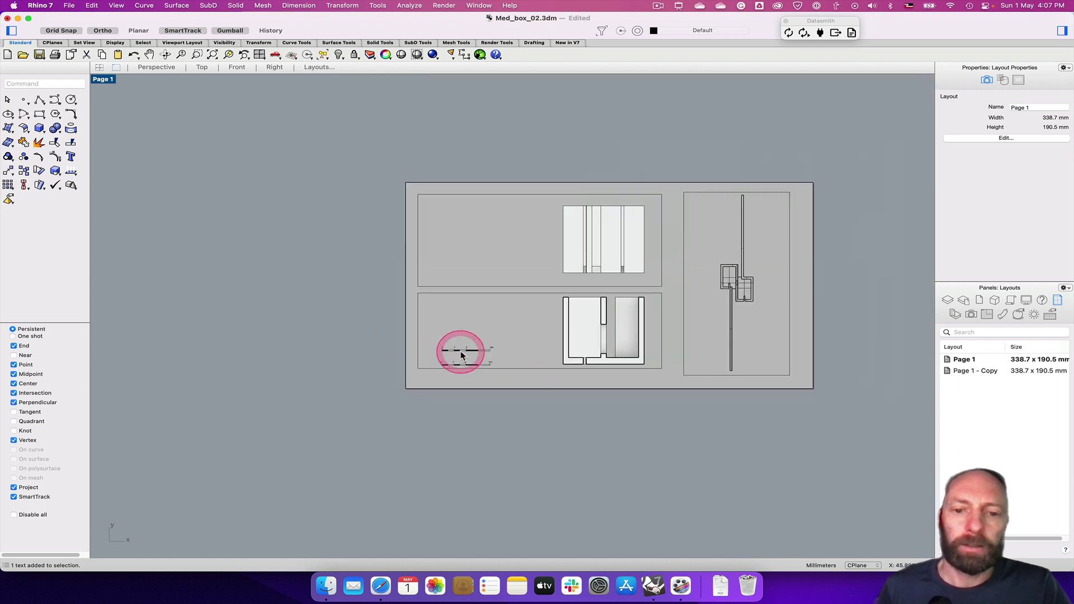
scroll(457, 353, "up", 6)
left_click_drag(361, 307, 613, 364)
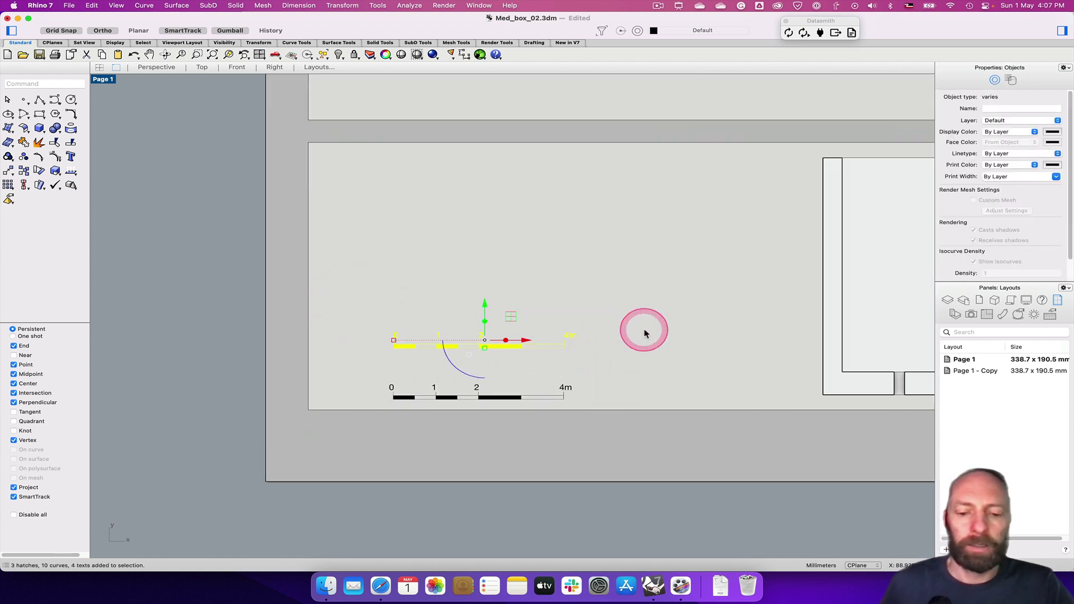
type("Group")
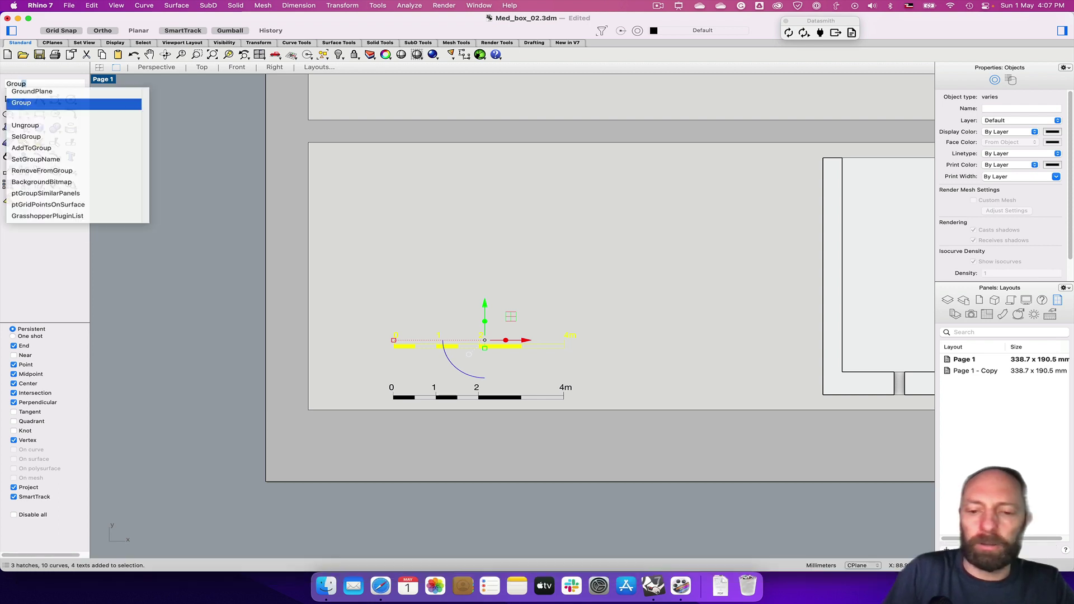
key("Return")
Move the 0–4m scale bar from the lower detail up into the upper-left detail
left_click(447, 257)
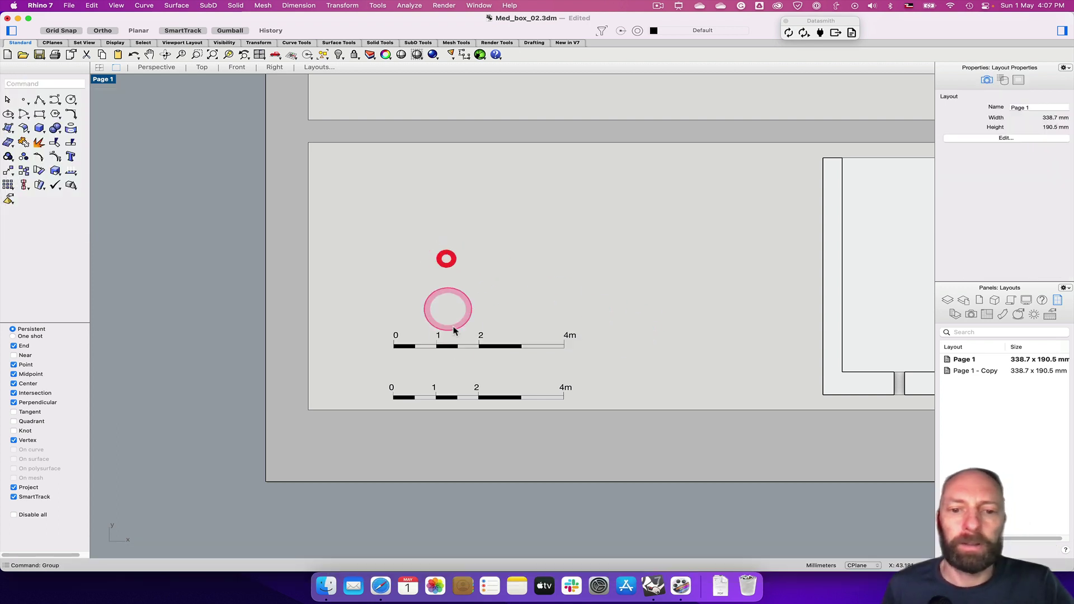
left_click(492, 341)
left_click(545, 307)
left_click(479, 348)
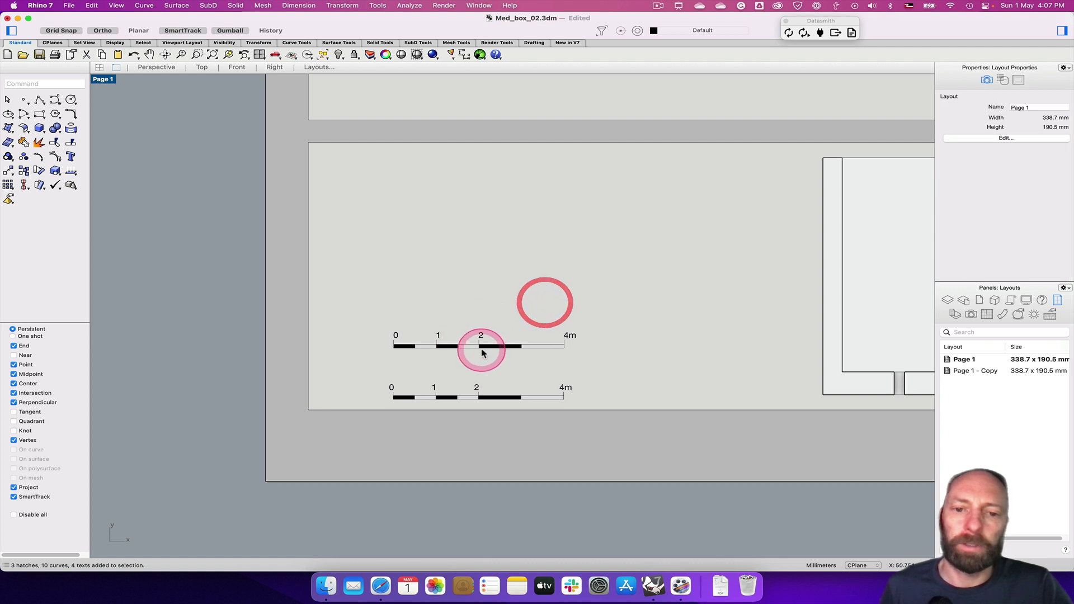
right_click_drag(653, 367, 656, 450)
left_click_drag(482, 410, 460, 147)
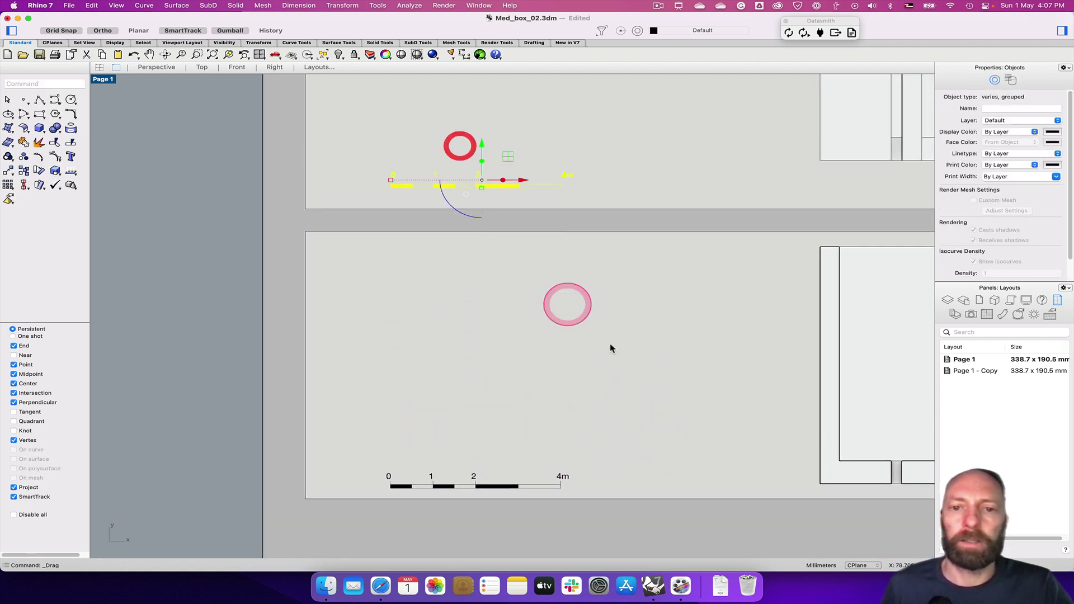
left_click(613, 347)
Zoom out to the whole page and select the right plan detail, scaled 1:250
right_click_drag(654, 400, 423, 426)
scroll(424, 426, "down", 5)
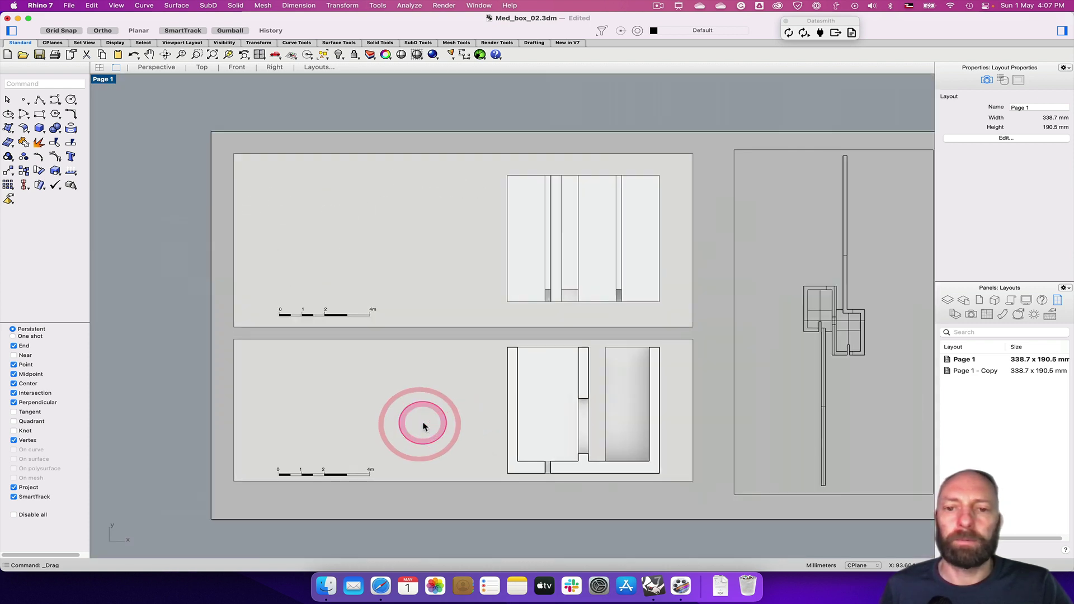
right_click_drag(642, 446, 599, 325)
left_click(643, 276)
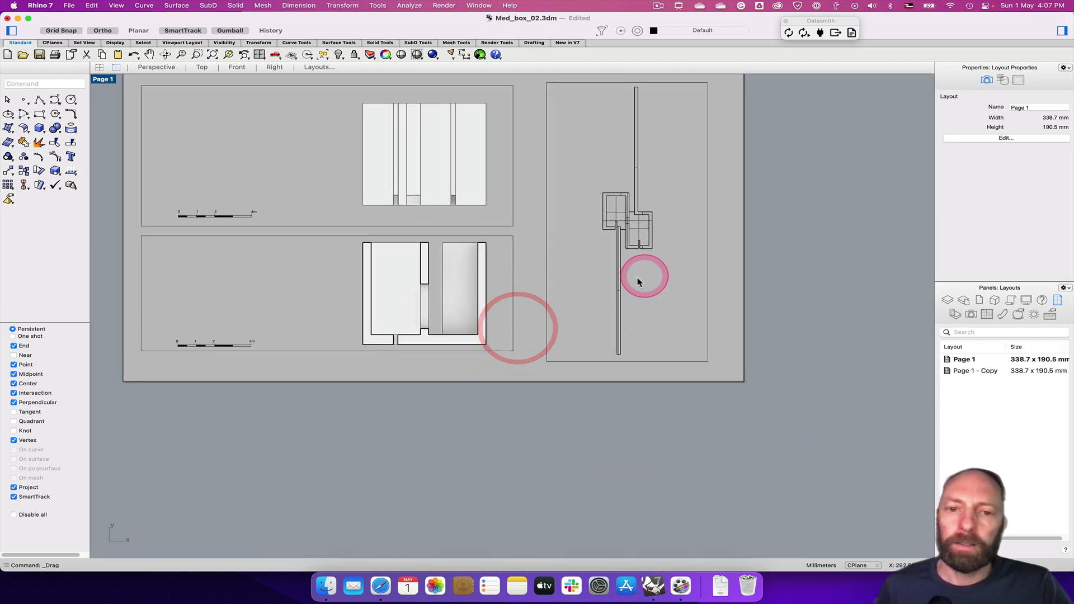
left_click(499, 285)
scroll(548, 313, "up", 5)
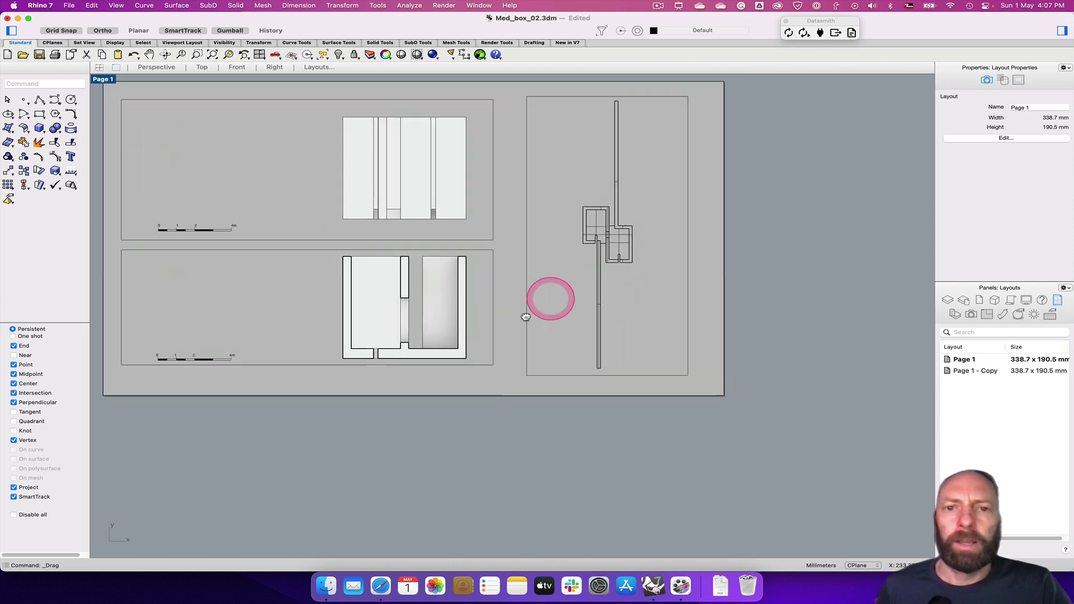
scroll(546, 384, "up", 5)
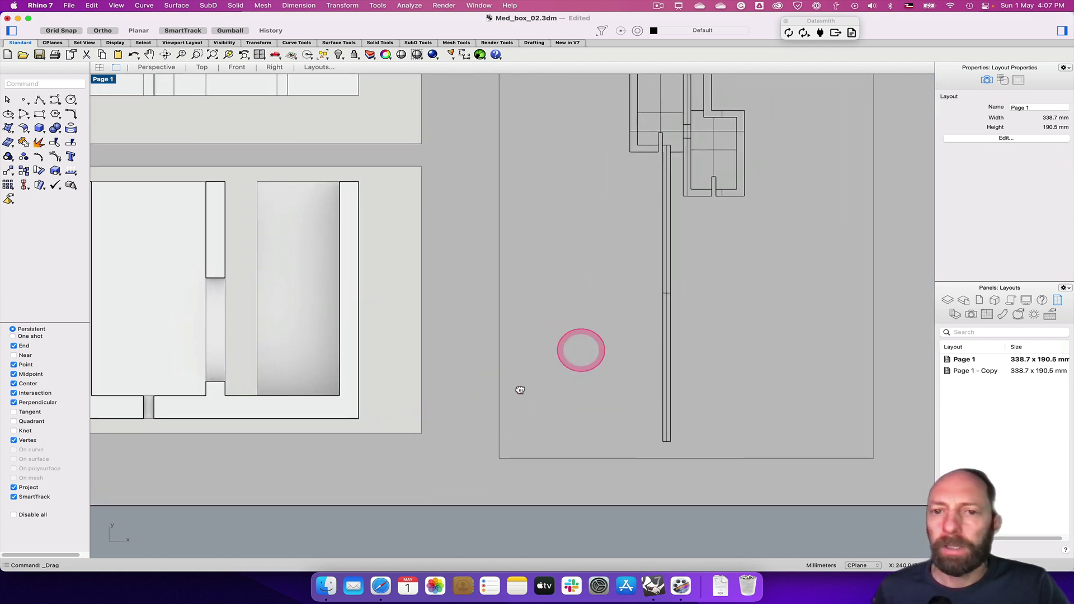
left_click(466, 363)
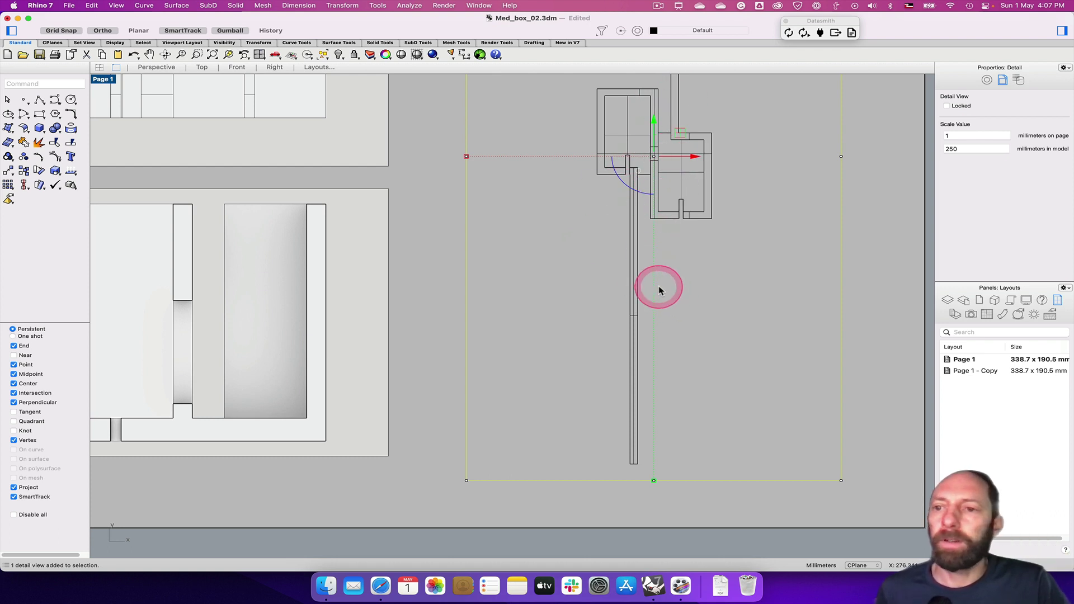
Inside the plan detail, keep Wireframe display and turn off Surface isocurves
double_click(631, 243)
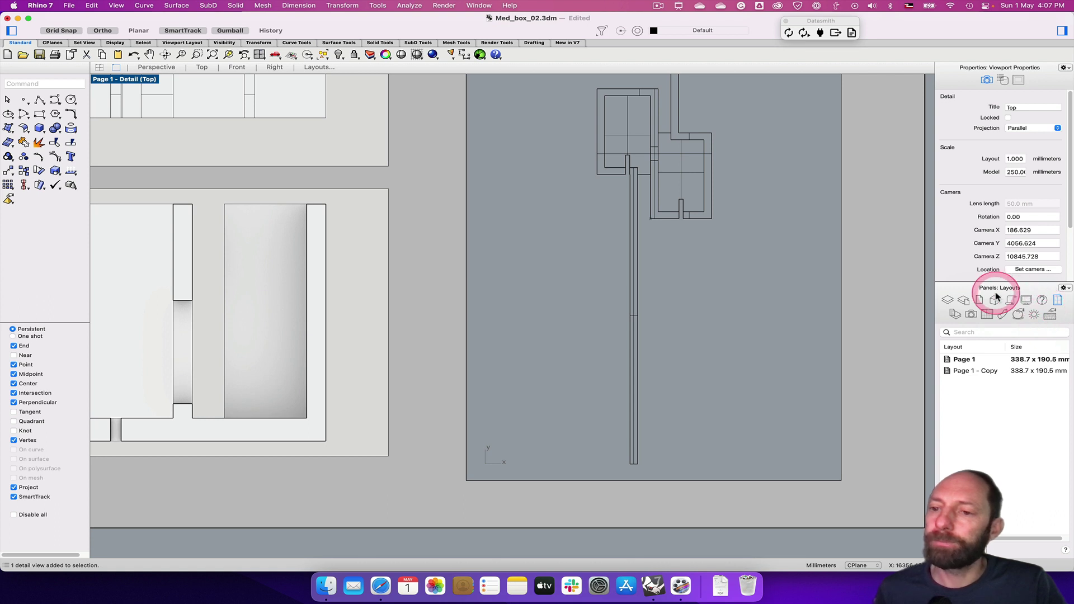
left_click(1027, 300)
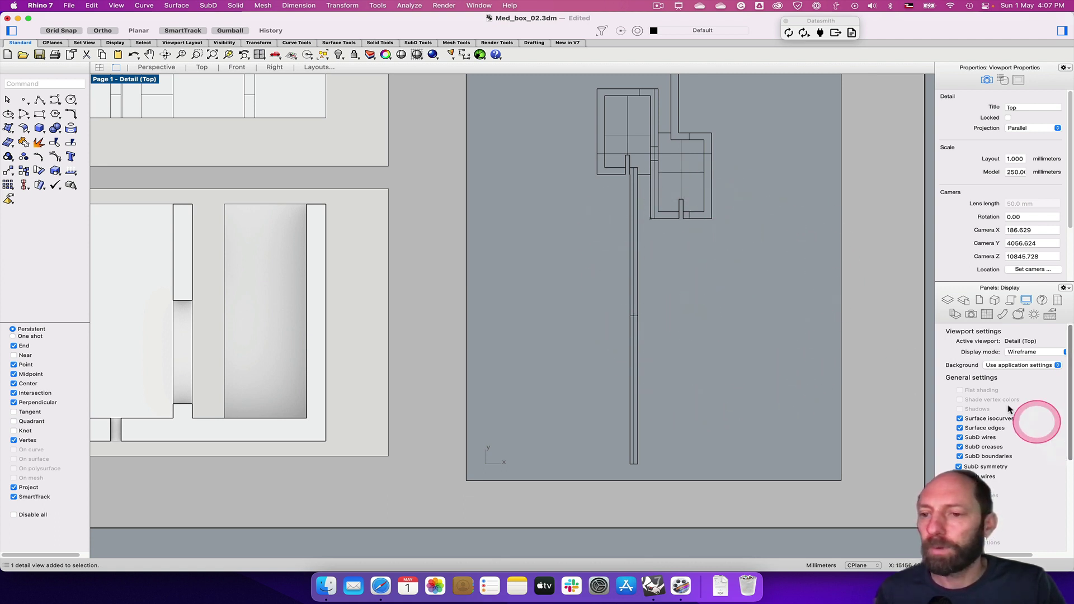
left_click(1049, 356)
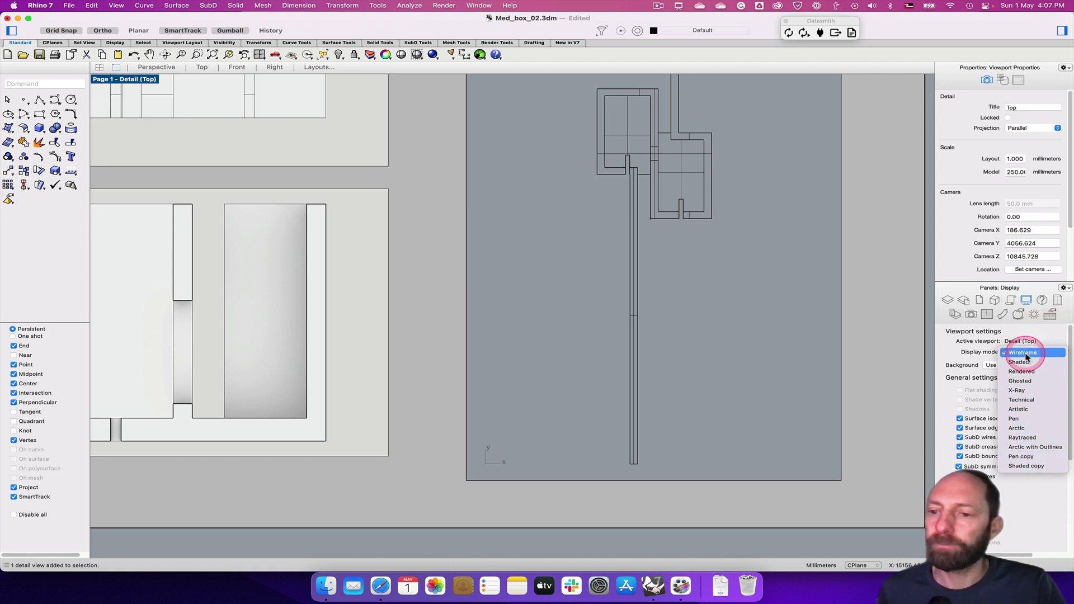
left_click(1028, 351)
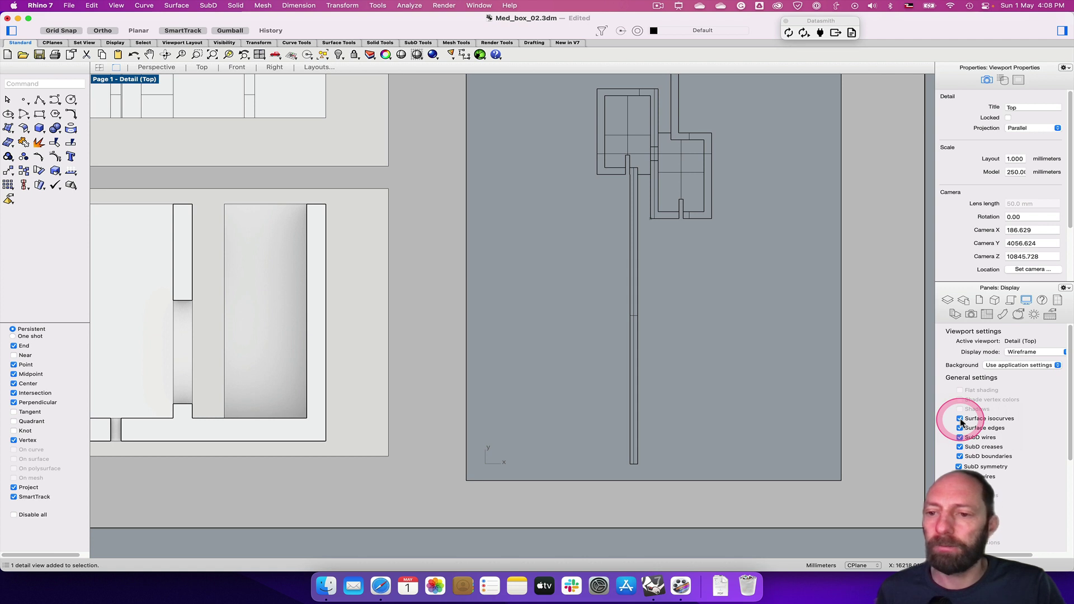
left_click(960, 420)
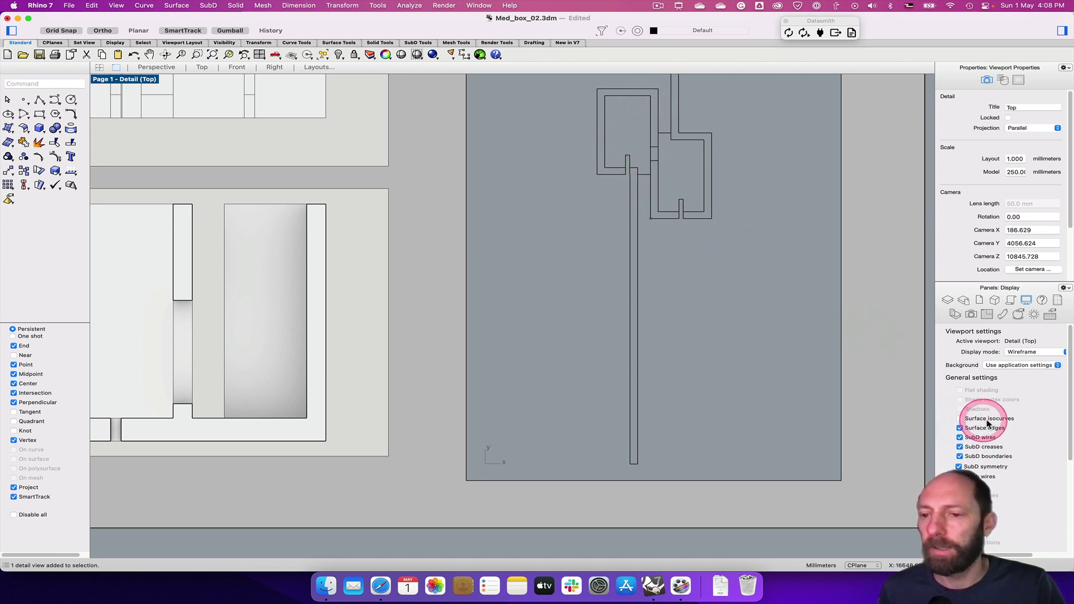
double_click(862, 238)
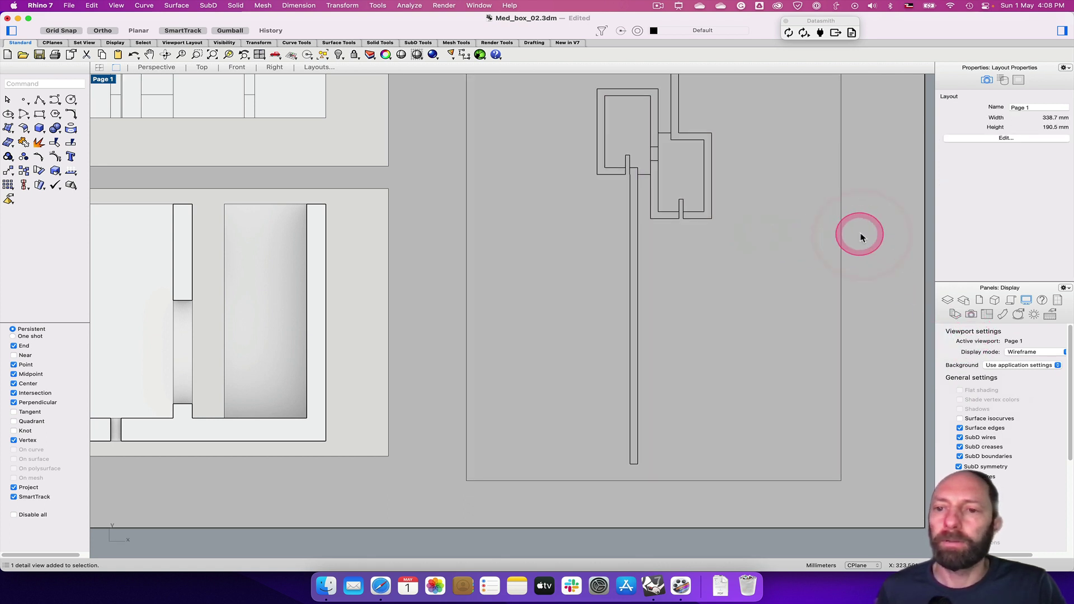
Check the plan detail's 1:250 scale and bring up Spotlight search
left_click(842, 234)
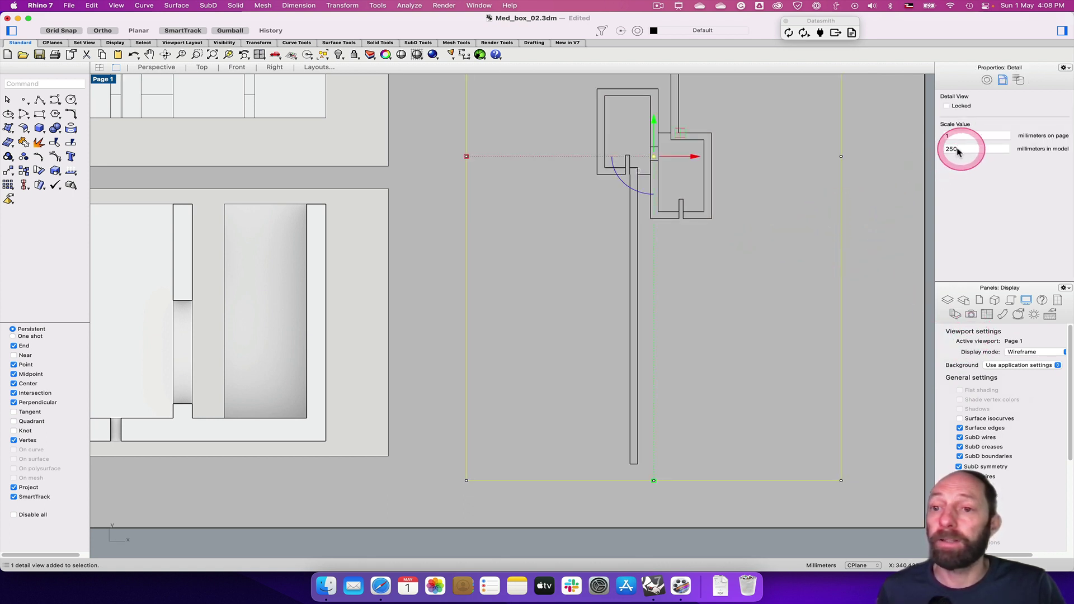
left_click(868, 286)
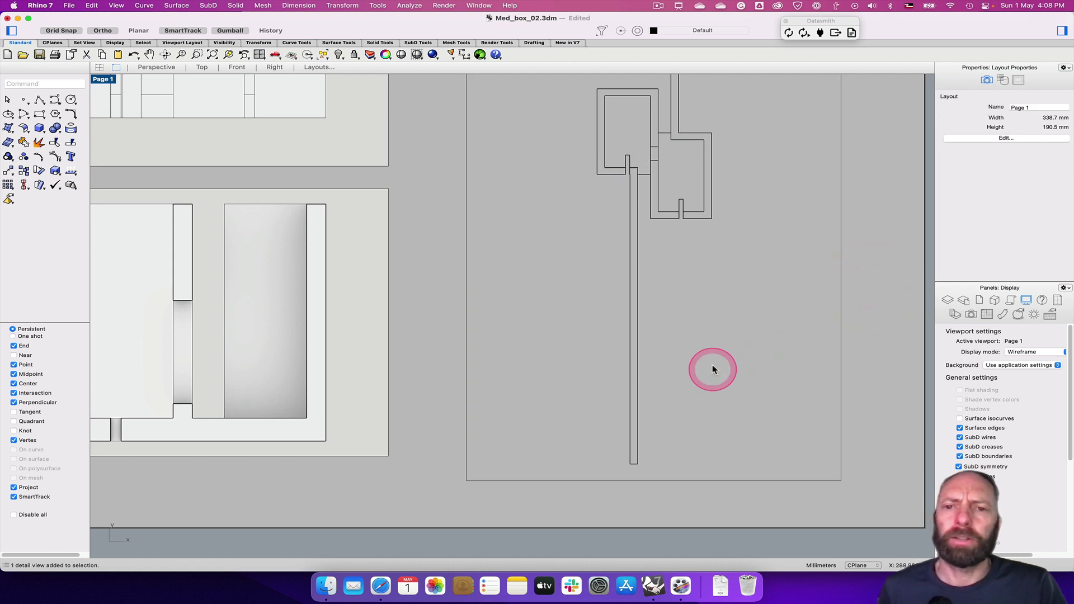
right_click_drag(520, 509, 536, 474)
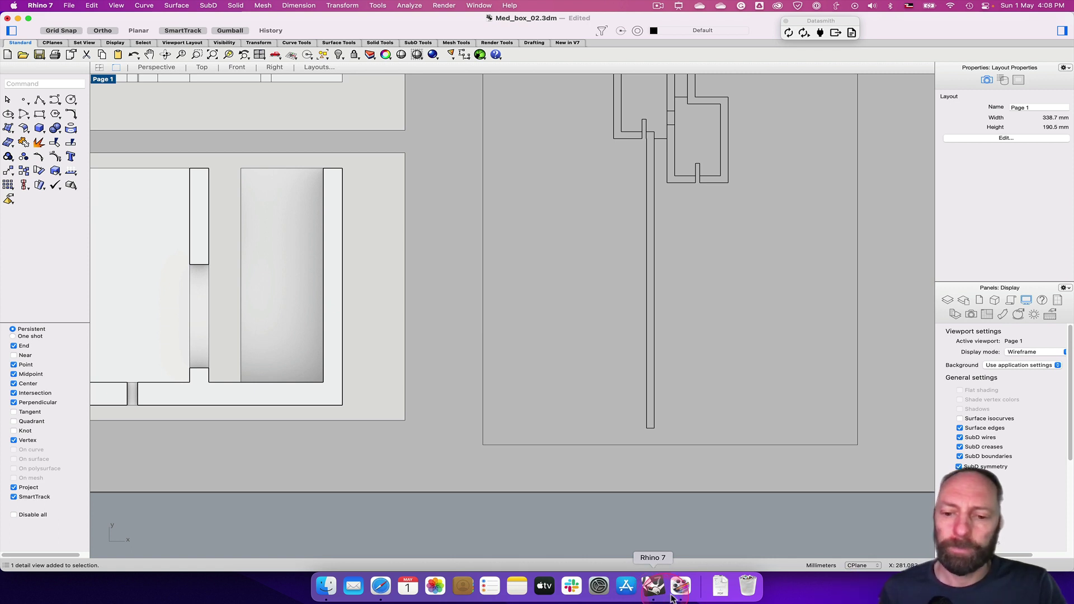
key("super+space")
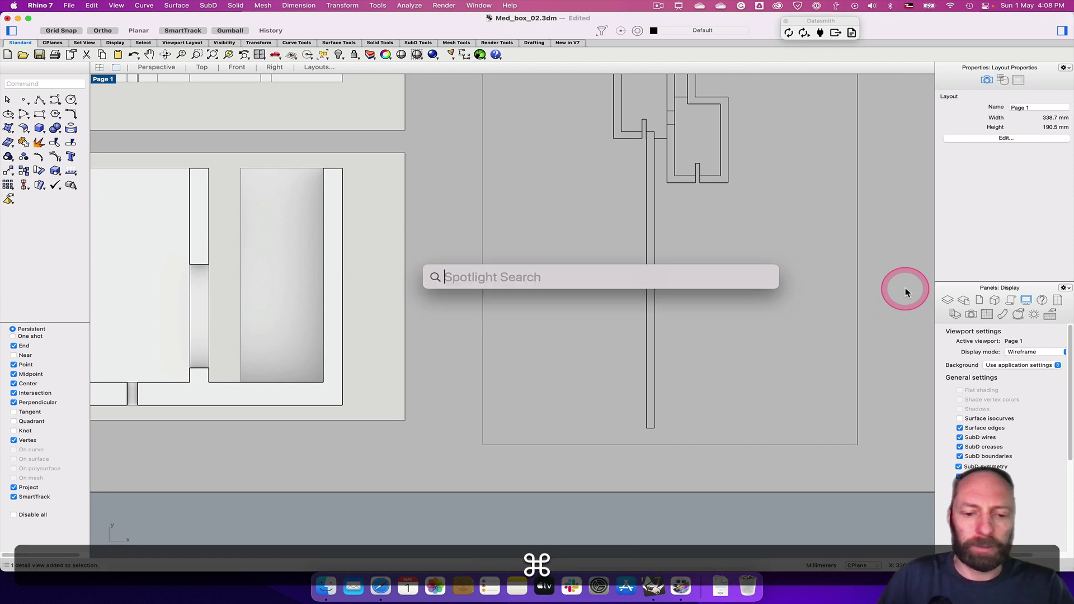
Launch Calculator, compute 1000 ÷ 250 = 4, and close it
type("ca")
key("Return")
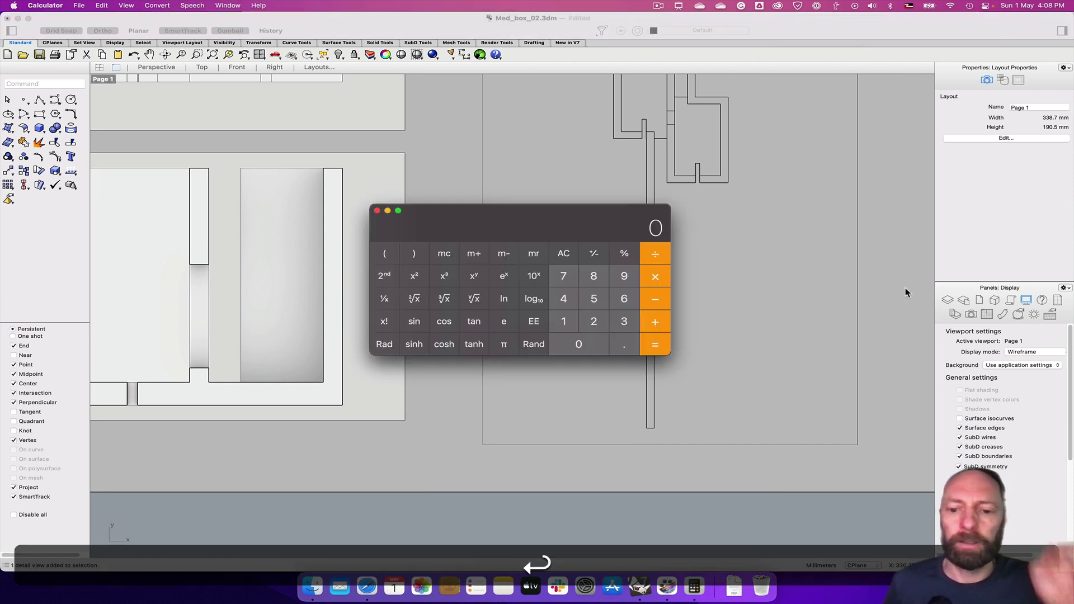
left_click(566, 322)
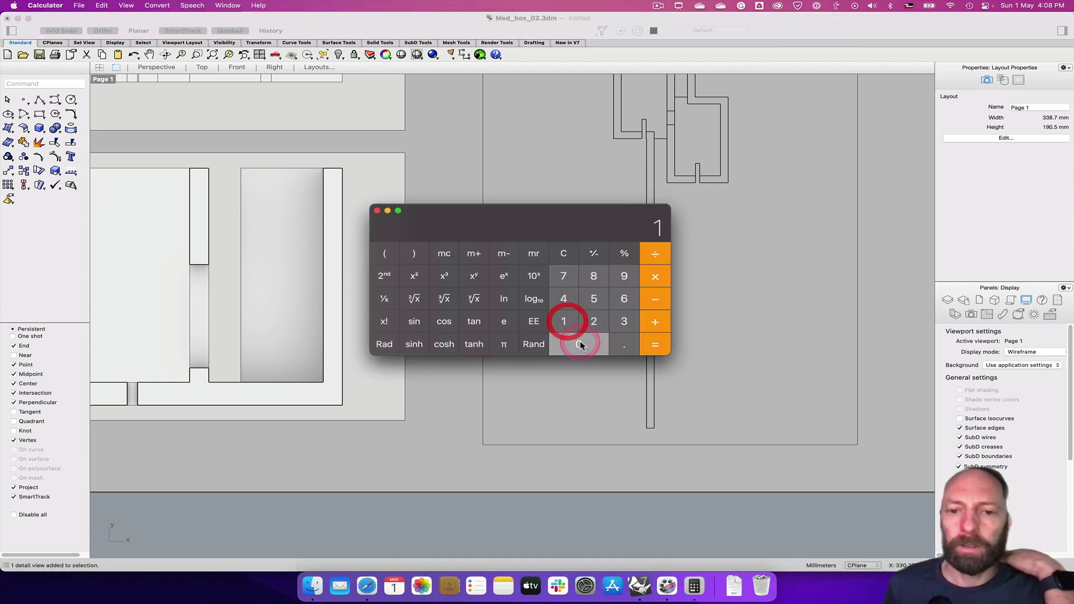
left_click(579, 343)
left_click(579, 343)
left_click(579, 343)
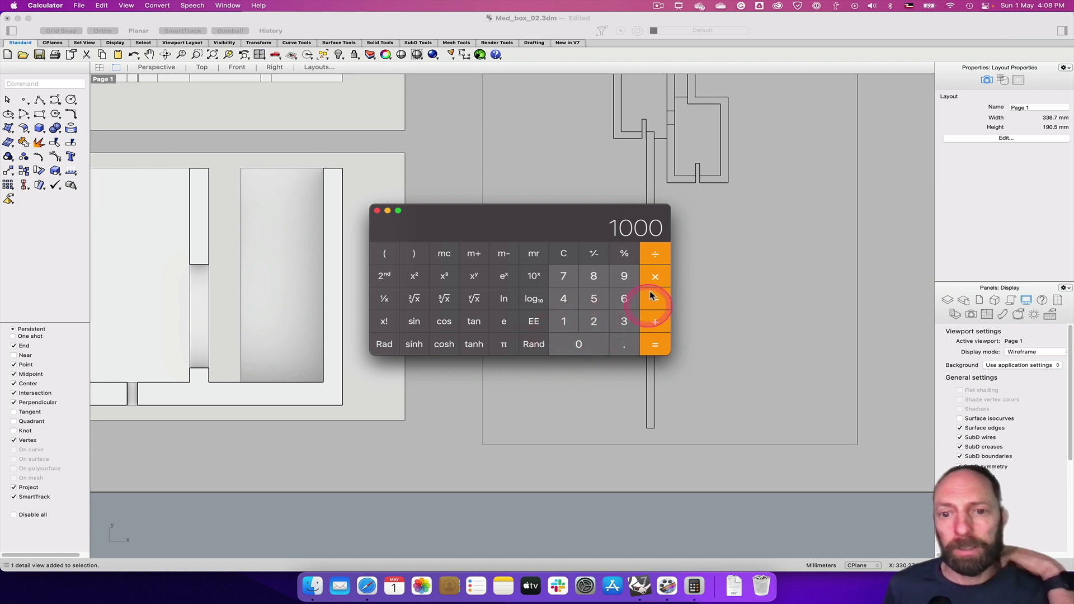
left_click(659, 258)
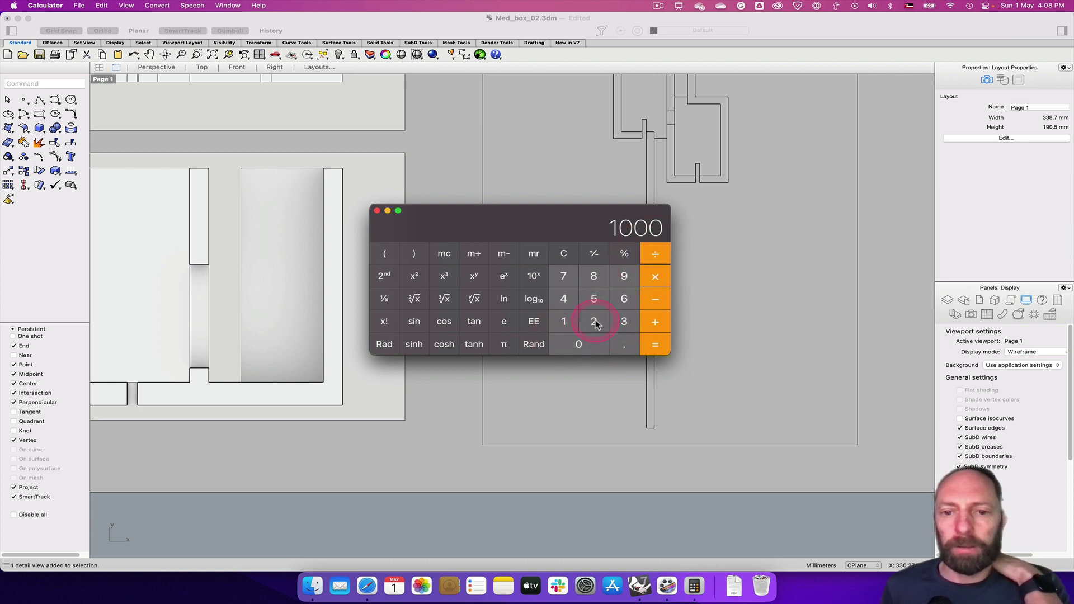
left_click(594, 298)
left_click(579, 344)
left_click(654, 343)
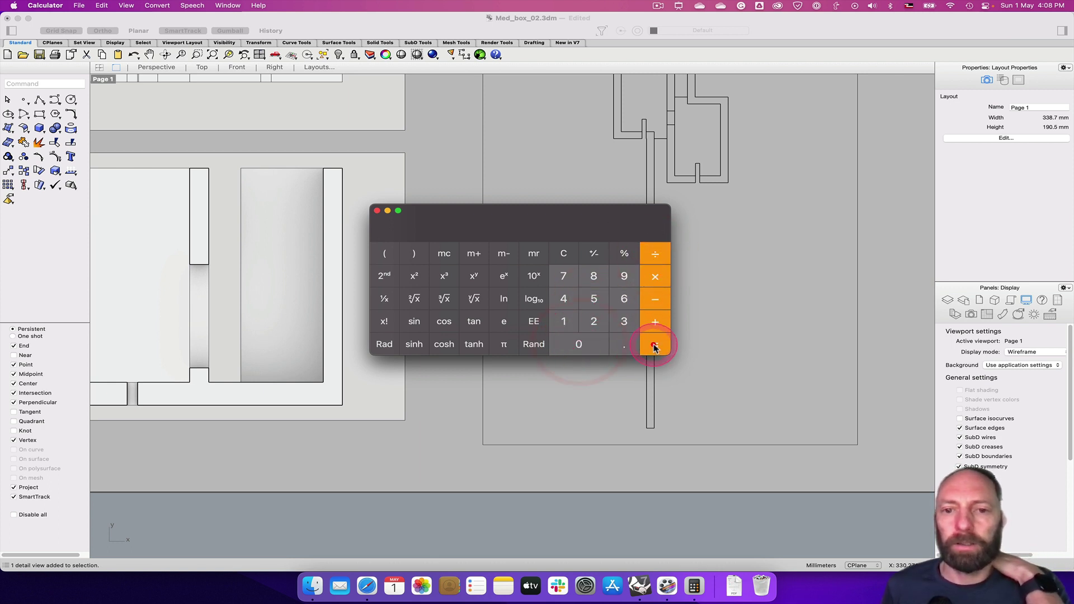
left_click(659, 233)
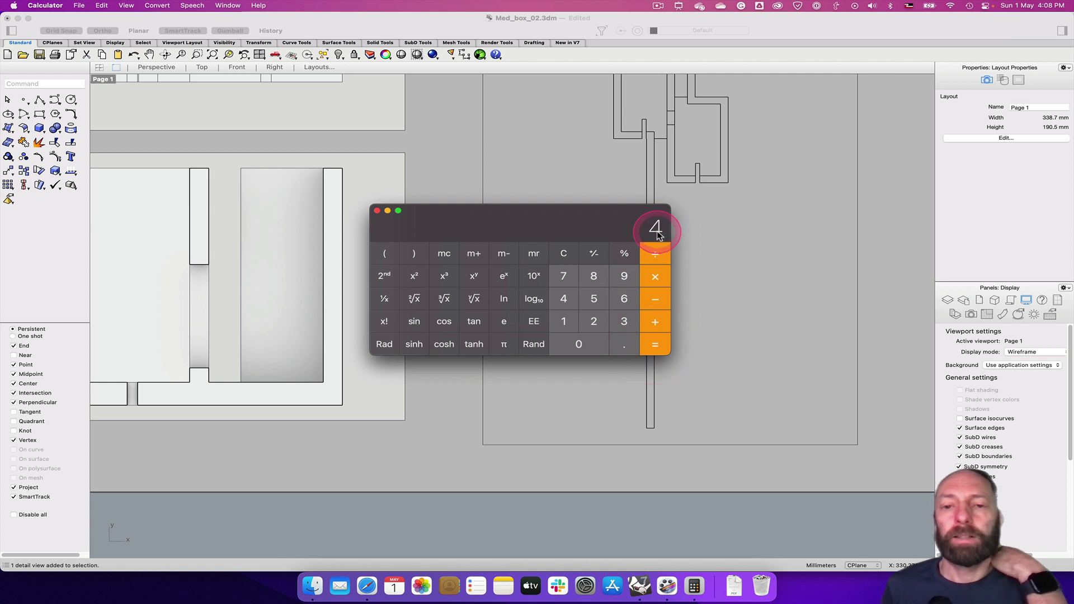
left_click(377, 211)
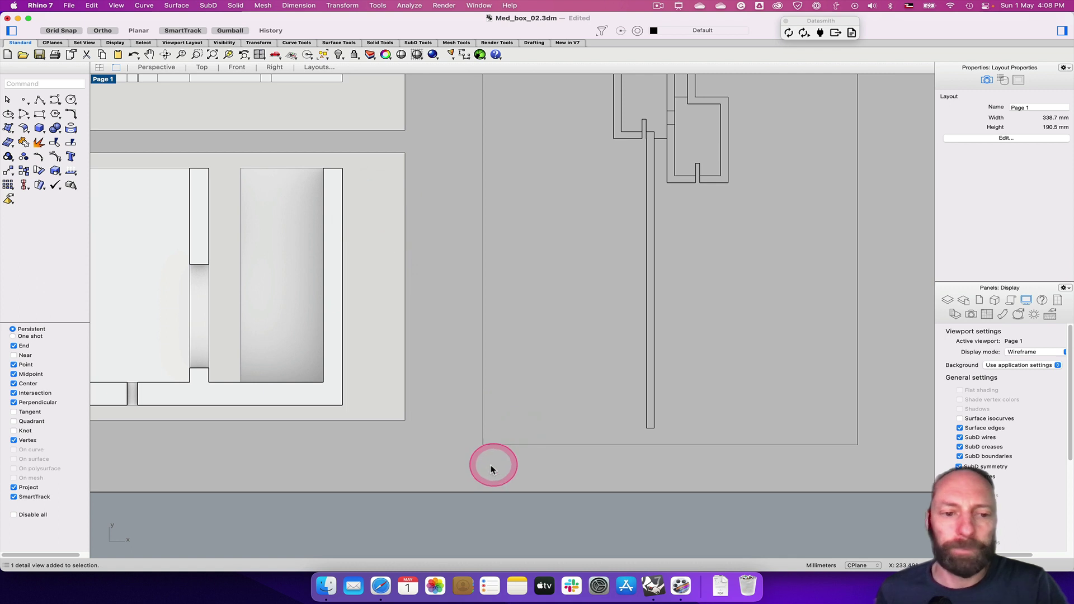
Draw a 4 by 1 rectangle below the plan
scroll(488, 452, "down", 2)
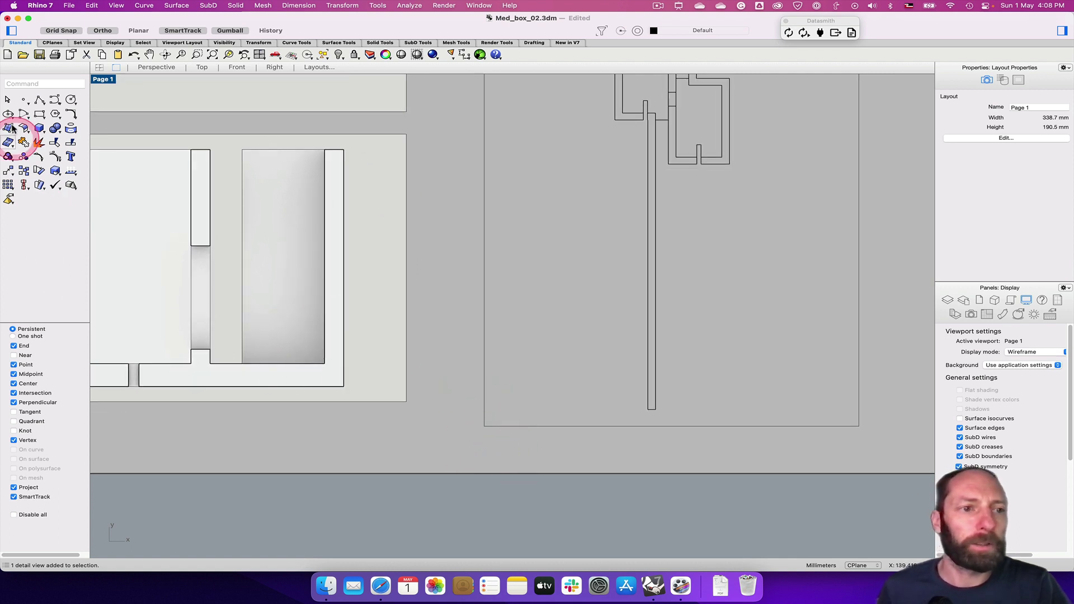
left_click(38, 115)
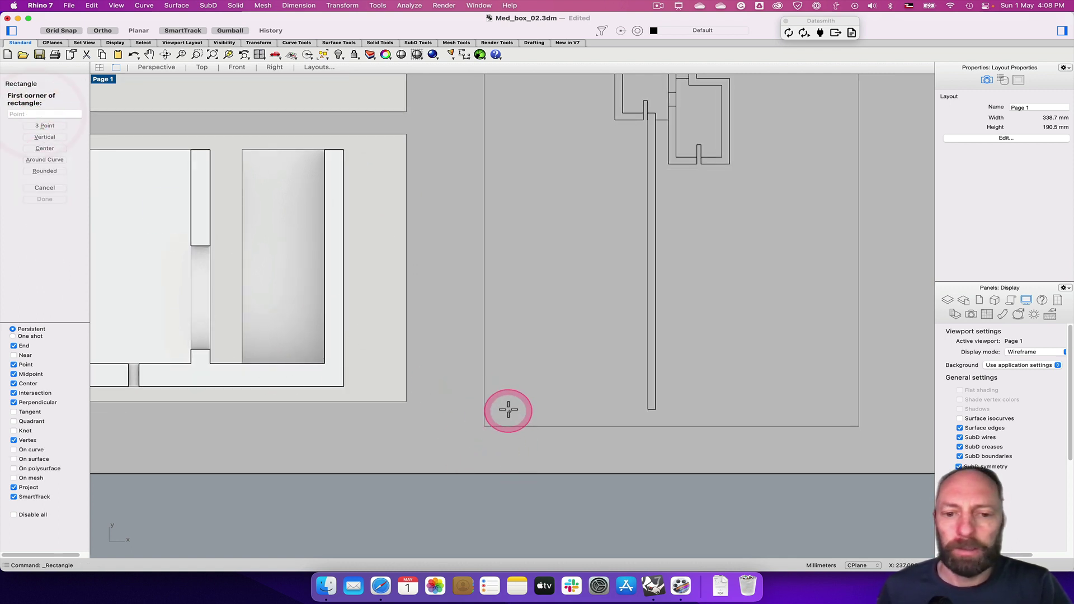
left_click(505, 404)
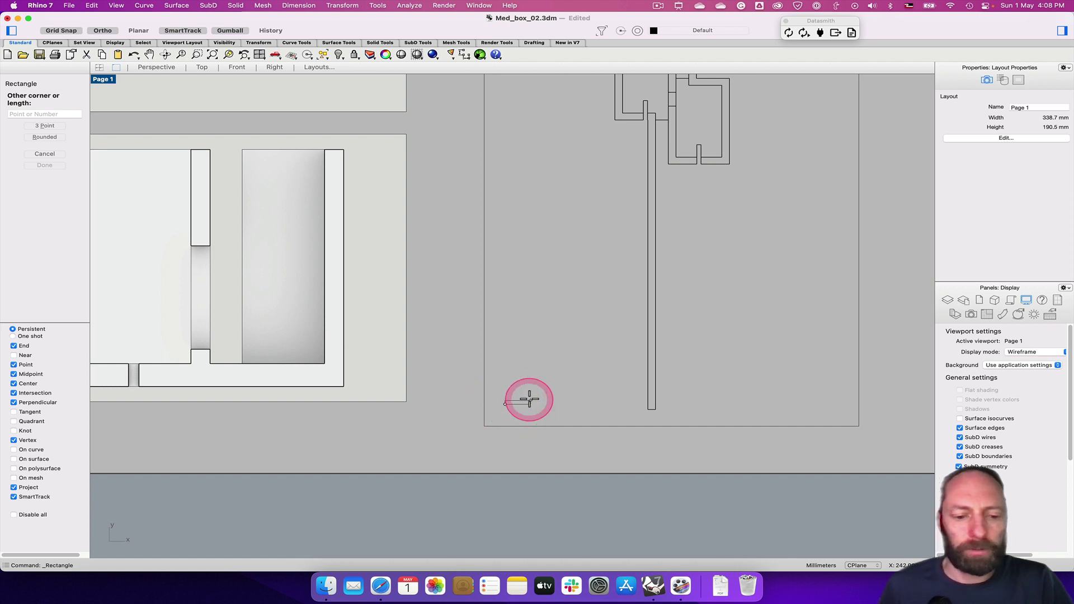
type("@4,1")
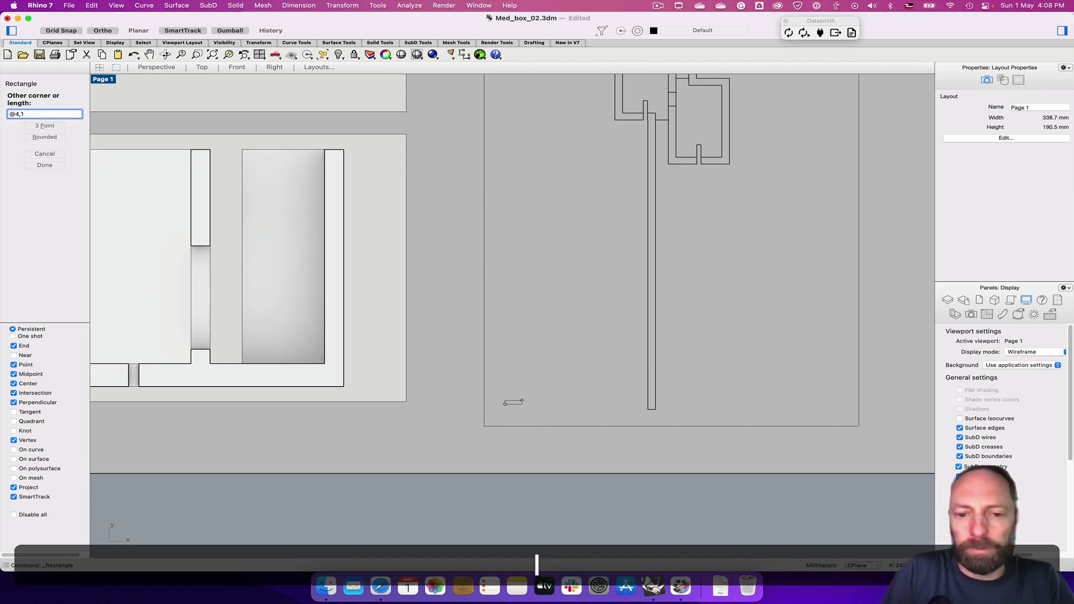
key("Return")
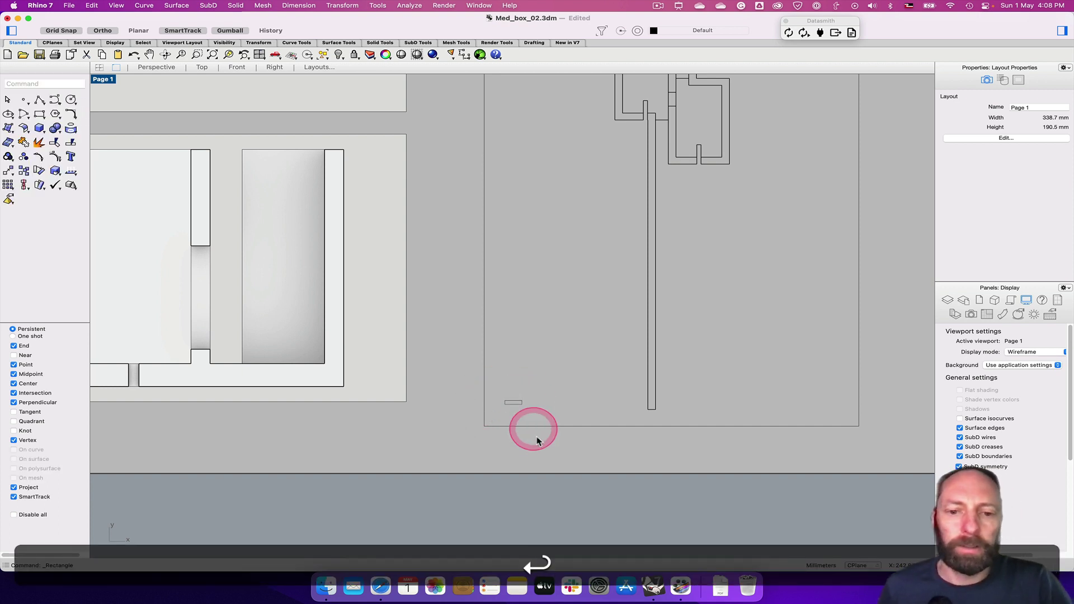
Copy the rectangle four times end to end, then select the second and fourth cells
scroll(534, 431, "up", 5)
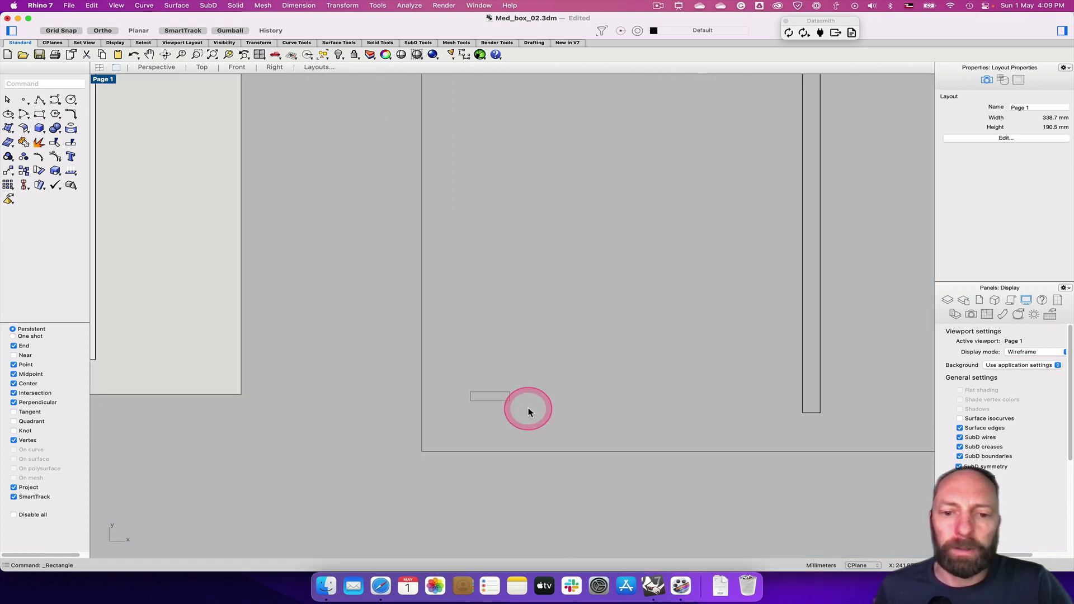
scroll(486, 410, "up", 3)
left_click(500, 402)
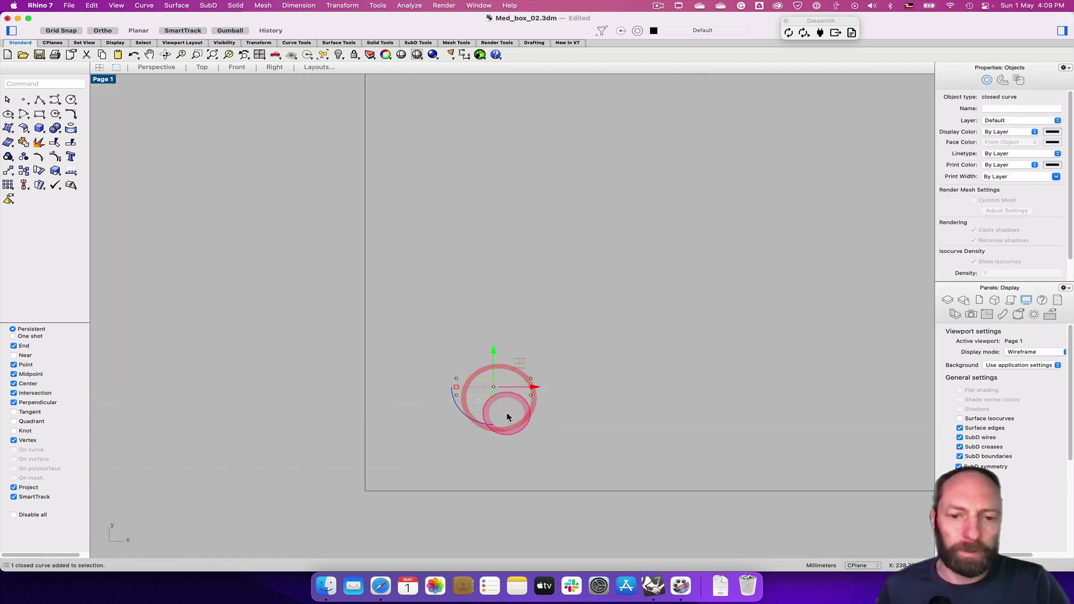
type("copy")
key("Return")
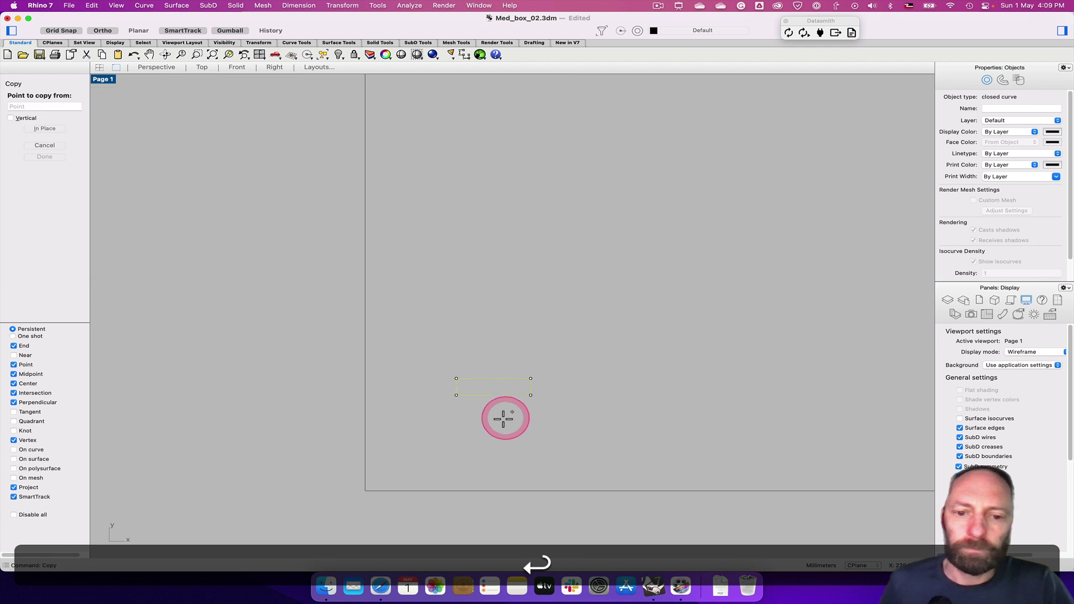
left_click(461, 400)
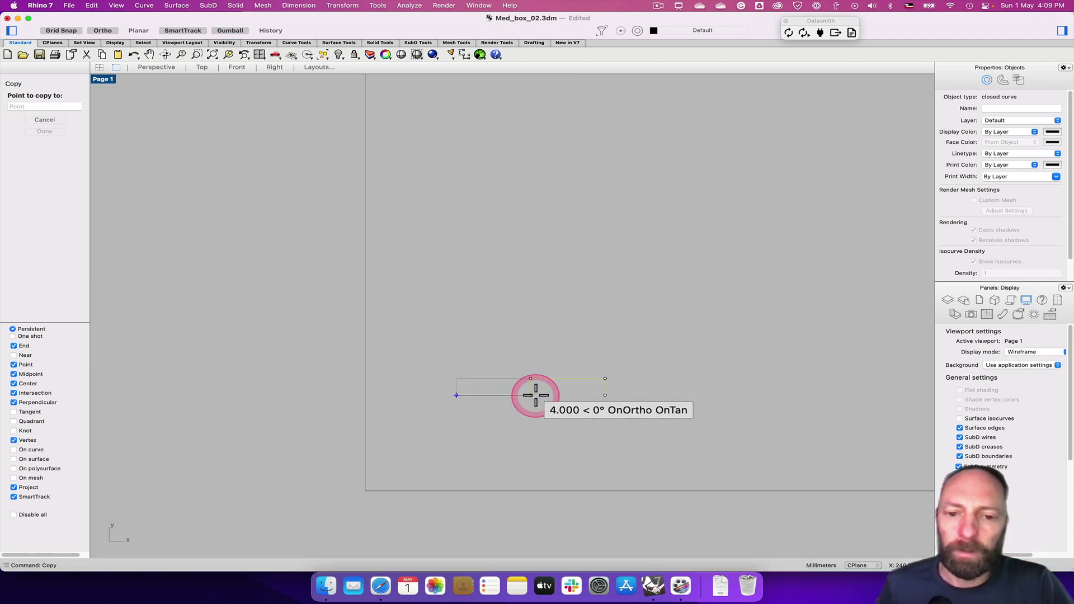
left_click(533, 396)
left_click(609, 397)
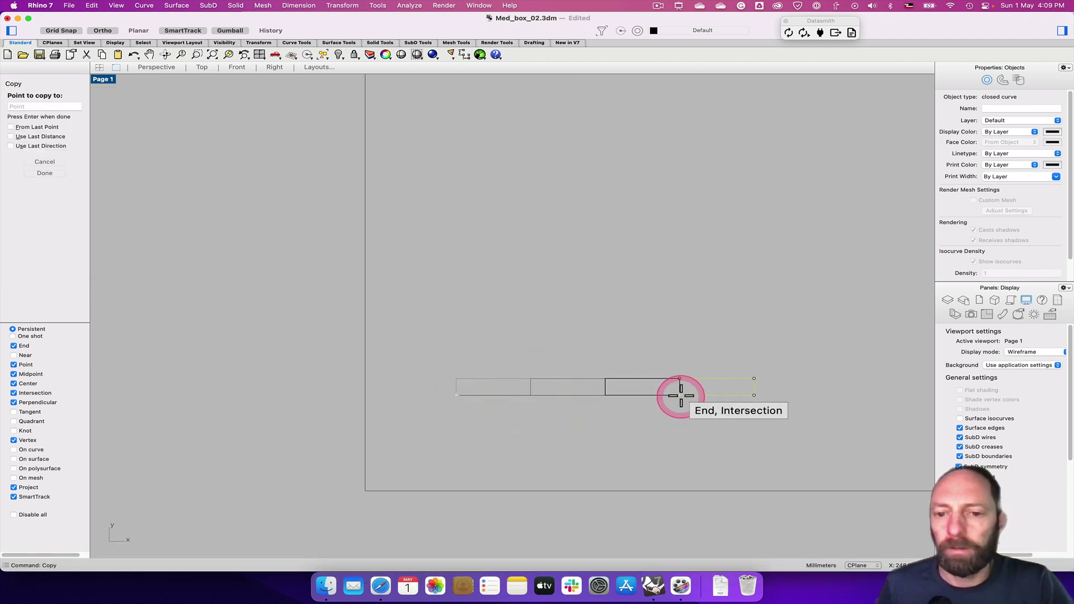
left_click(683, 396)
left_click(753, 396)
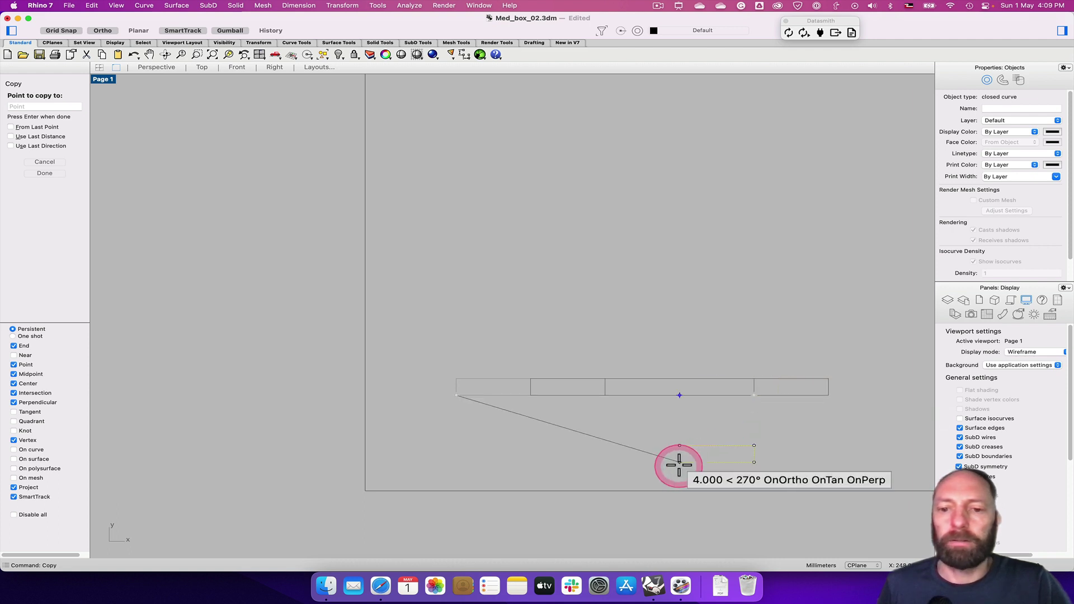
key("space")
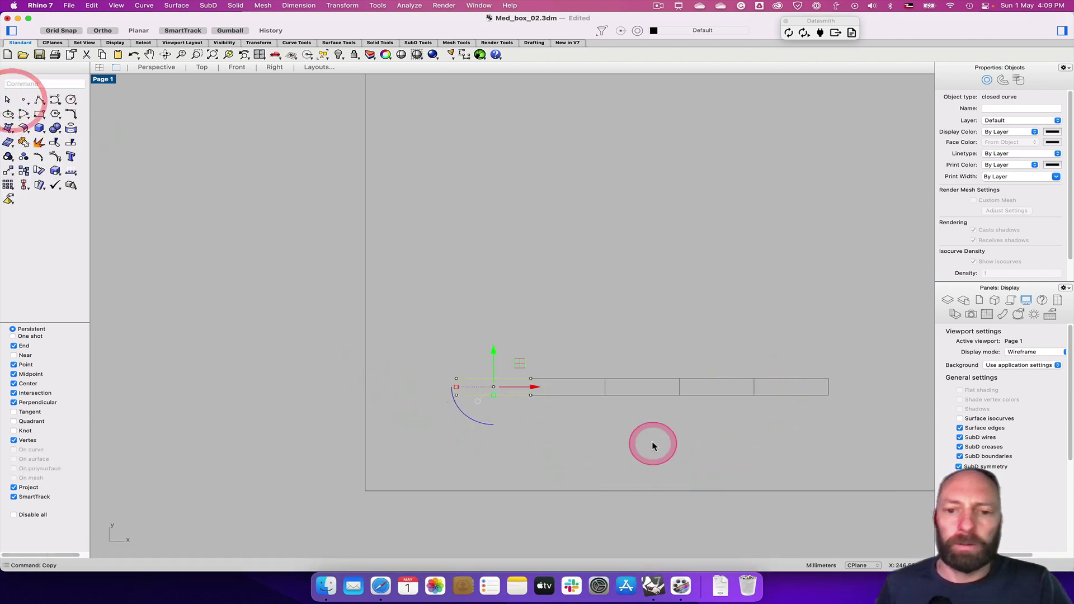
left_click(572, 378)
left_click(720, 389, "shift")
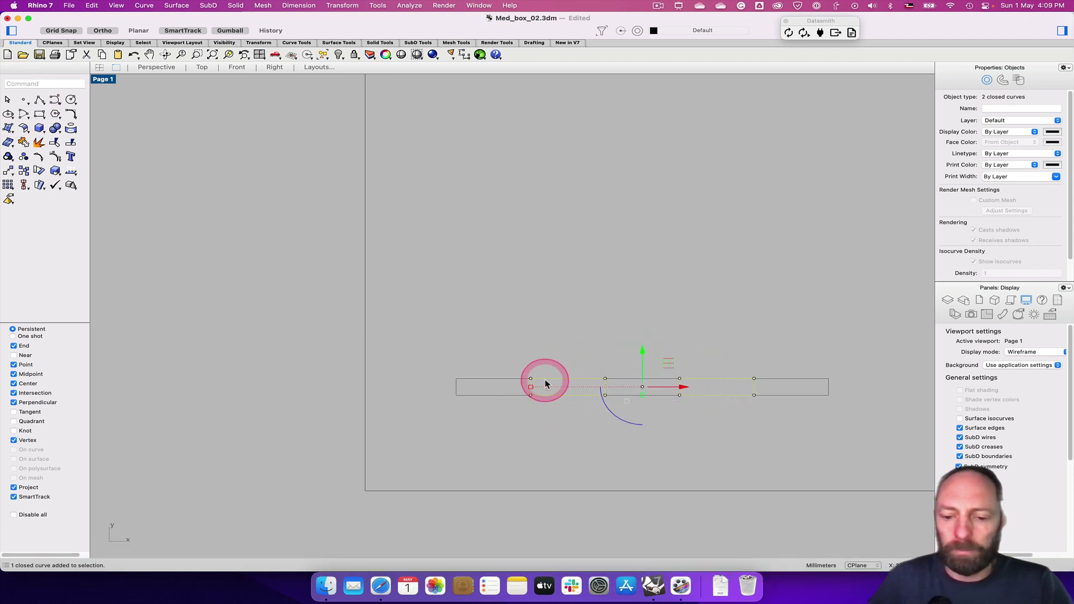
Move the second and fourth rectangles down by one cell height
type("mo")
key("Return")
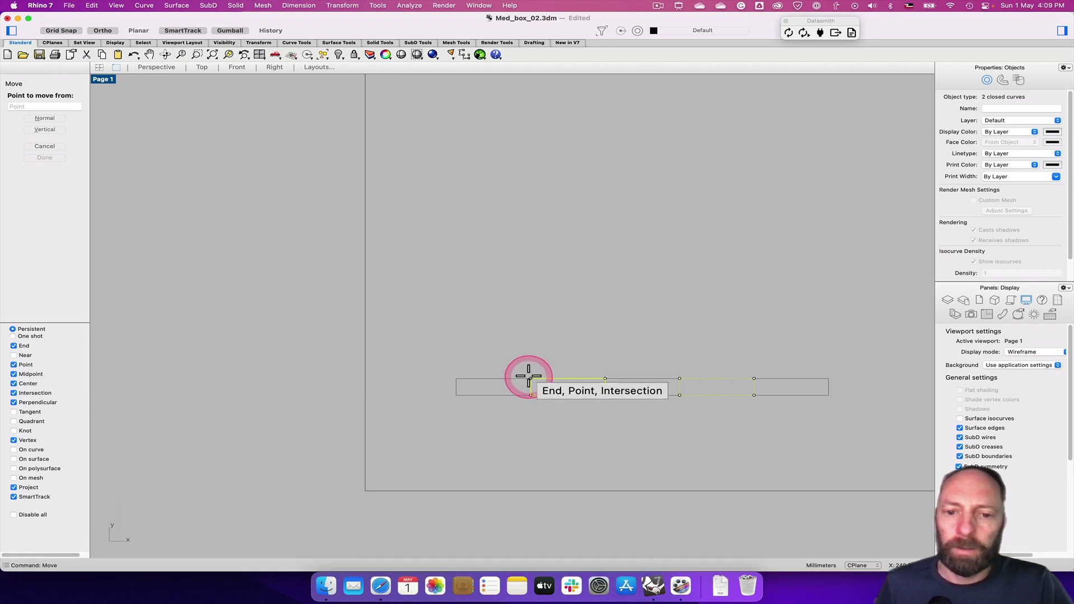
left_click(530, 379)
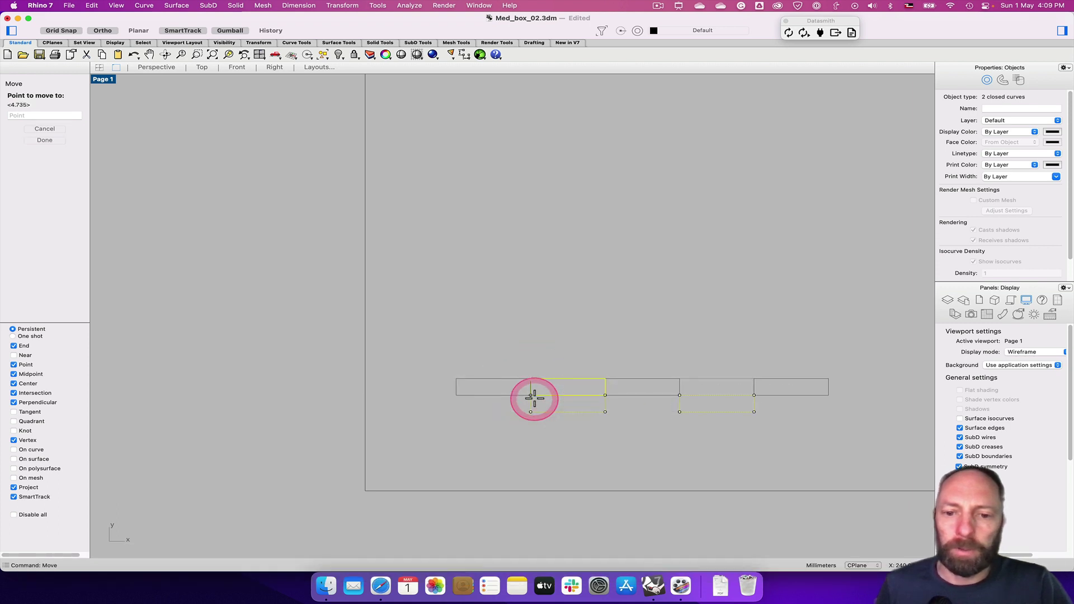
left_click(531, 395)
key("space")
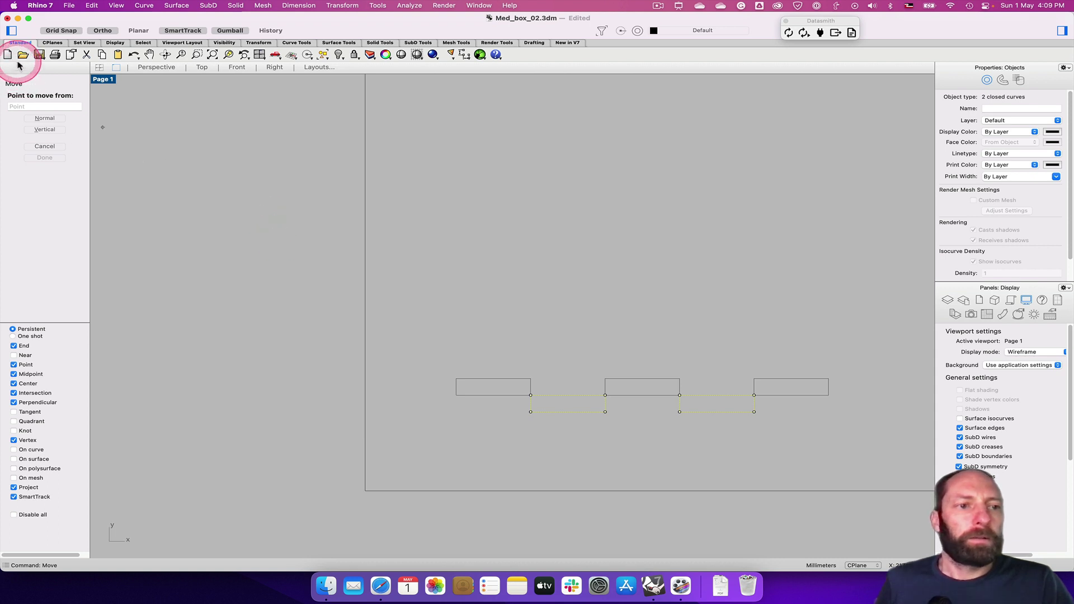
key("Escape")
key("Escape")
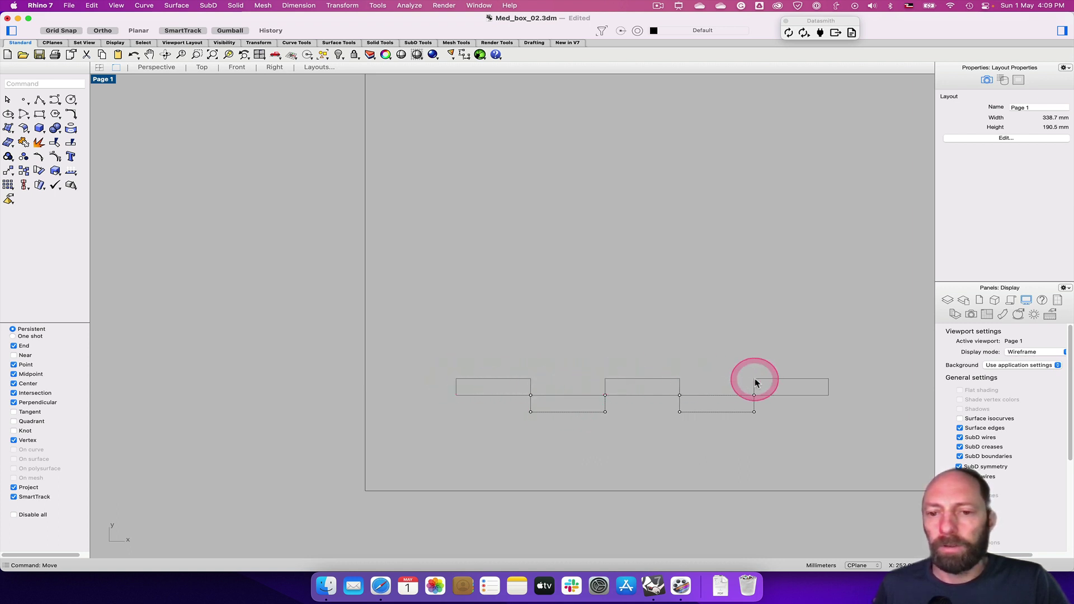
Window-select all five rectangles of the staggered strip
left_click(454, 301)
left_click(456, 328)
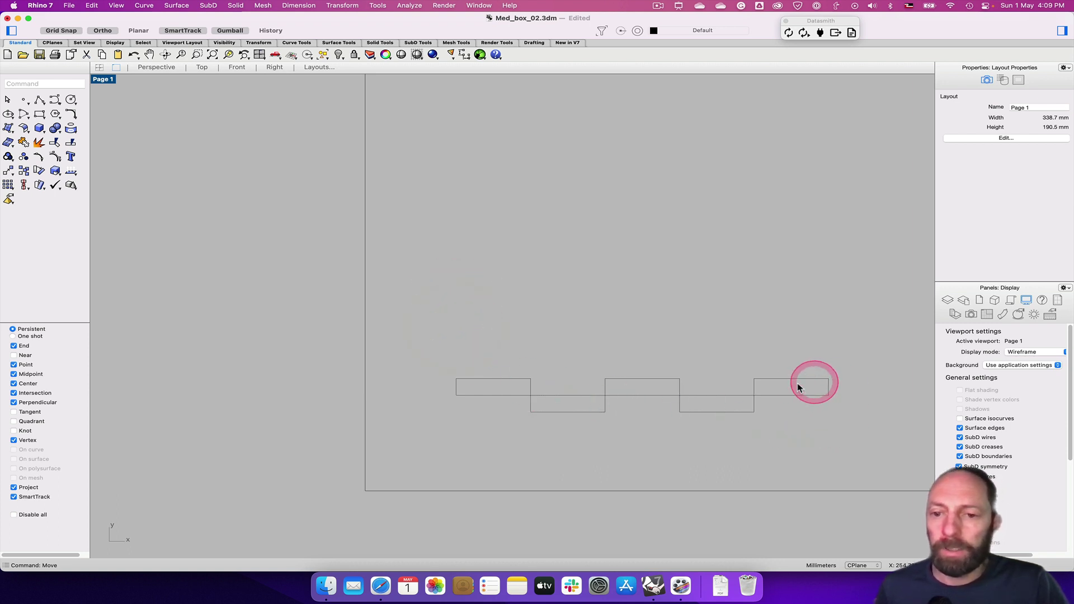
left_click_drag(427, 326, 848, 451)
Start a hatch on the selected rectangles, then cancel it and deselect
type("ha")
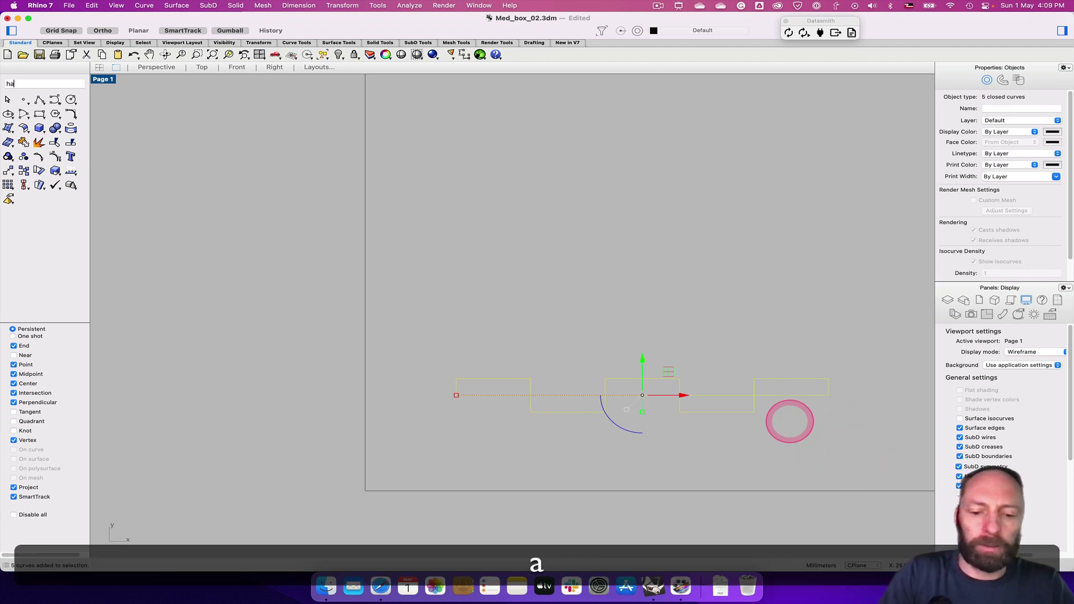
type("tch")
key("Return")
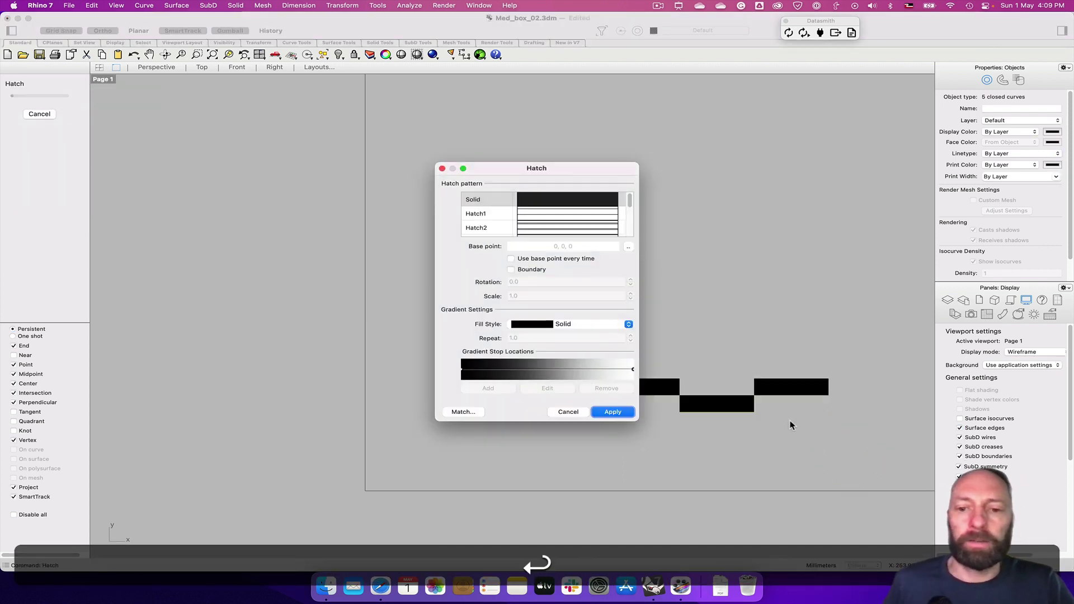
key("Escape")
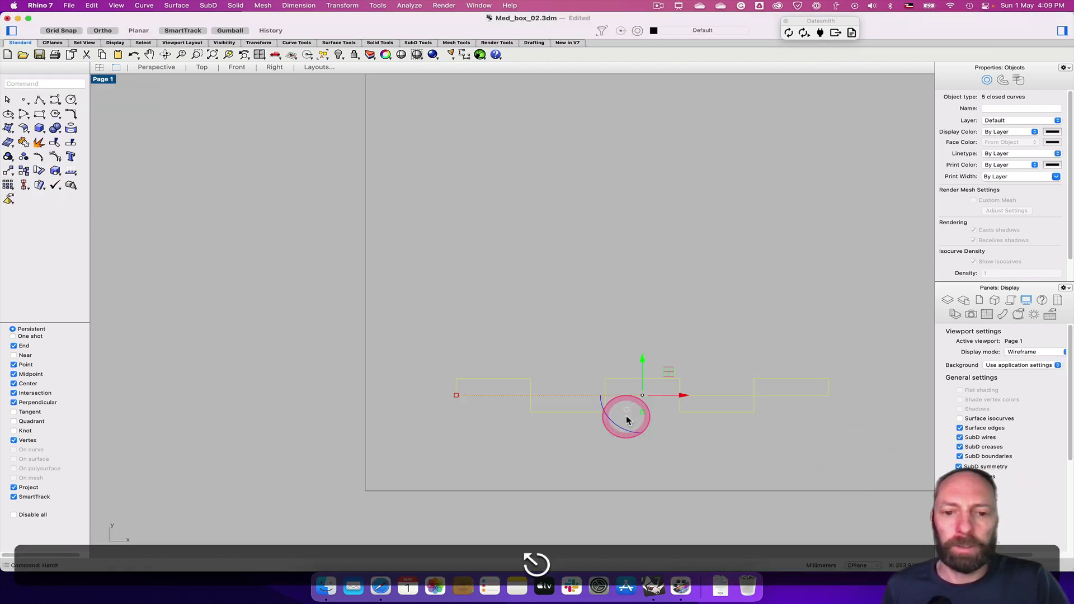
key("Escape")
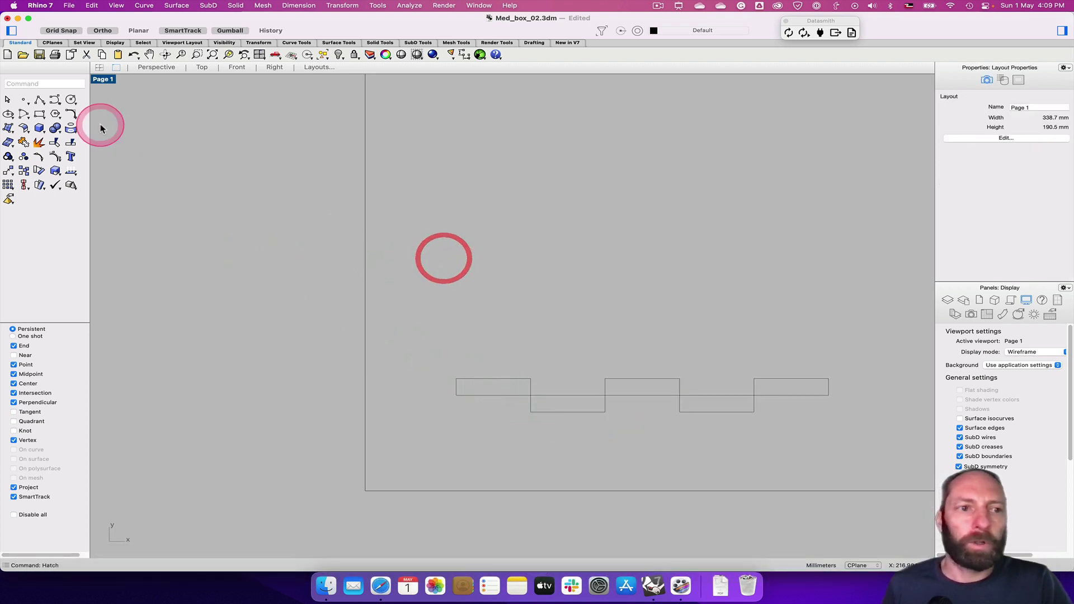
left_click(16, 84)
Hatch all five staggered rectangles with the Solid black pattern
type("hatch")
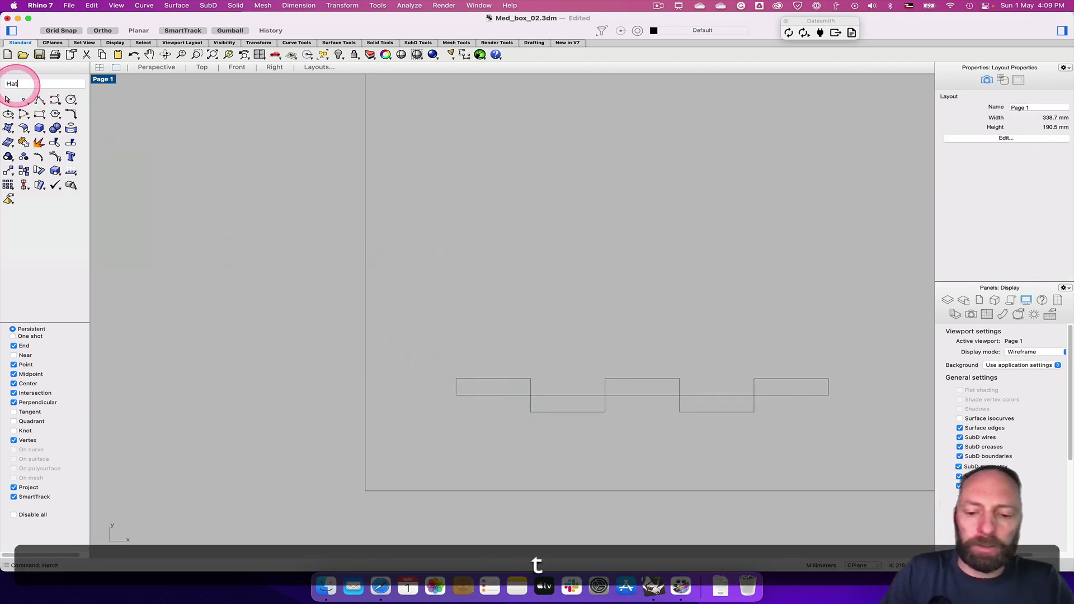
key("Return")
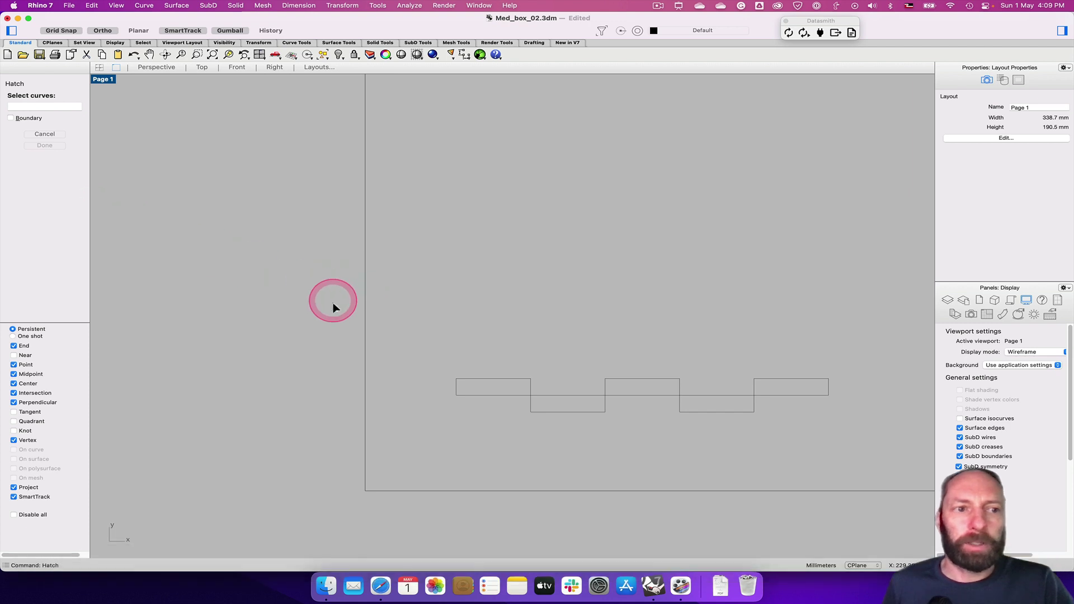
mouse_move(419, 339)
left_mouse_down()
mouse_move(689, 425)
mouse_move(844, 438)
left_mouse_up()
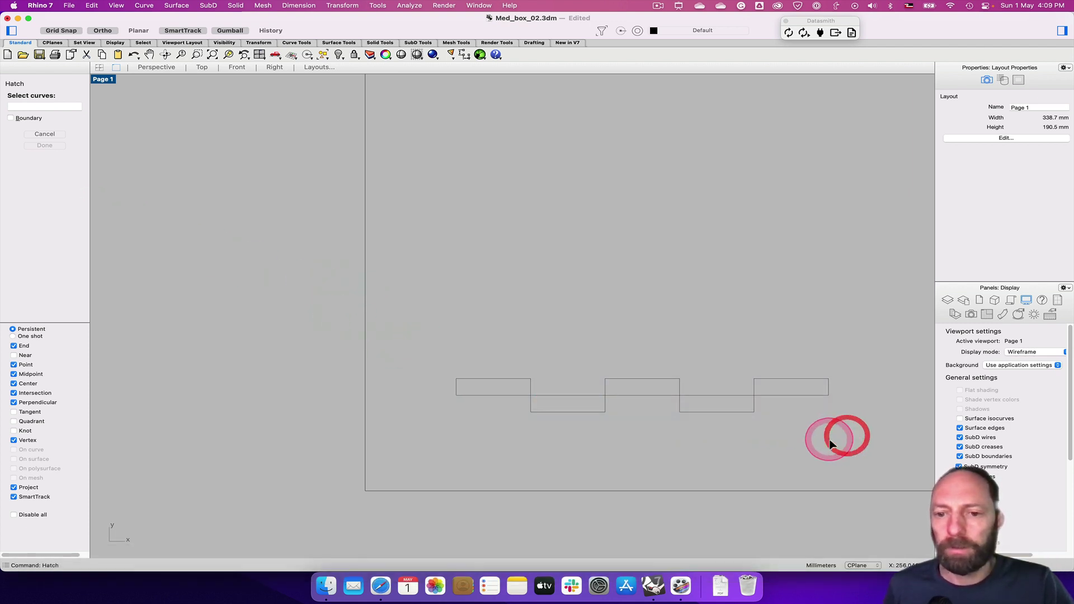
left_click(676, 383)
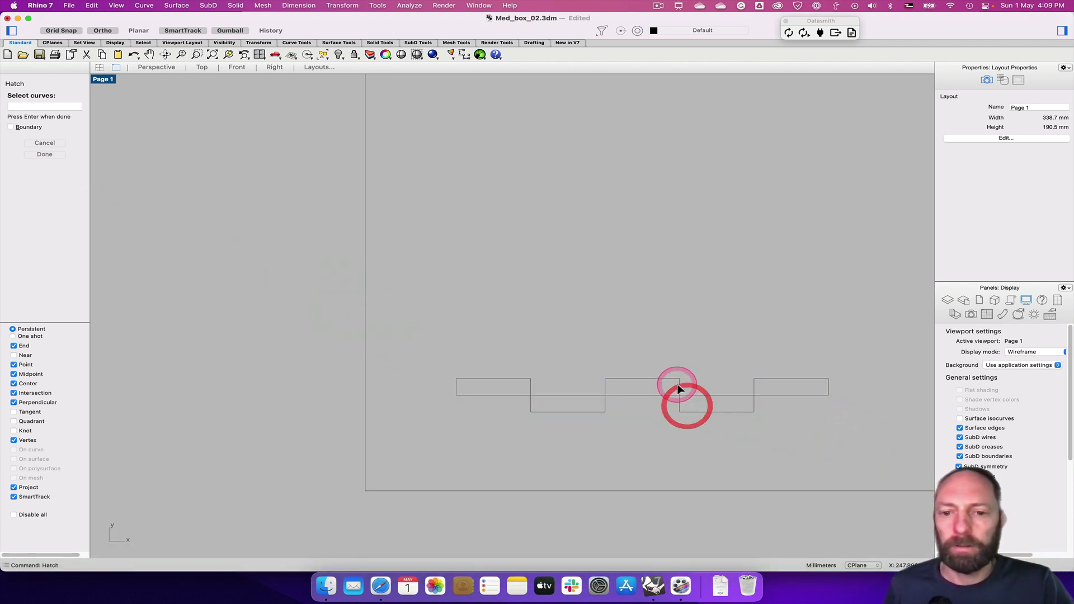
left_click(566, 394)
left_click(530, 383)
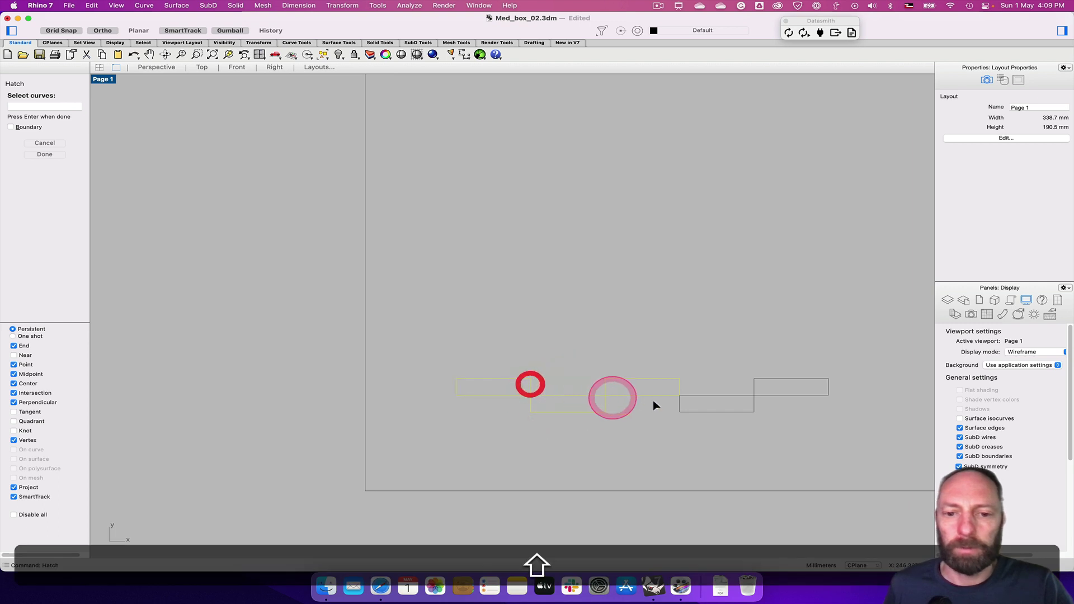
left_click(679, 408)
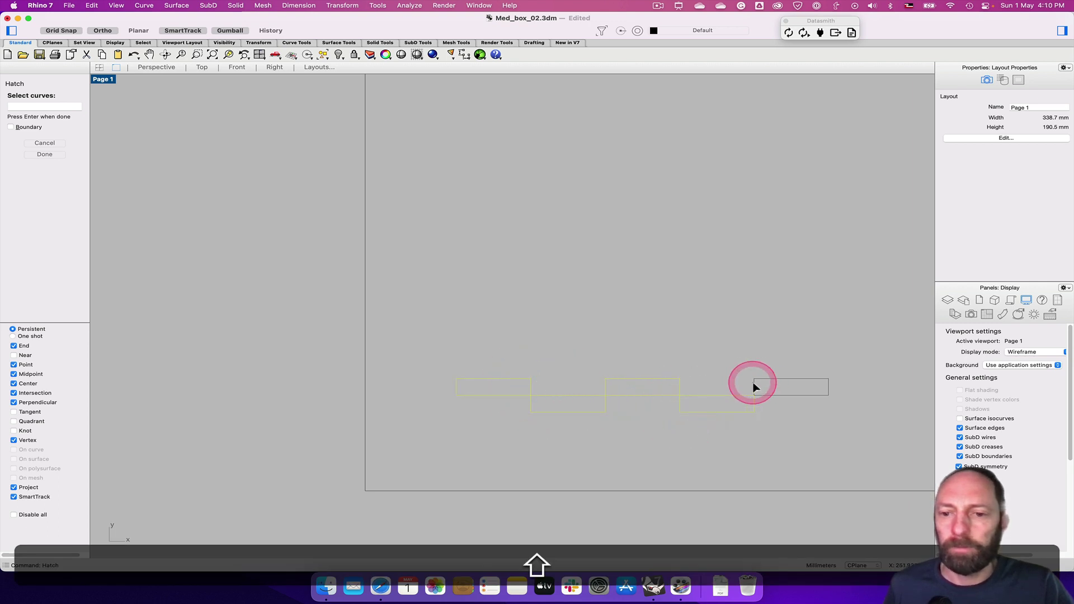
left_click(754, 384)
key("Return")
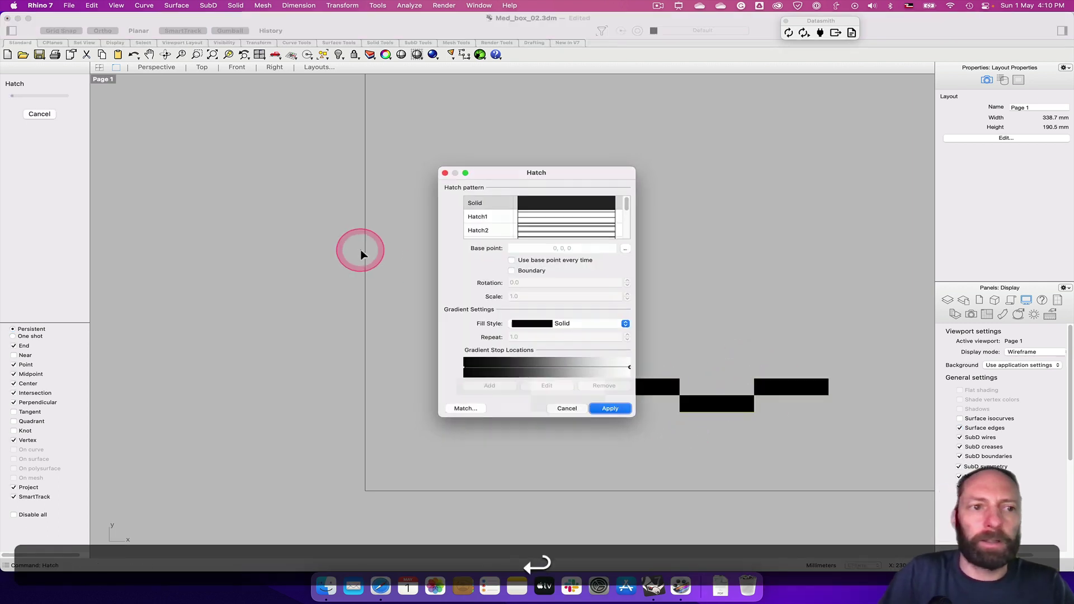
left_click(605, 339)
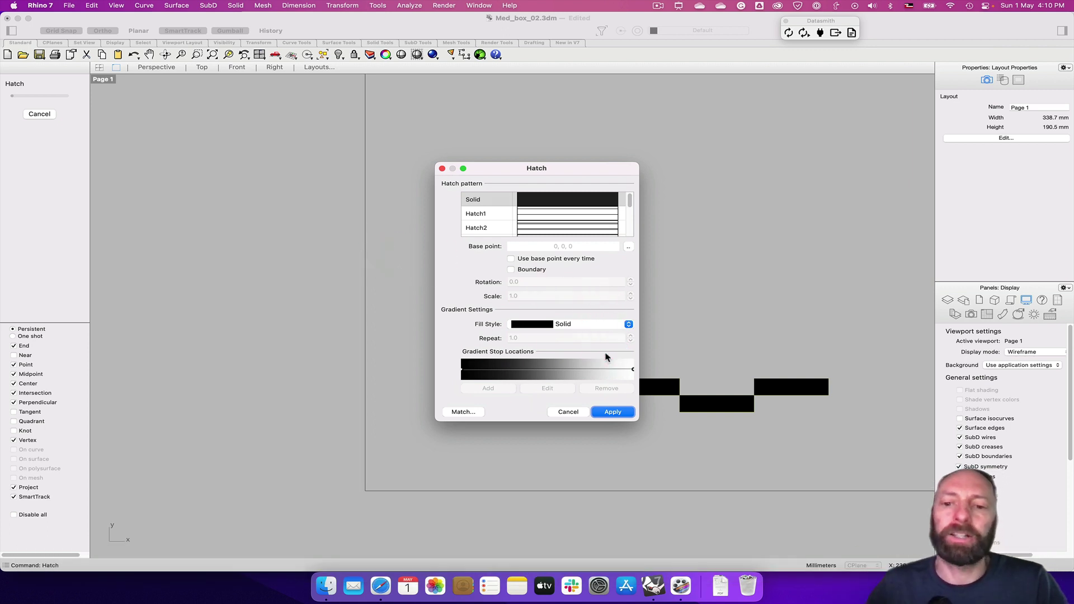
left_click(614, 413)
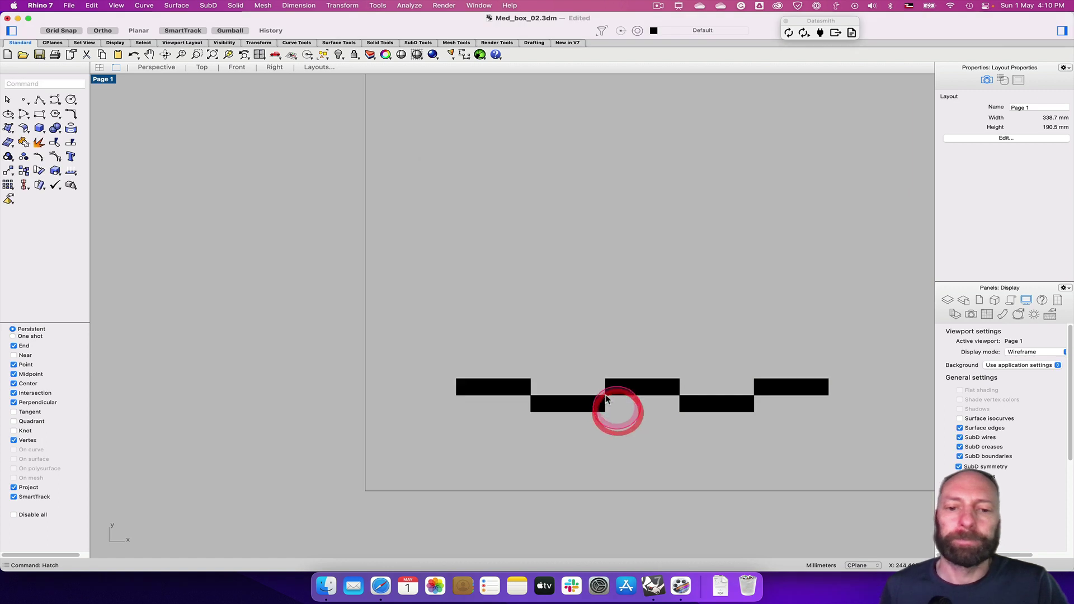
Add a 1.5 mm "0" text label just above the scale bar's left end
left_click(425, 313)
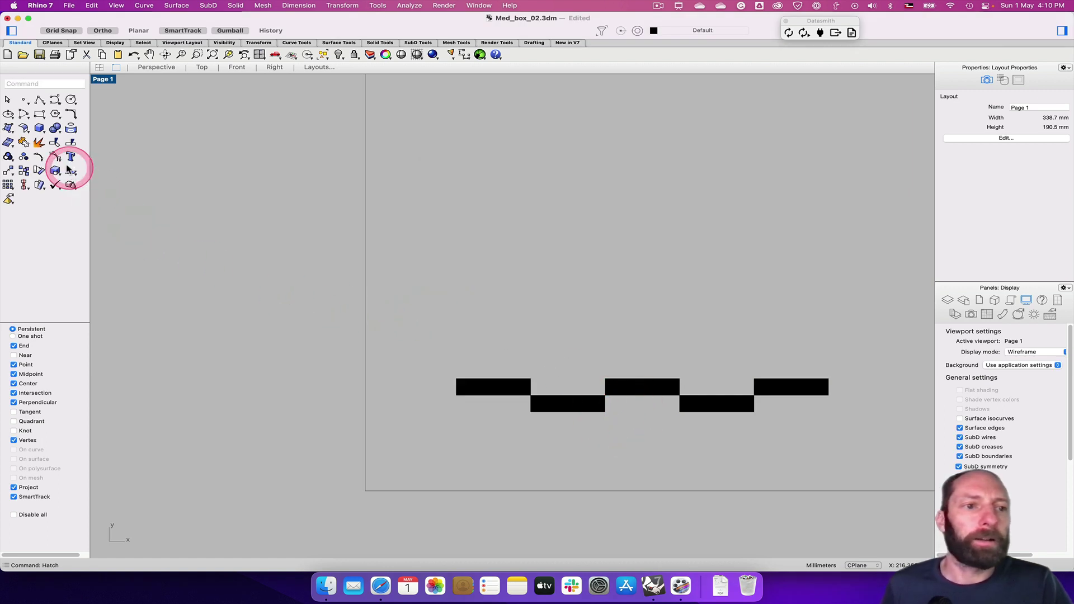
type("ext")
key("Return")
left_click(540, 205)
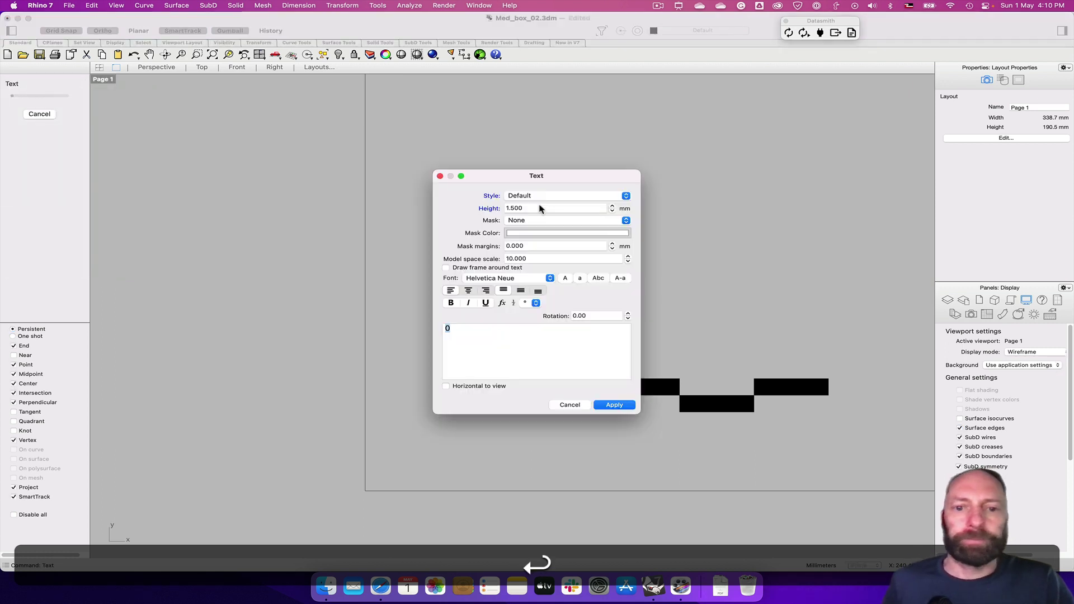
left_click(617, 406)
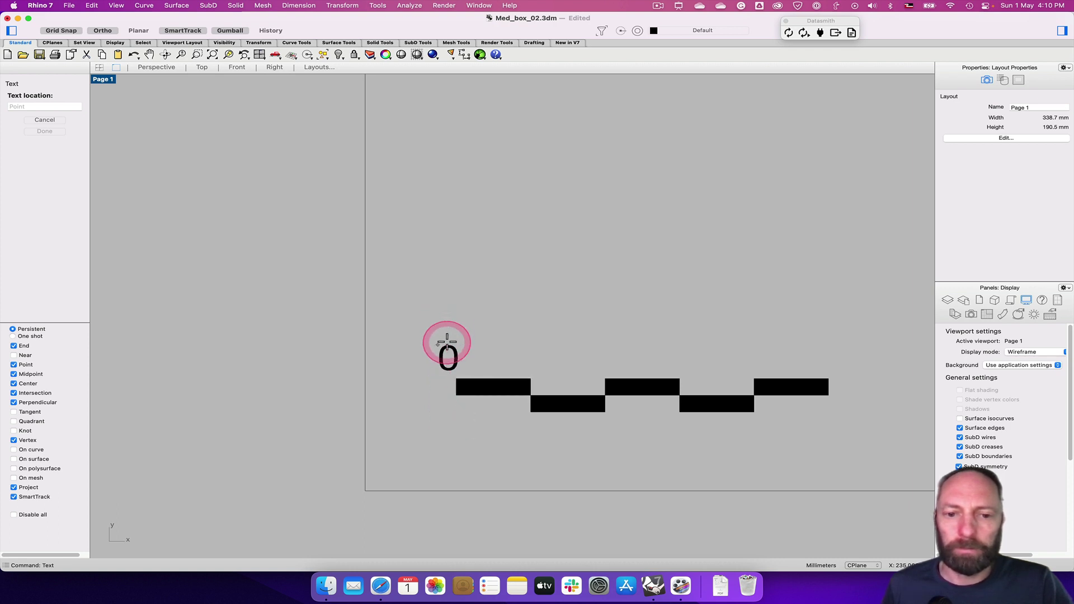
left_click(453, 340)
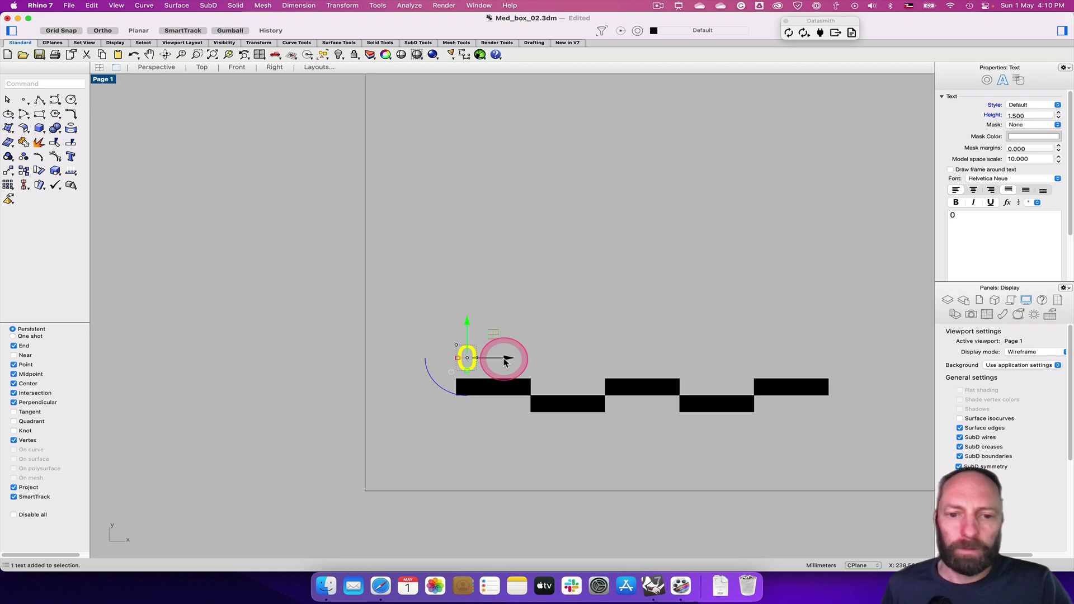
Copy the 0 label to each of the five remaining block corners along the bar
type("c")
key("Return")
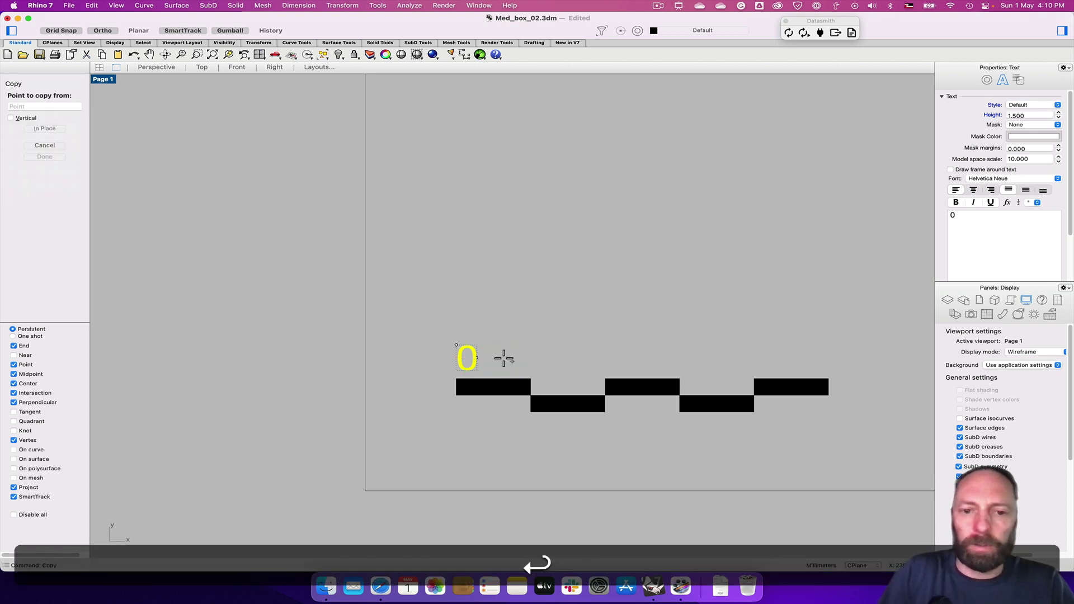
left_click(456, 379)
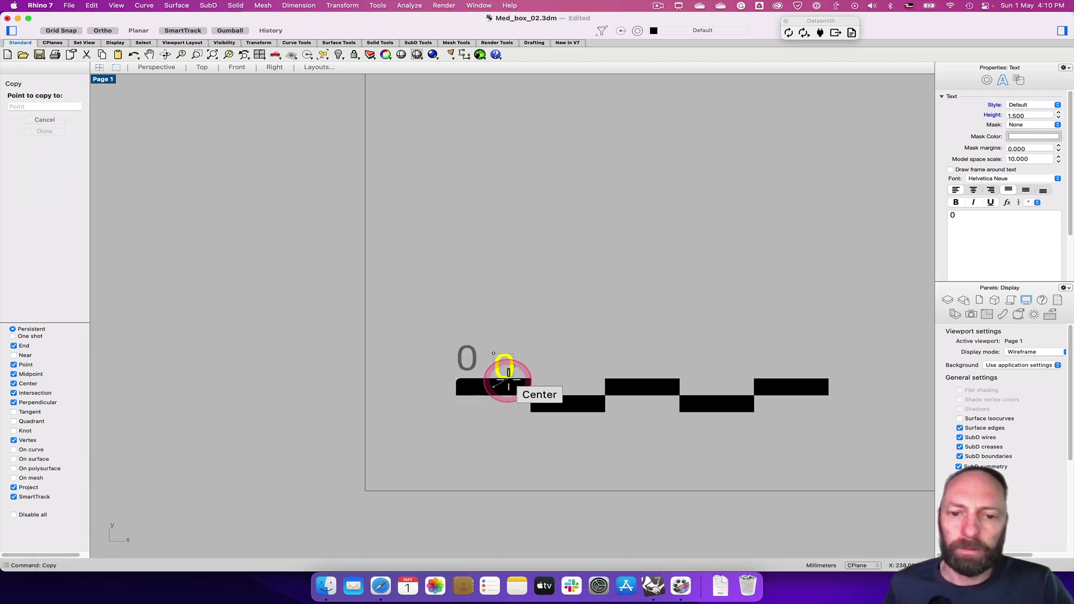
left_click(530, 378)
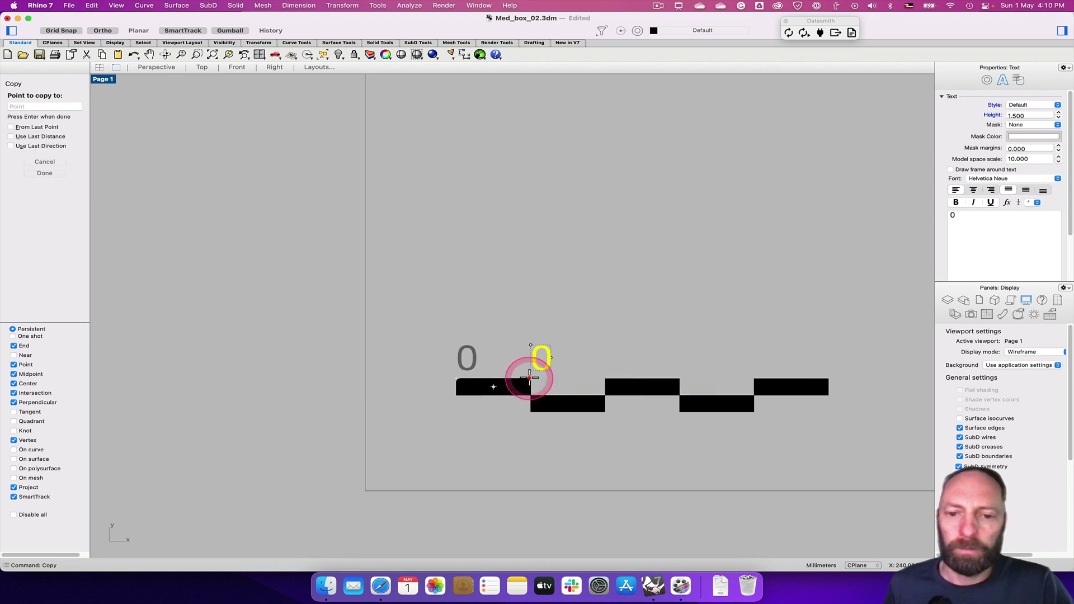
left_click(606, 379)
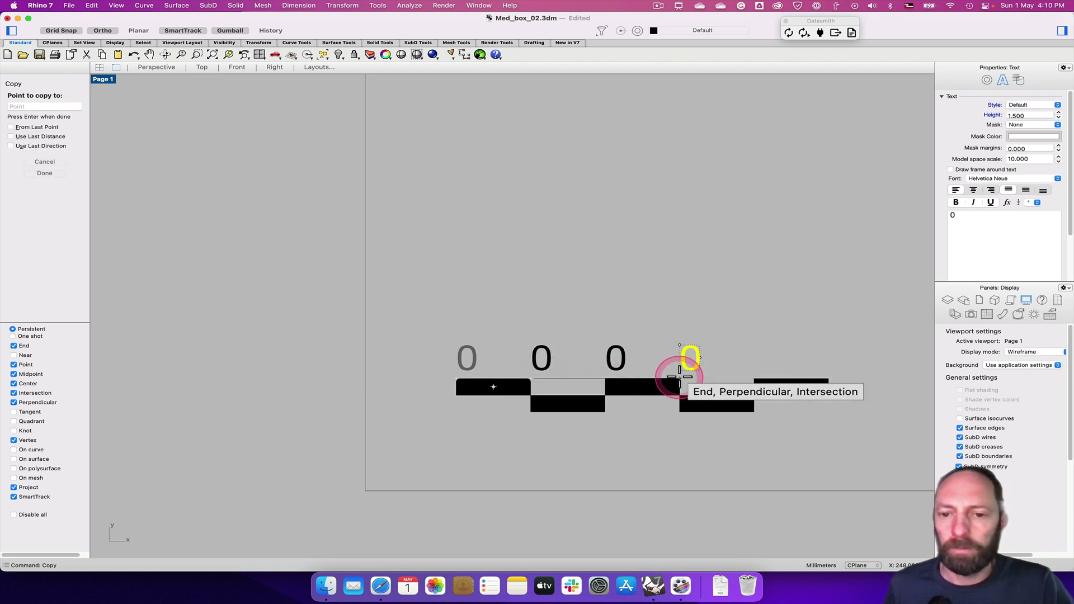
left_click(679, 379)
left_click(754, 378)
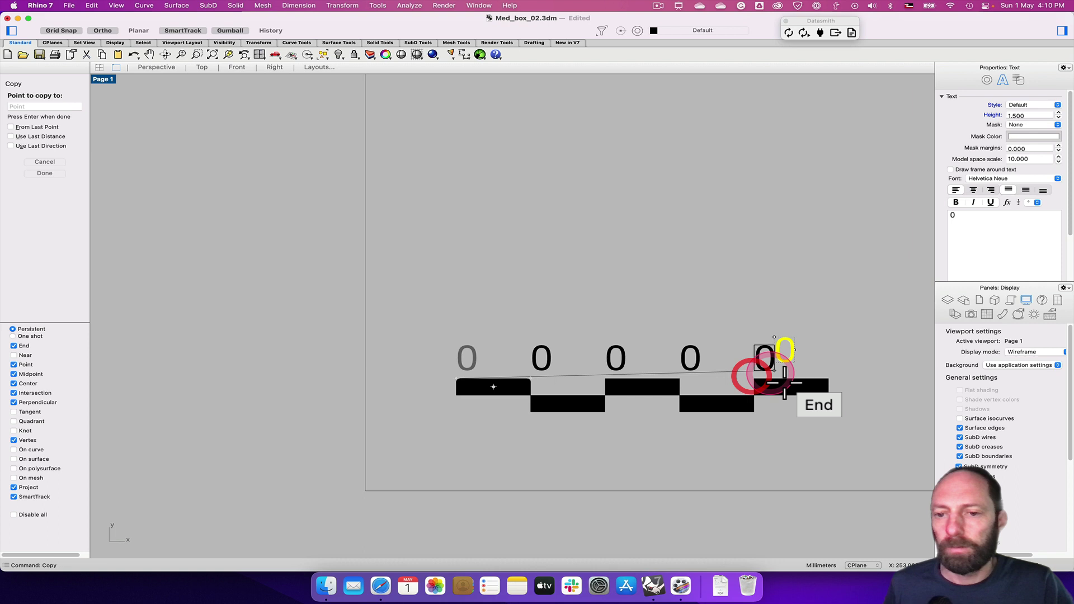
left_click(830, 378)
key("Return")
key("Return")
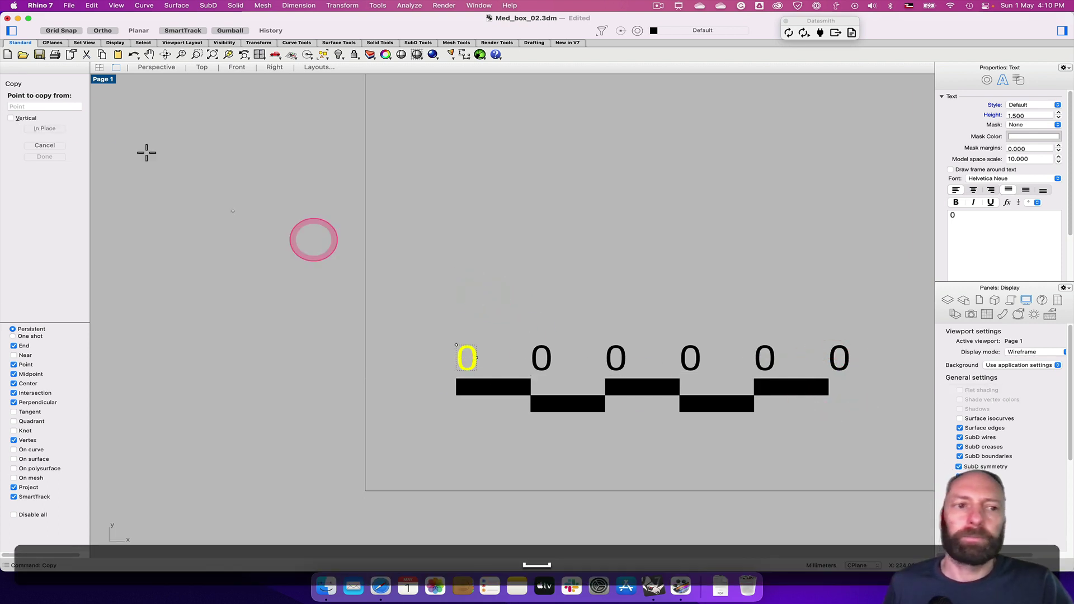
key("Escape")
key("Escape")
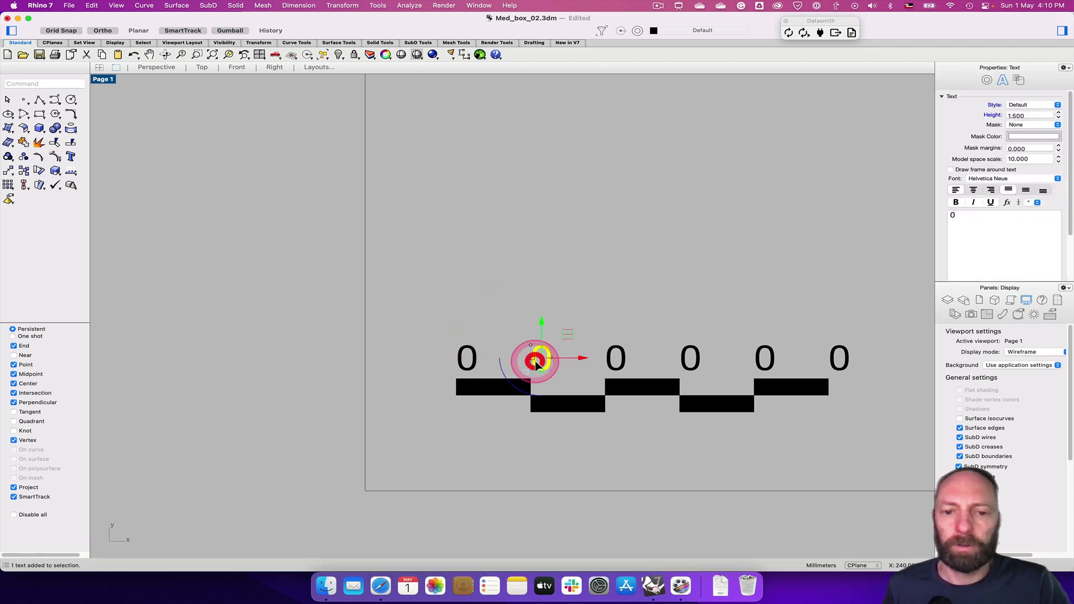
Change the second, third and fourth 0 labels to 1, 2 and 3
double_click(530, 363)
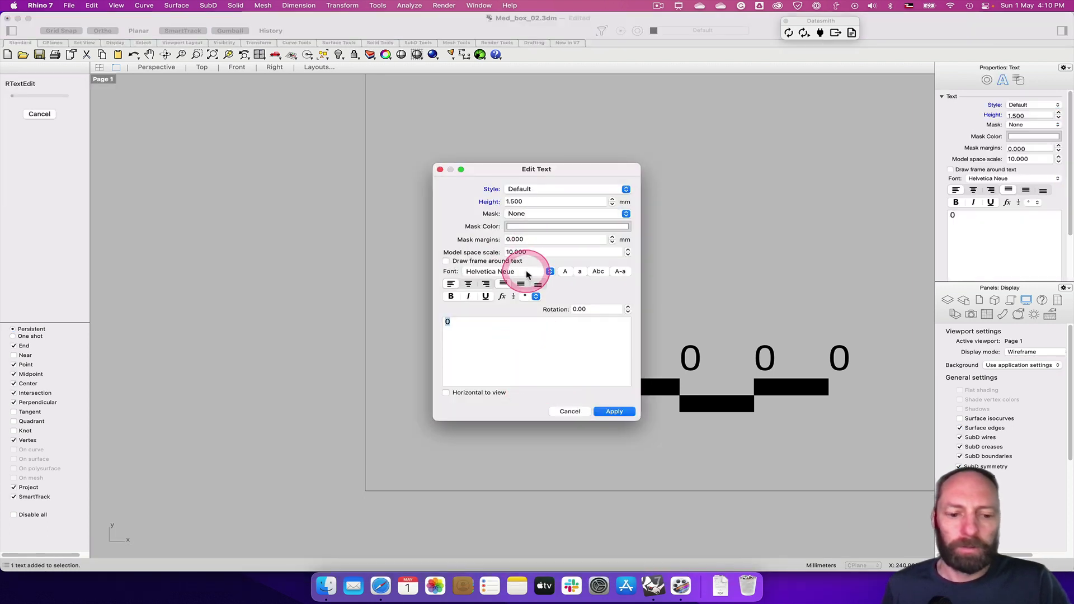
type("1")
left_click(634, 410)
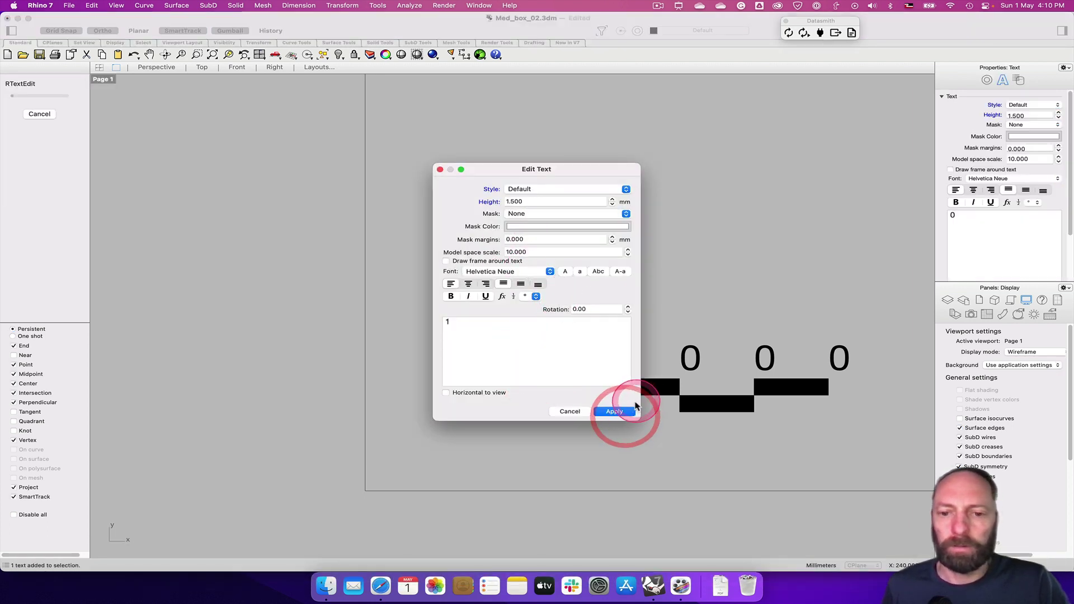
left_click(614, 360)
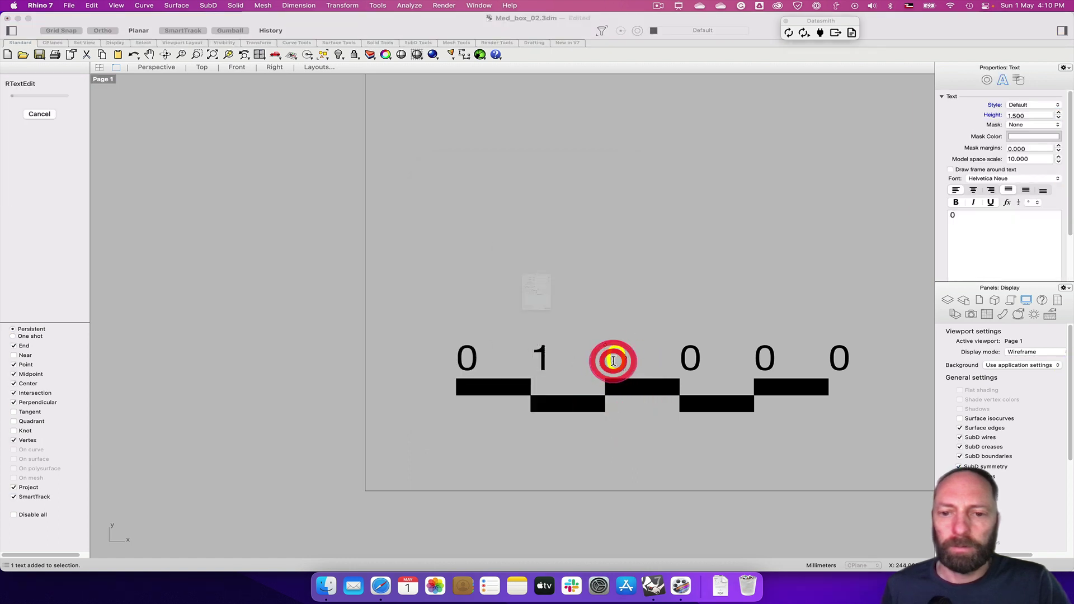
type("2")
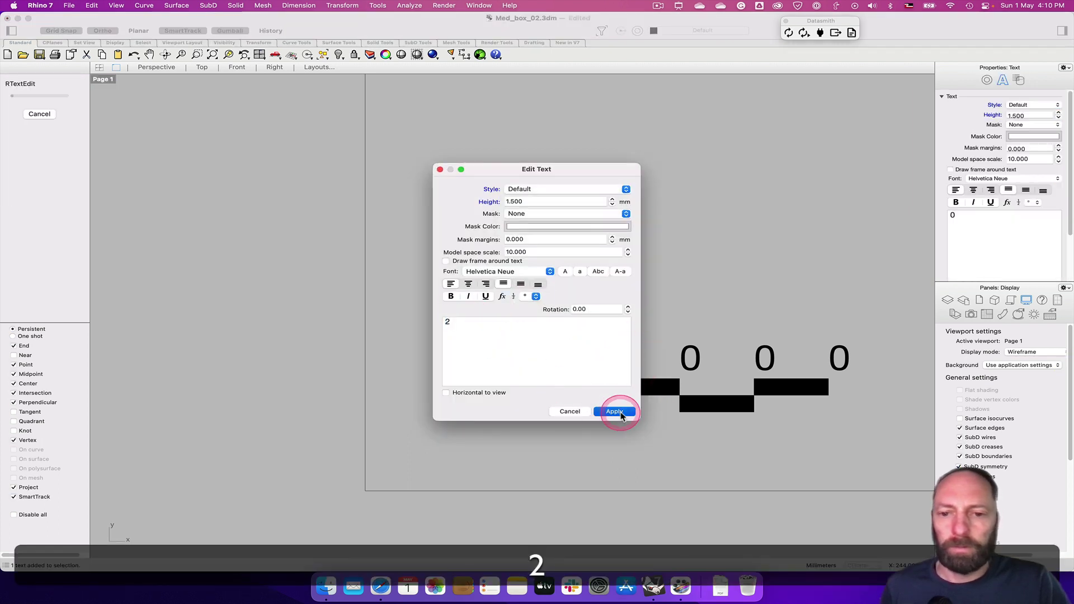
left_click(620, 414)
left_click(692, 359)
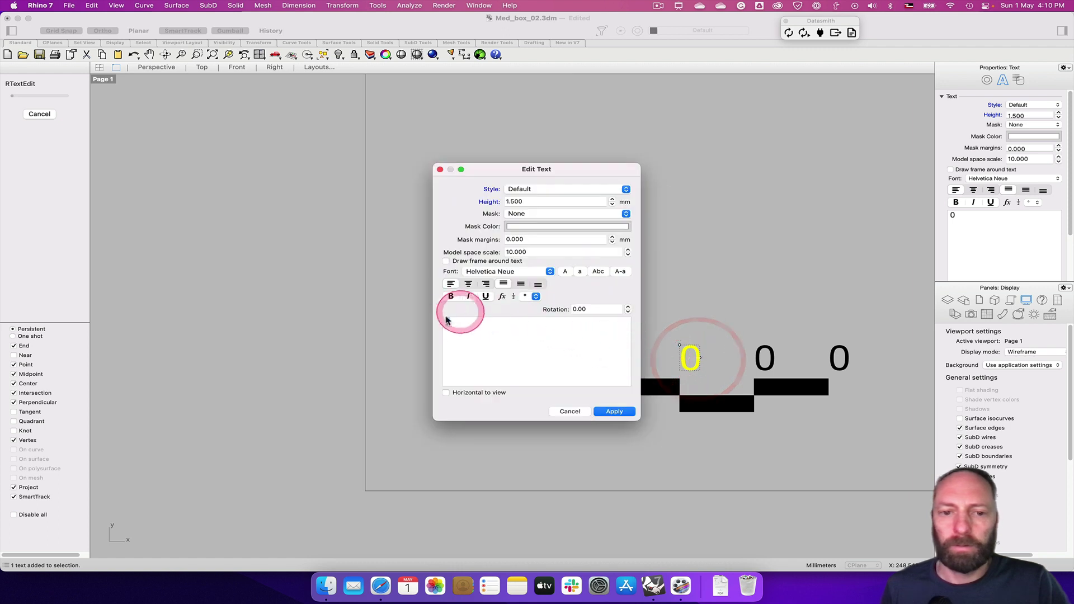
left_click(491, 335)
type("3")
left_click(600, 412)
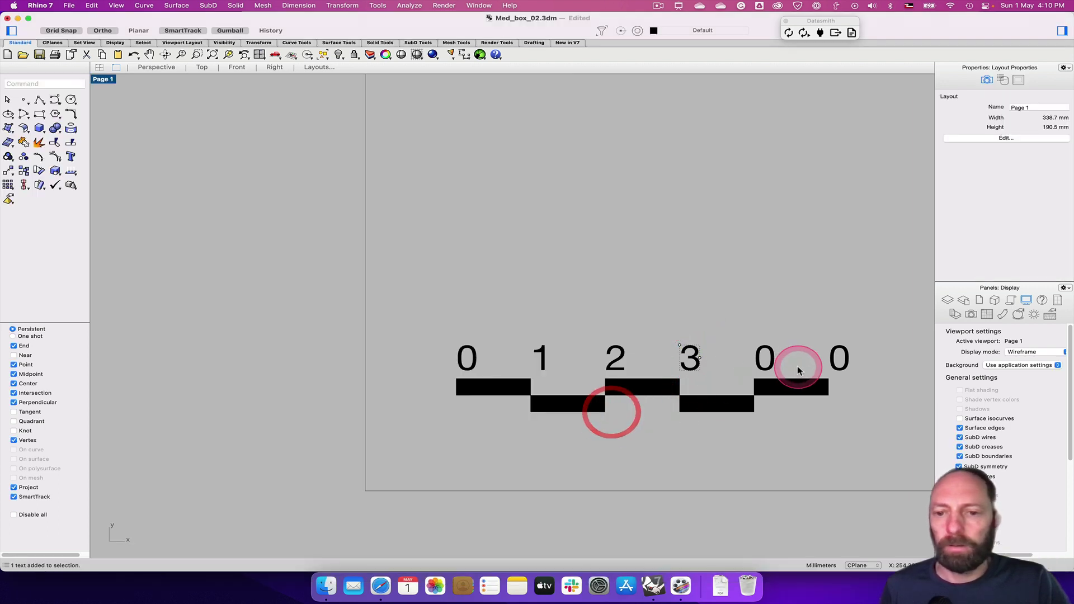
Change the fifth label to 4 and the last label to 5m
left_click(766, 360)
left_click(504, 330)
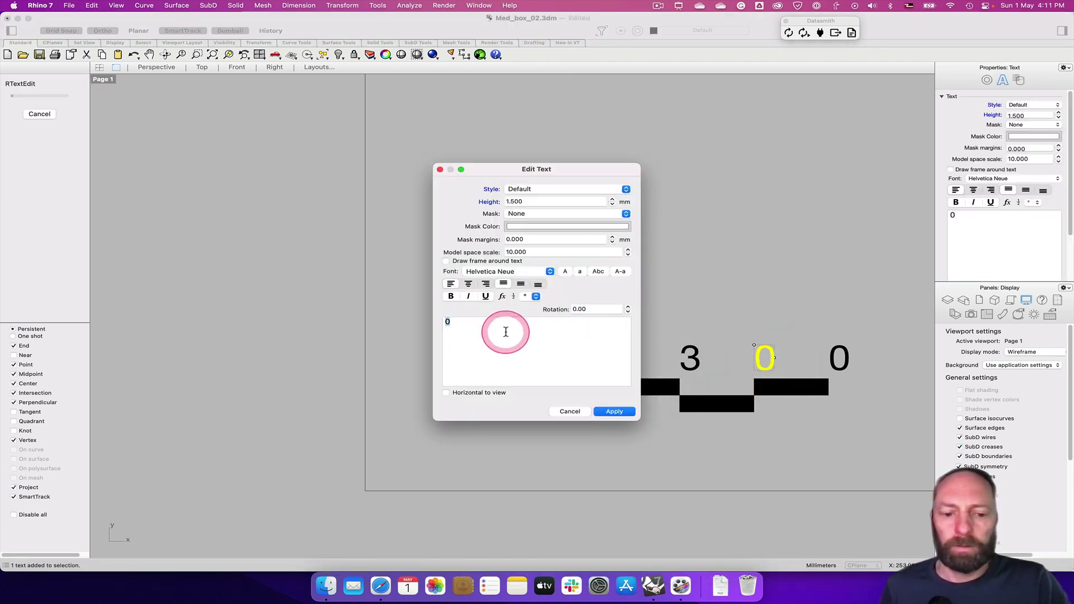
type("4")
left_click(615, 411)
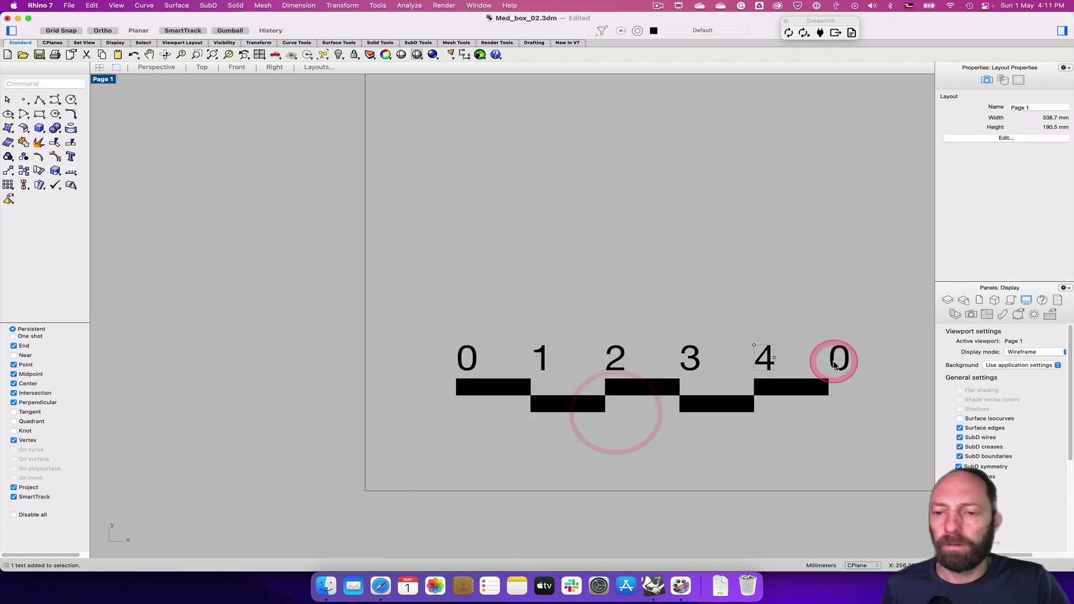
double_click(834, 361)
type("5")
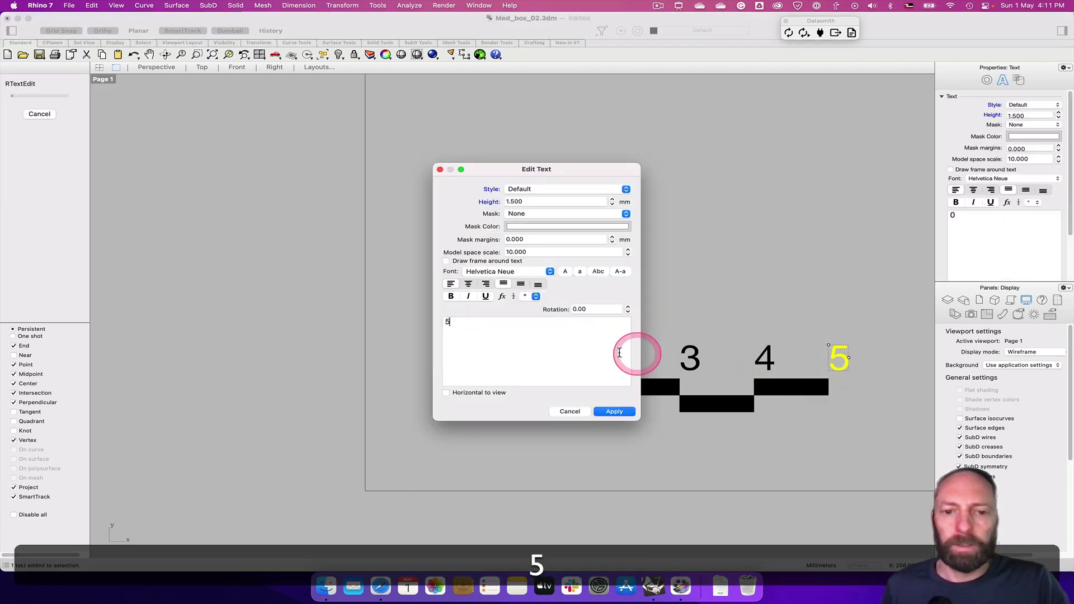
type("m")
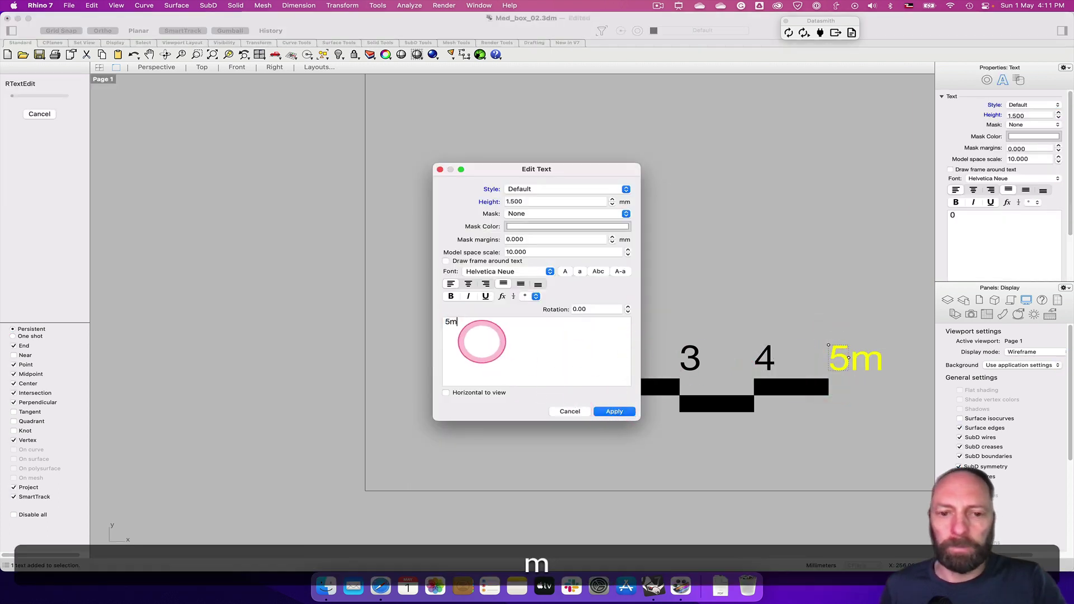
left_click(614, 411)
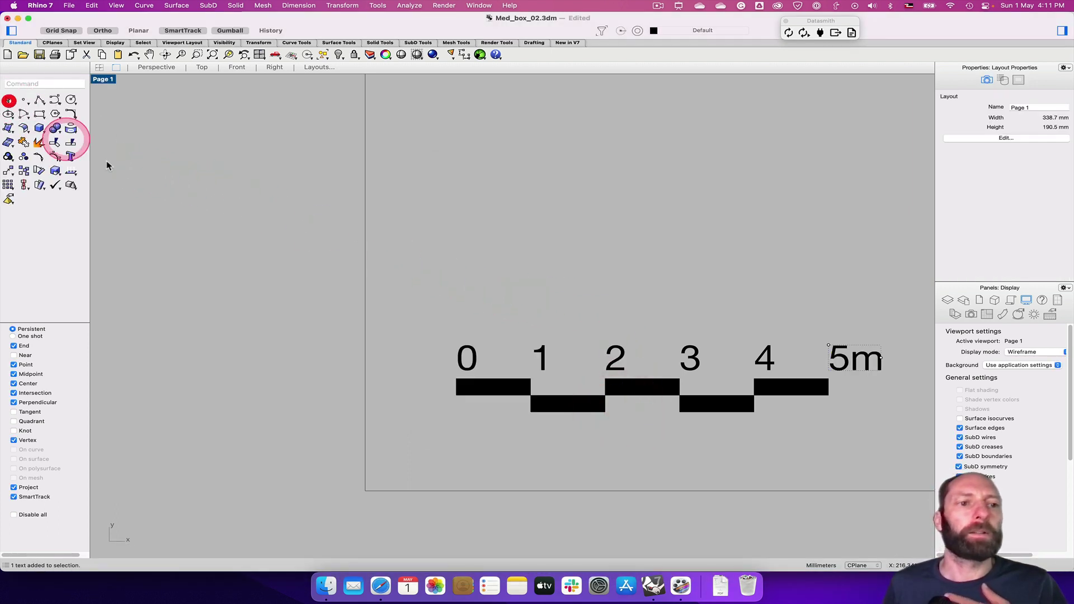
Delete the leftover sample sheet's curves and texts
left_click(280, 246)
scroll(402, 335, "up", 3)
scroll(405, 338, "down", 6)
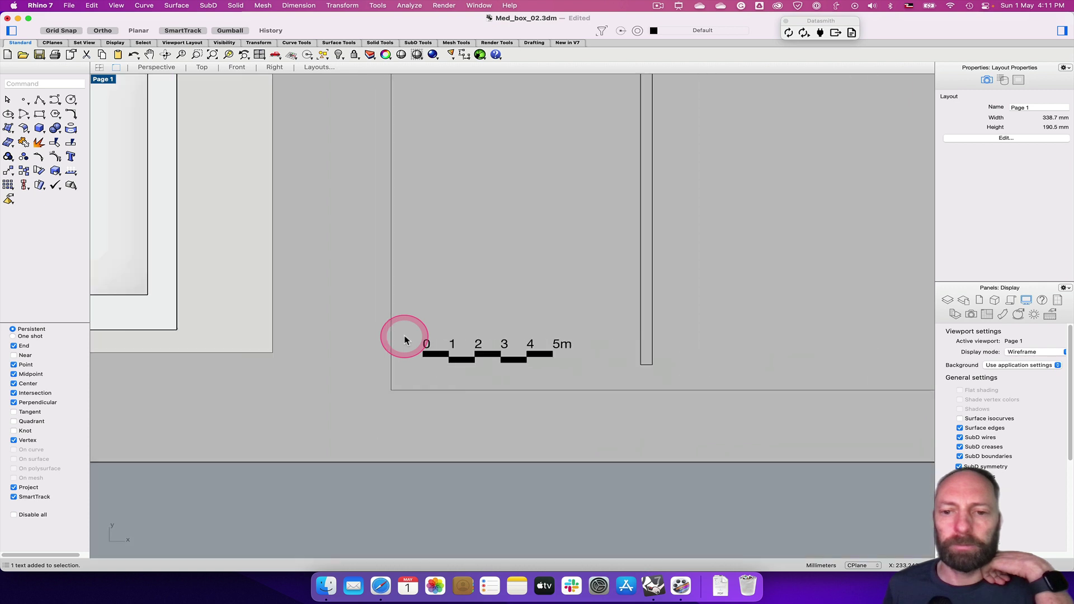
scroll(400, 330, "down", 3)
left_click(212, 54)
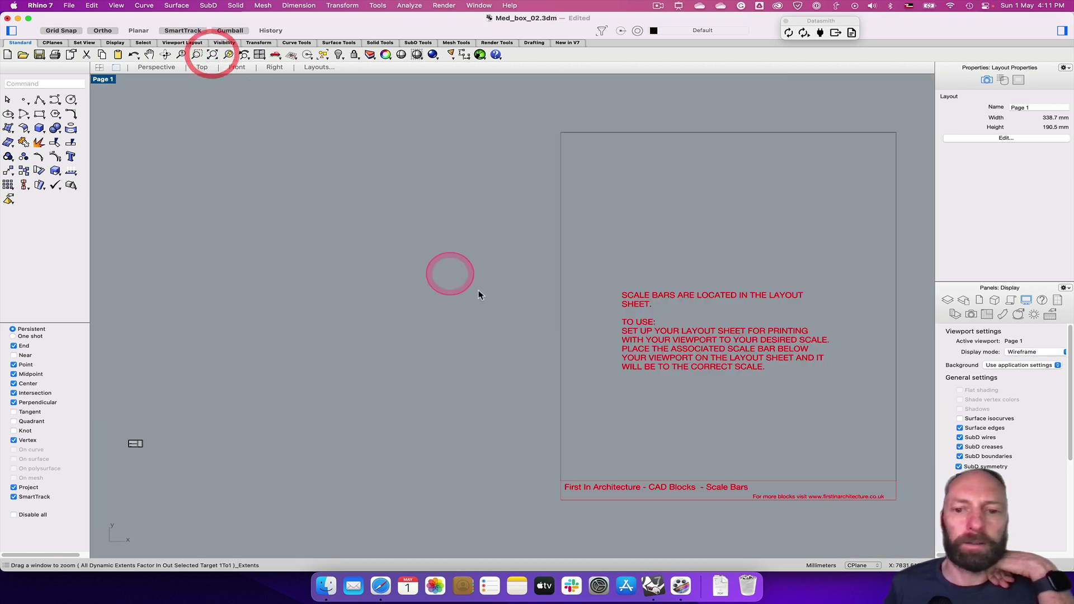
left_click_drag(515, 115, 917, 512)
key("BackSpace")
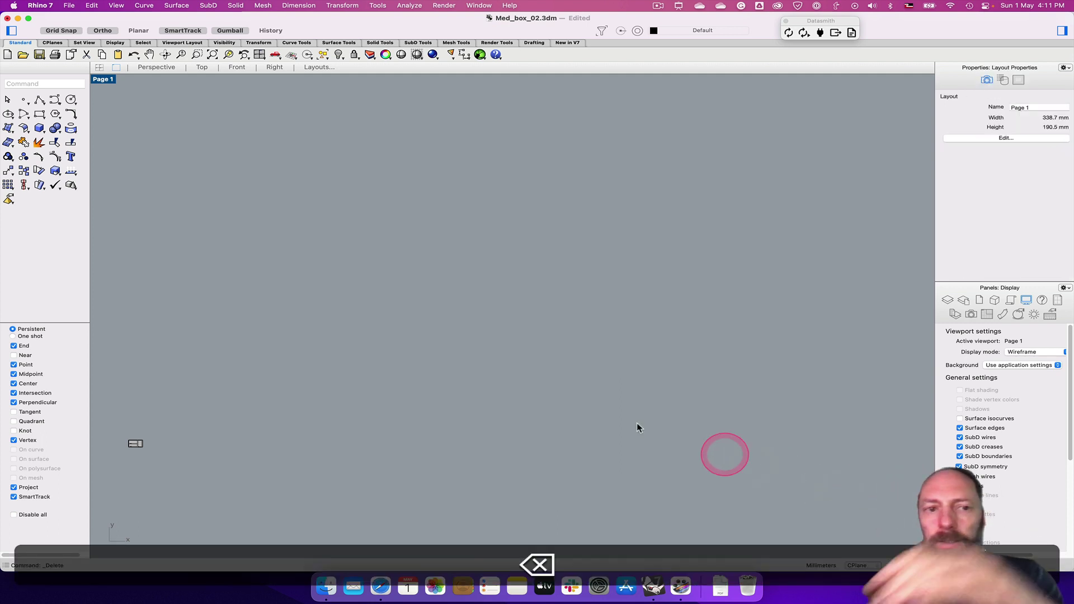
Zoom to the whole Page 1 layout and show the layouts list
left_click(213, 56)
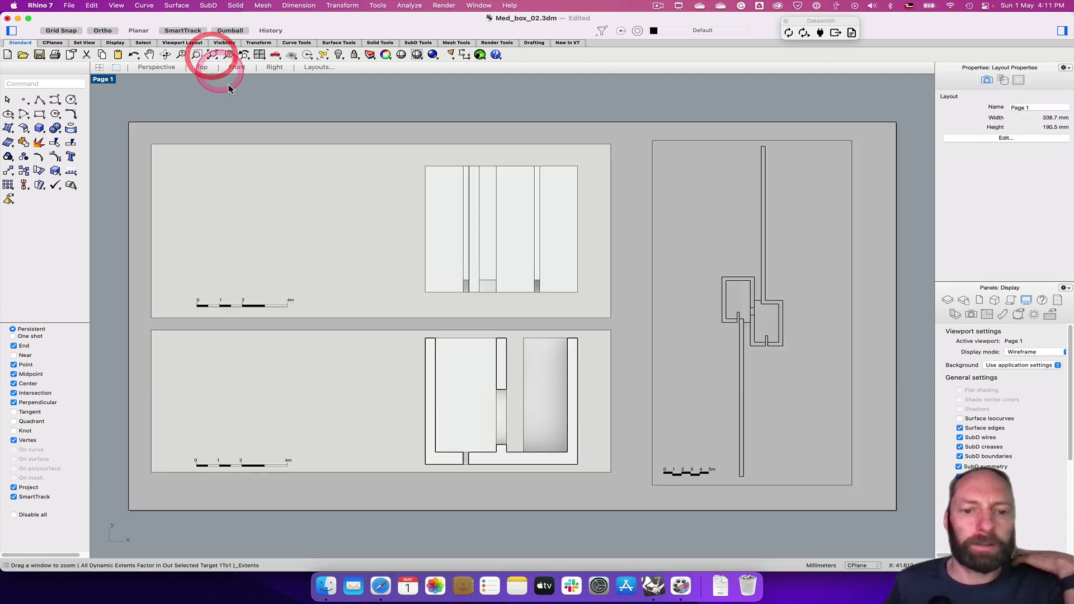
left_click(766, 483)
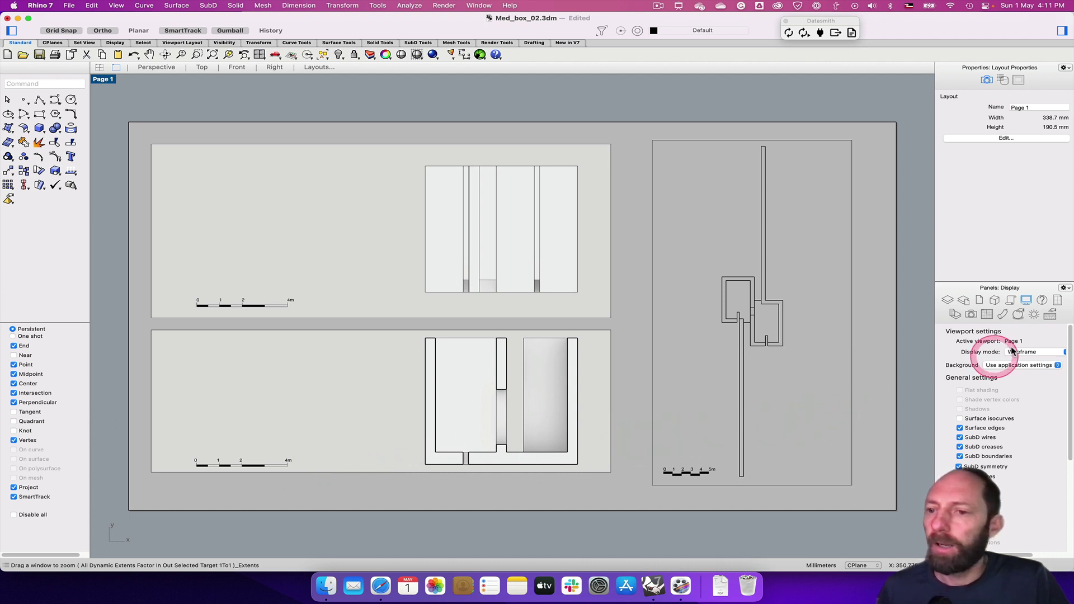
left_click(1057, 300)
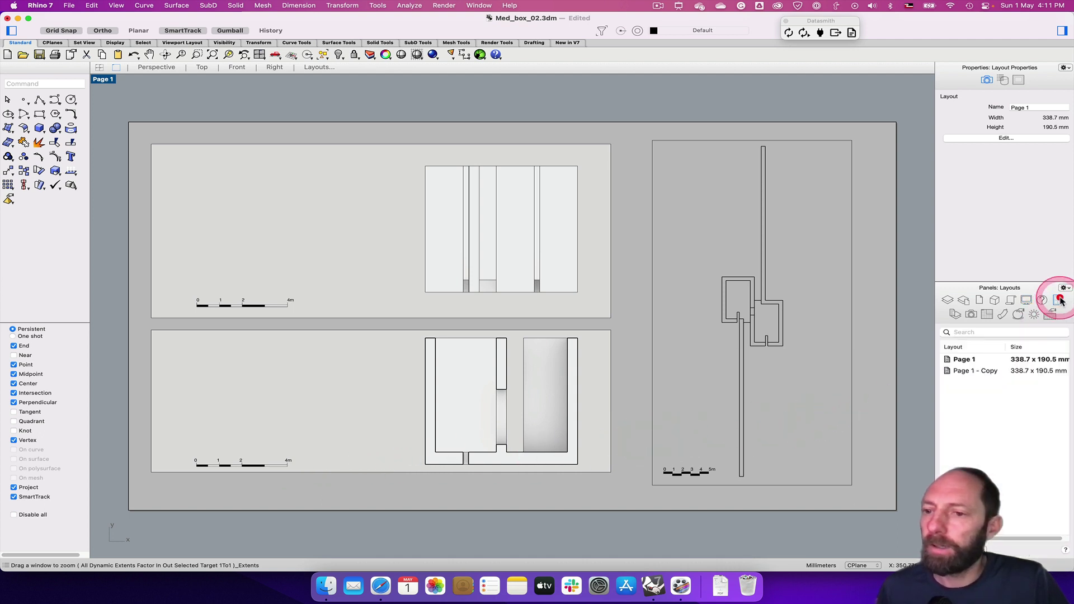
Open the Page 1 - Copy layout and select its plan and perspective details
double_click(983, 371)
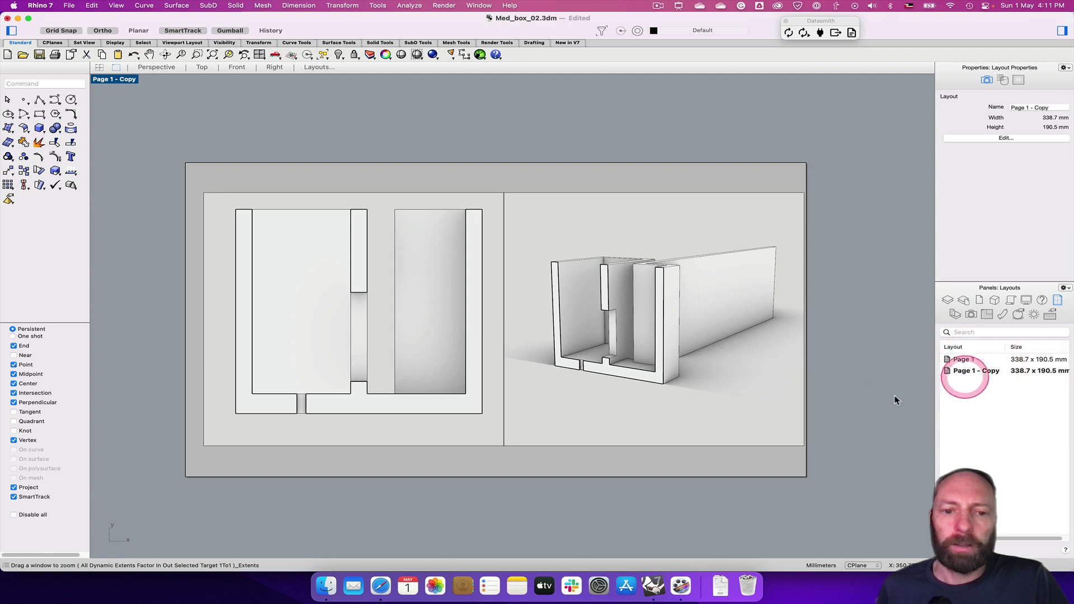
left_click(413, 394)
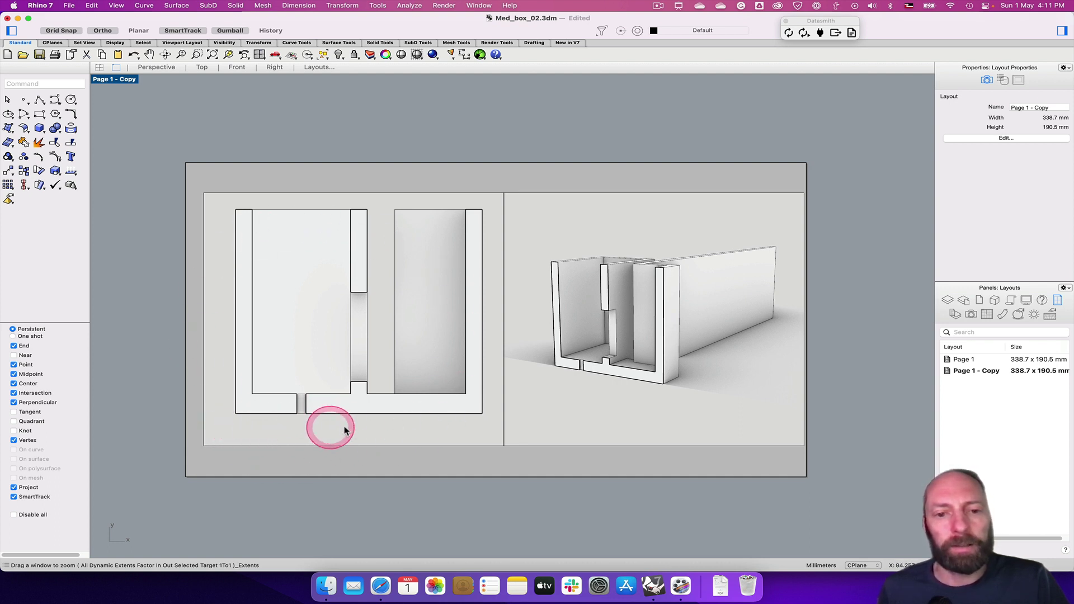
left_click(402, 194)
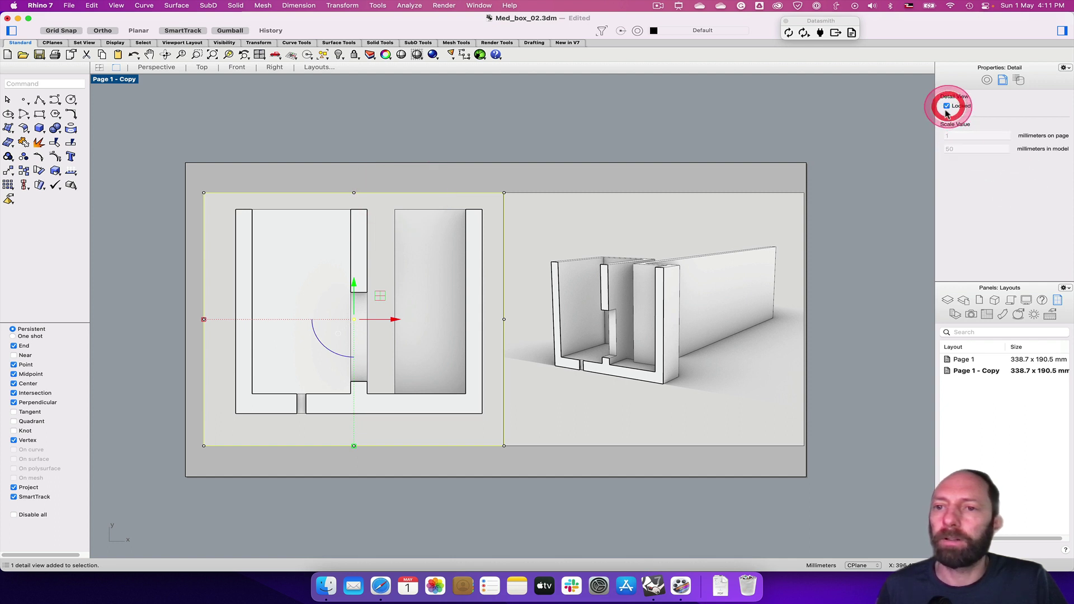
left_click(599, 233)
left_click(609, 194)
left_click(644, 193)
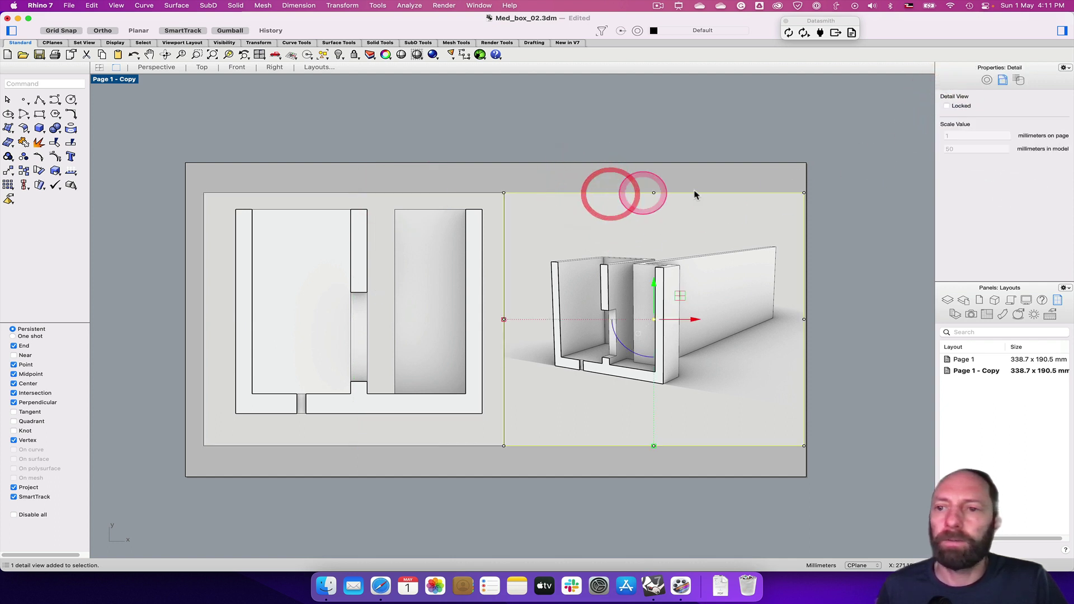
Review the perspective detail's settings in the Properties panel, then deselect it
left_click(972, 166)
left_click(938, 154)
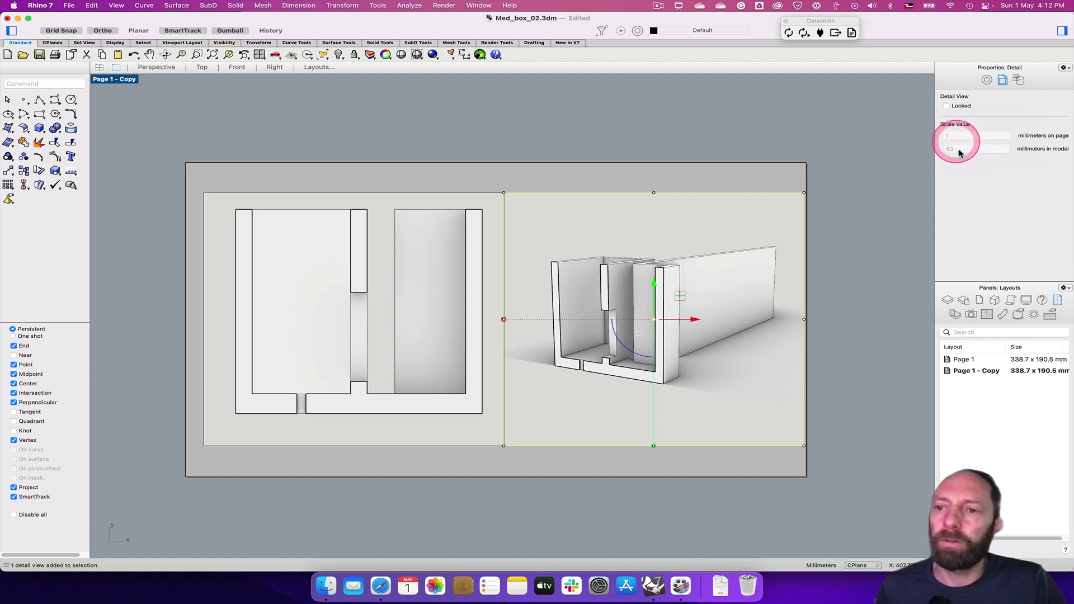
left_click(955, 137)
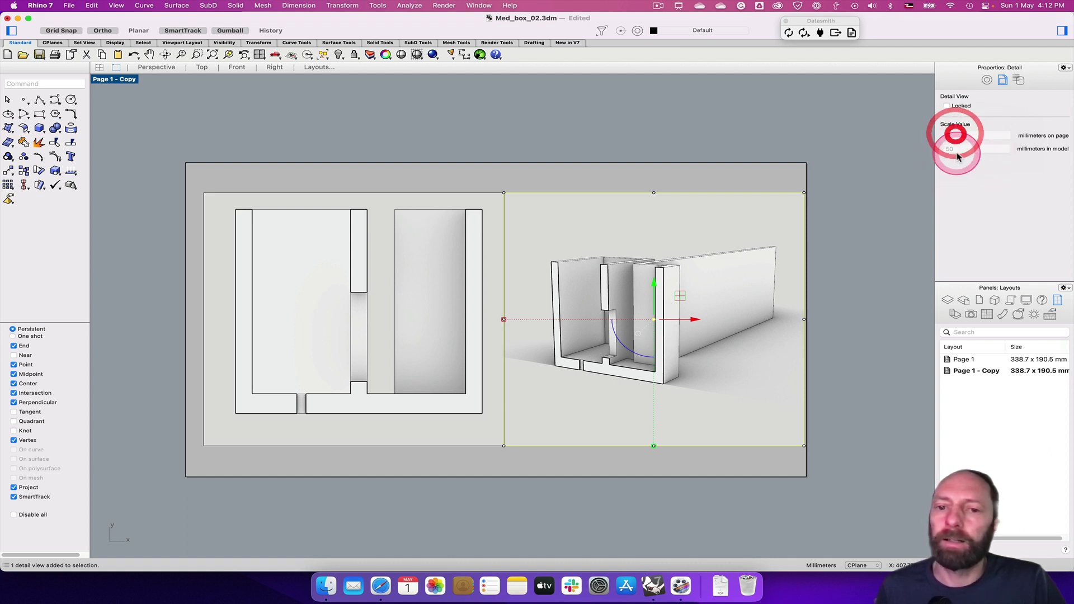
left_click(957, 151)
left_click(707, 324)
left_click(664, 361)
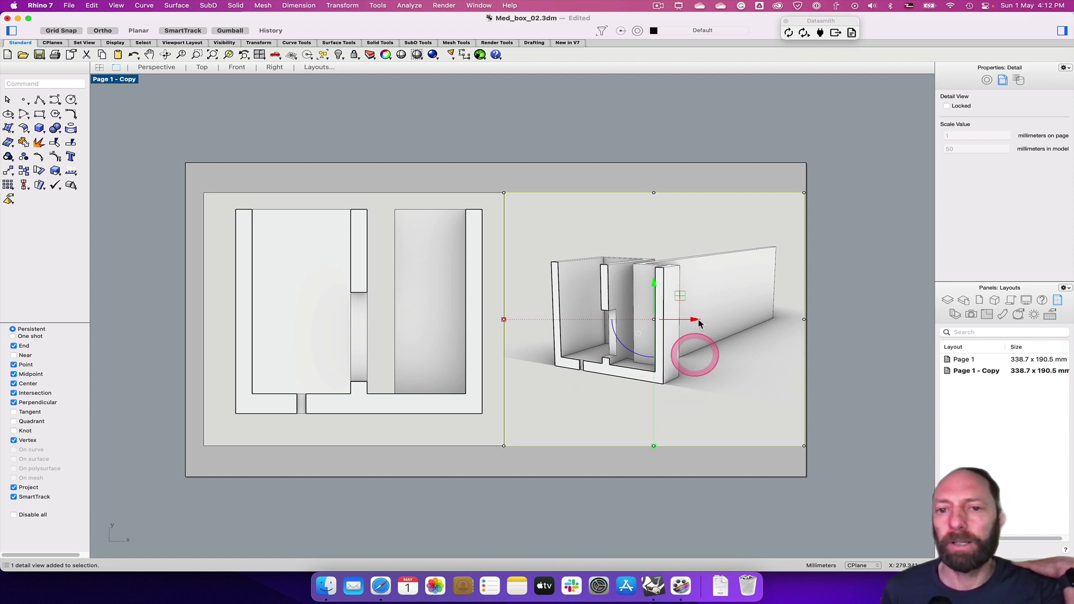
left_click(577, 183)
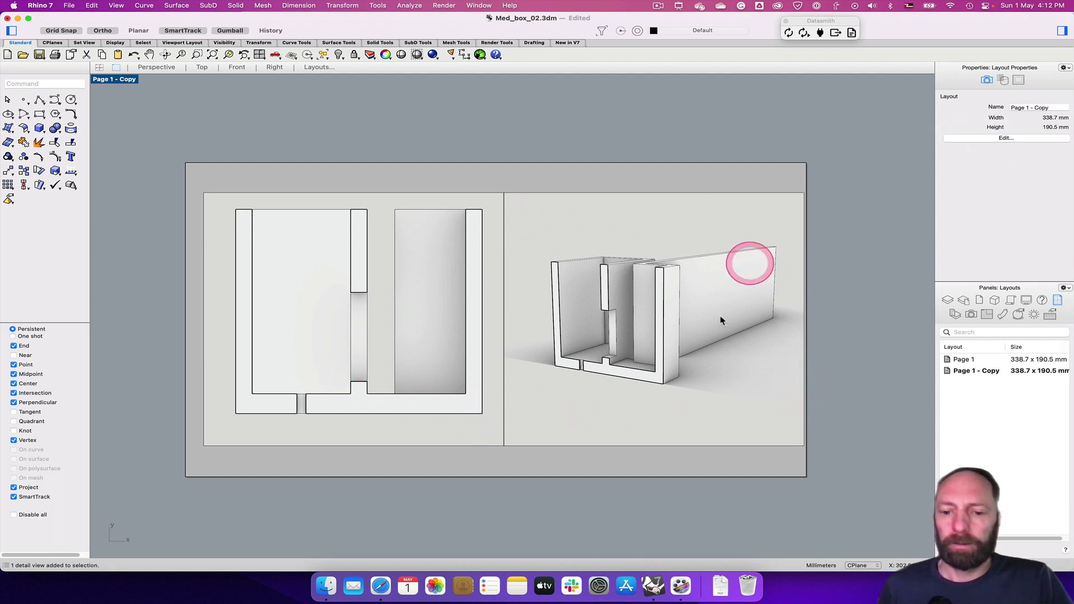
left_click(657, 7)
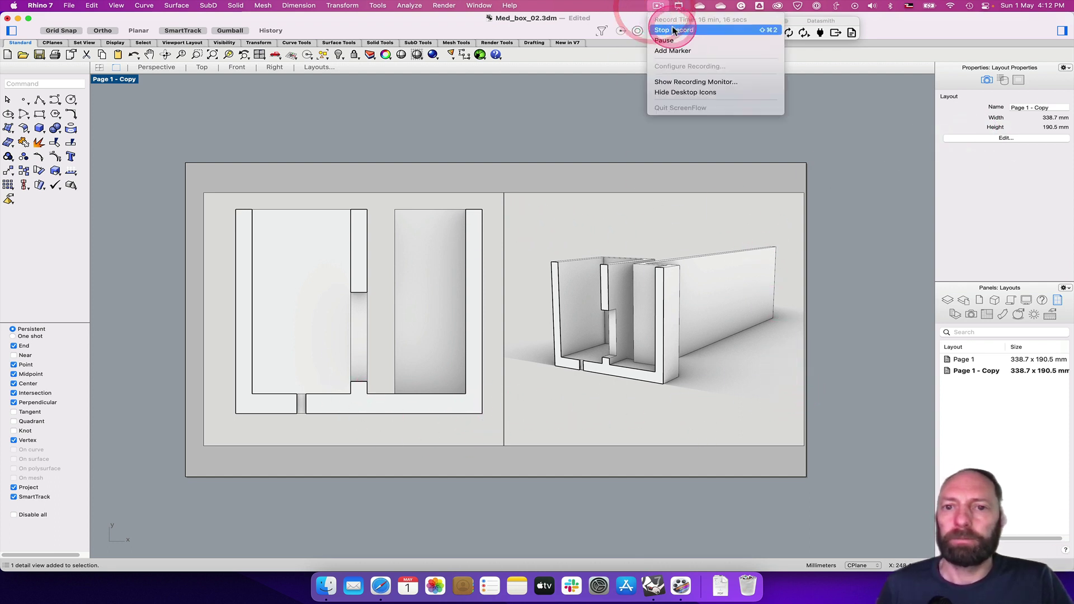